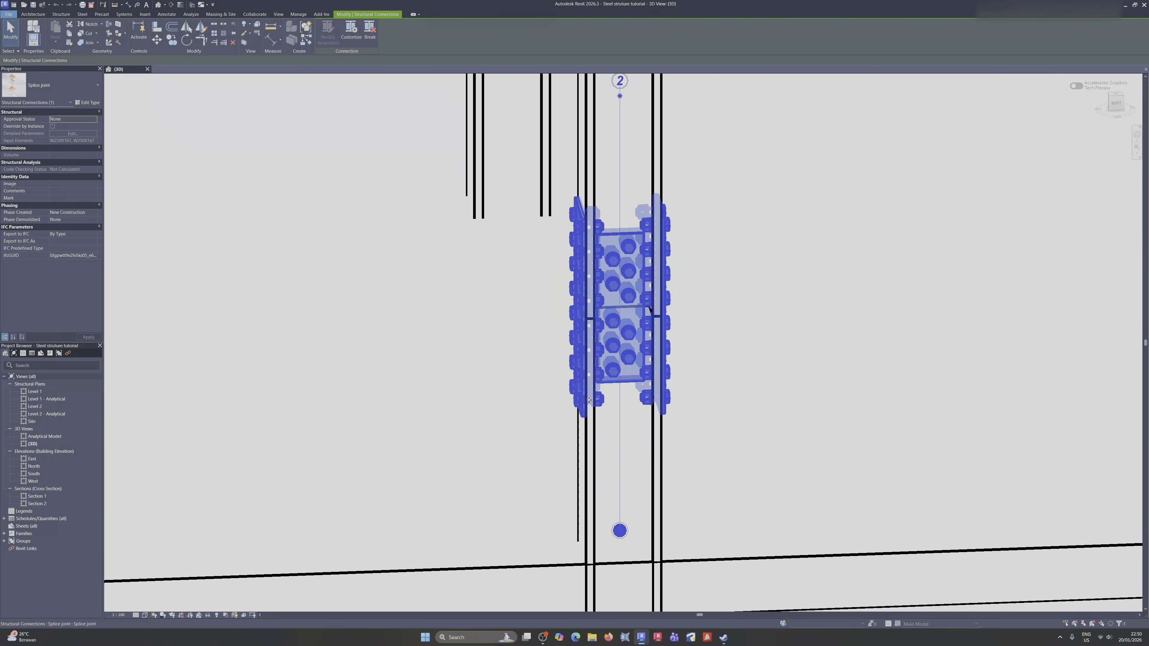
middle_drag(588, 400, 525, 371)
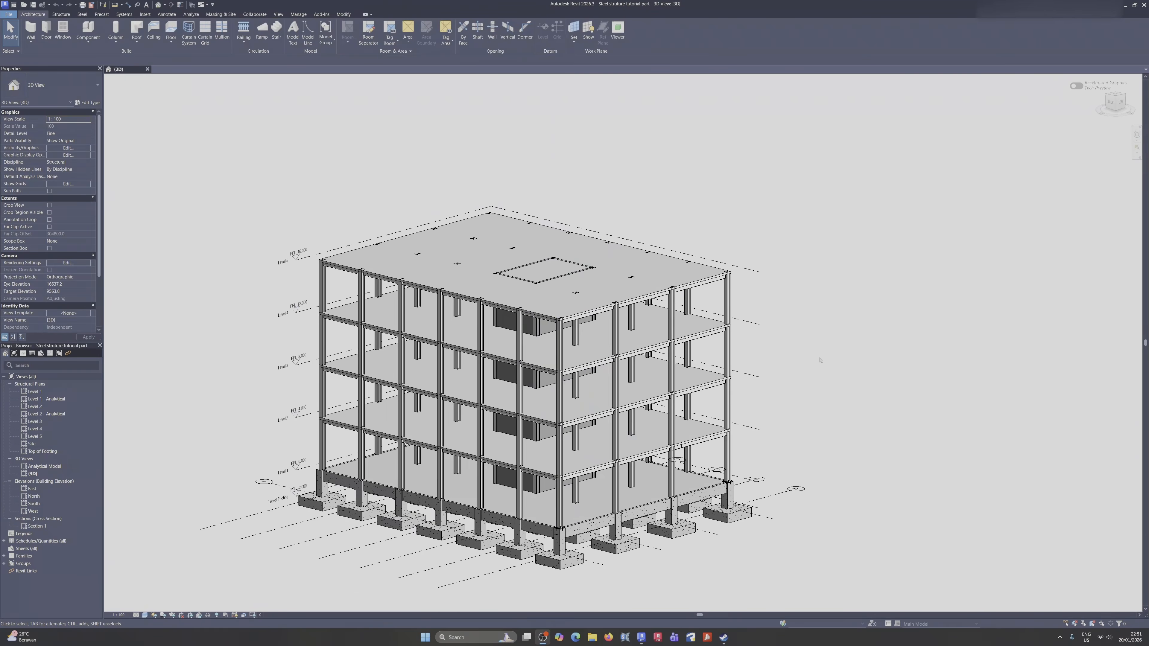
click(821, 360)
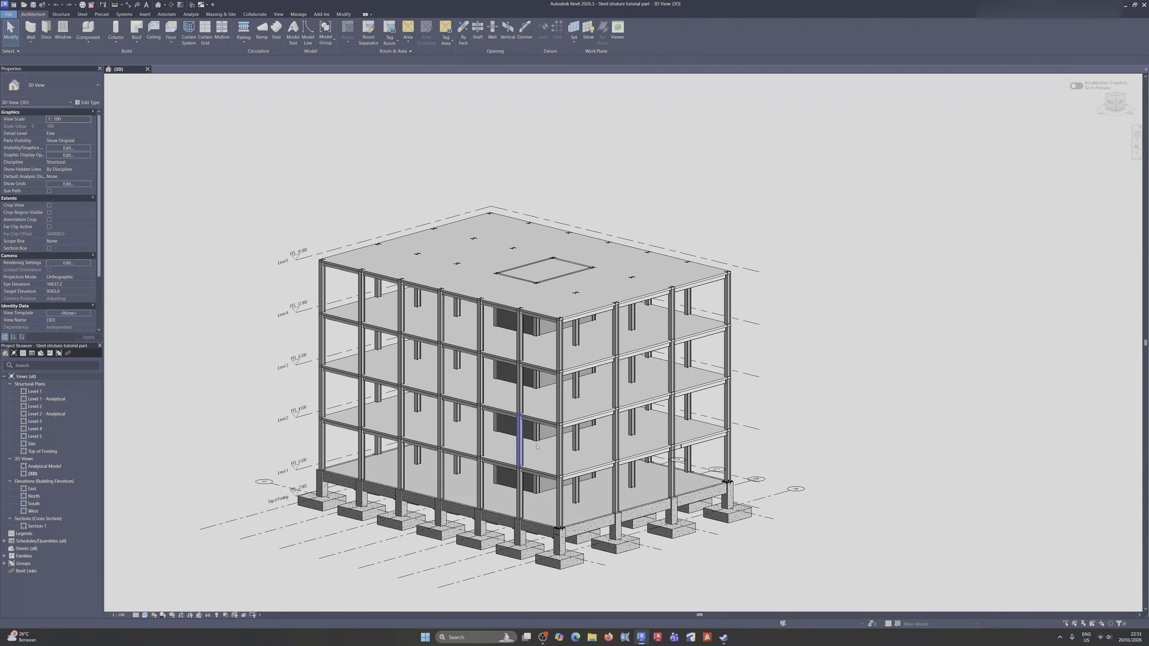
Step: Delete the near corner column between Level 2 and Level 3
scroll(560, 453, up, 6)
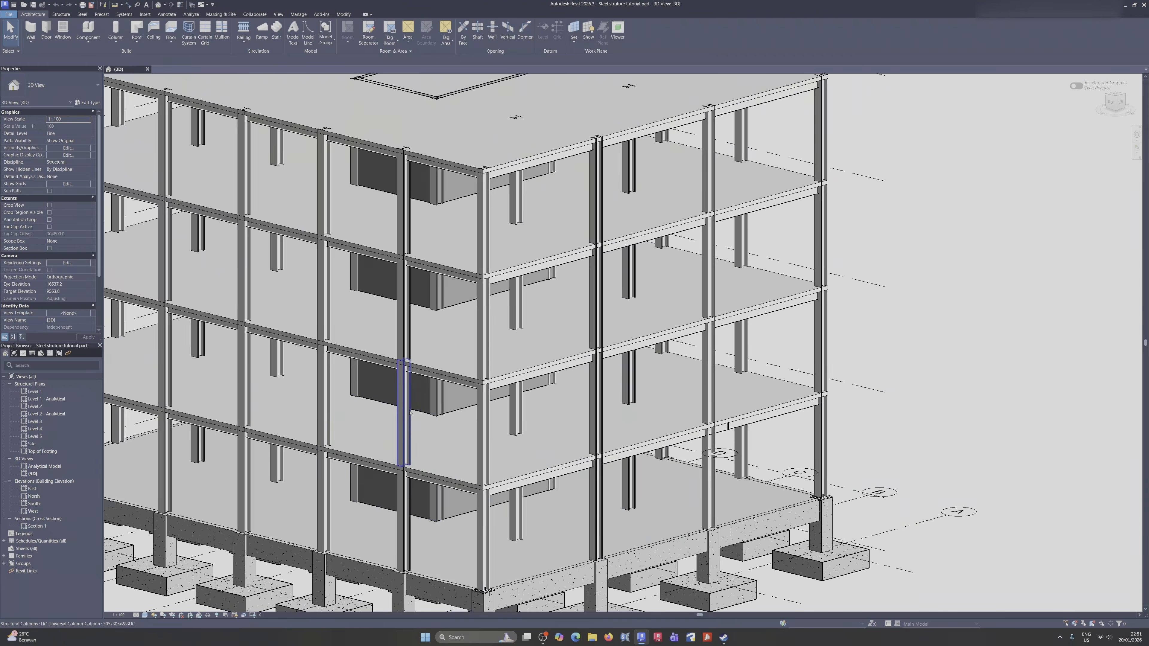
scroll(551, 448, down, 2)
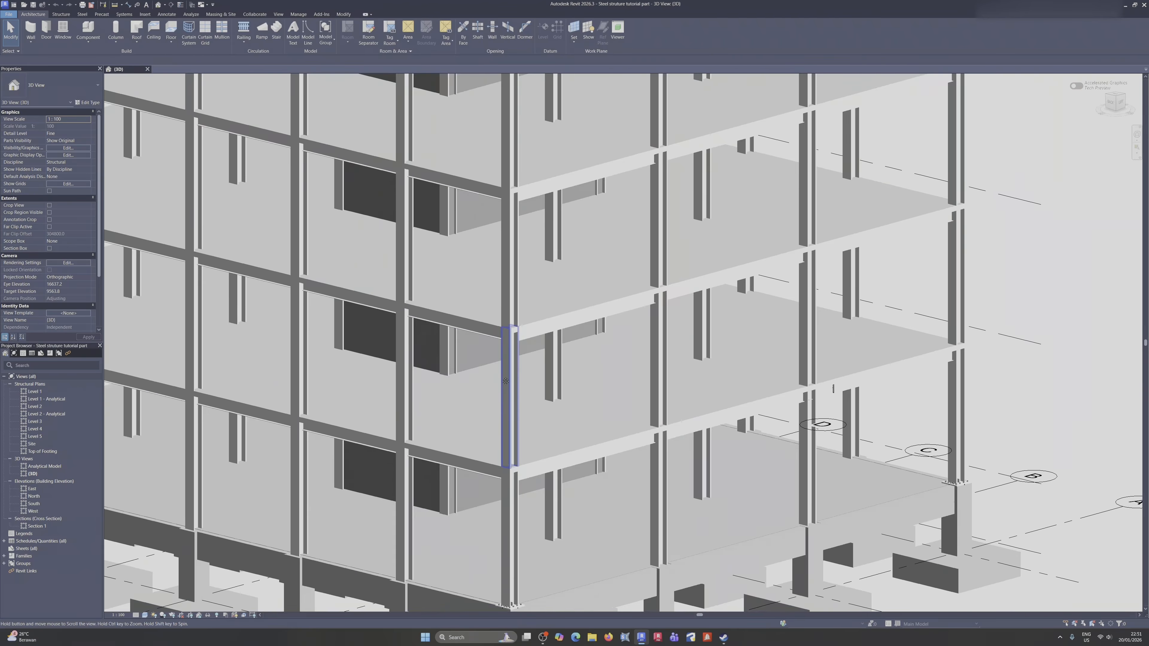
scroll(510, 456, up, 2)
click(510, 456)
click(511, 362)
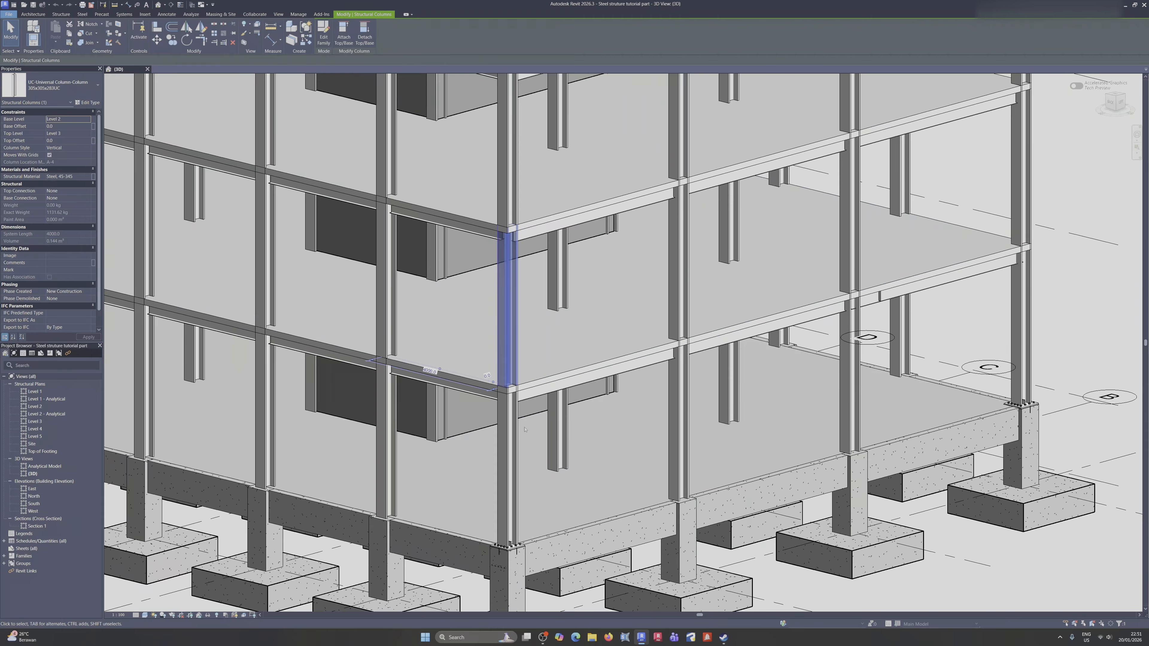
key(Escape)
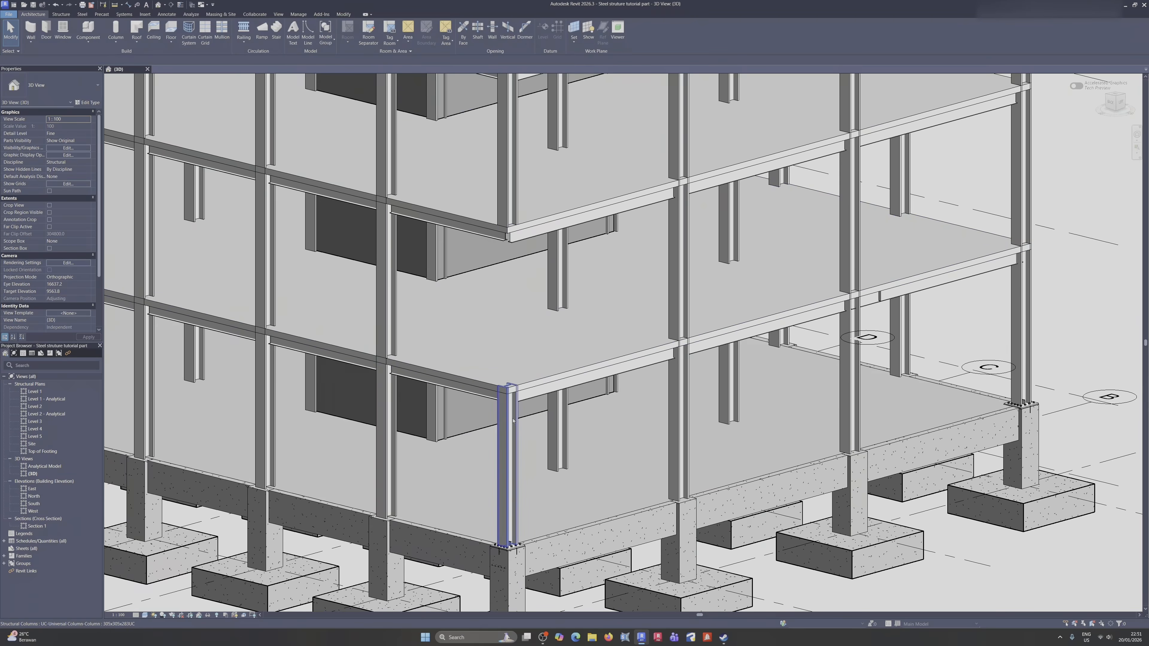
Step: Extend the near corner's Level 1 column upward by setting its top level to Level 3
click(513, 421)
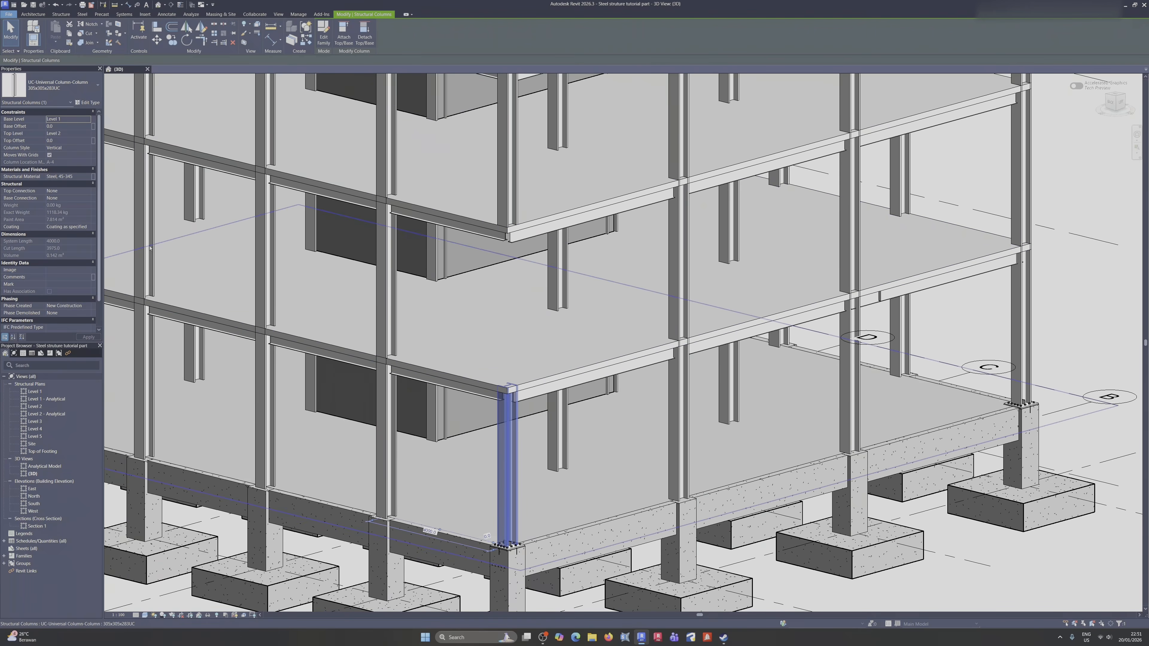
click(90, 134)
click(68, 160)
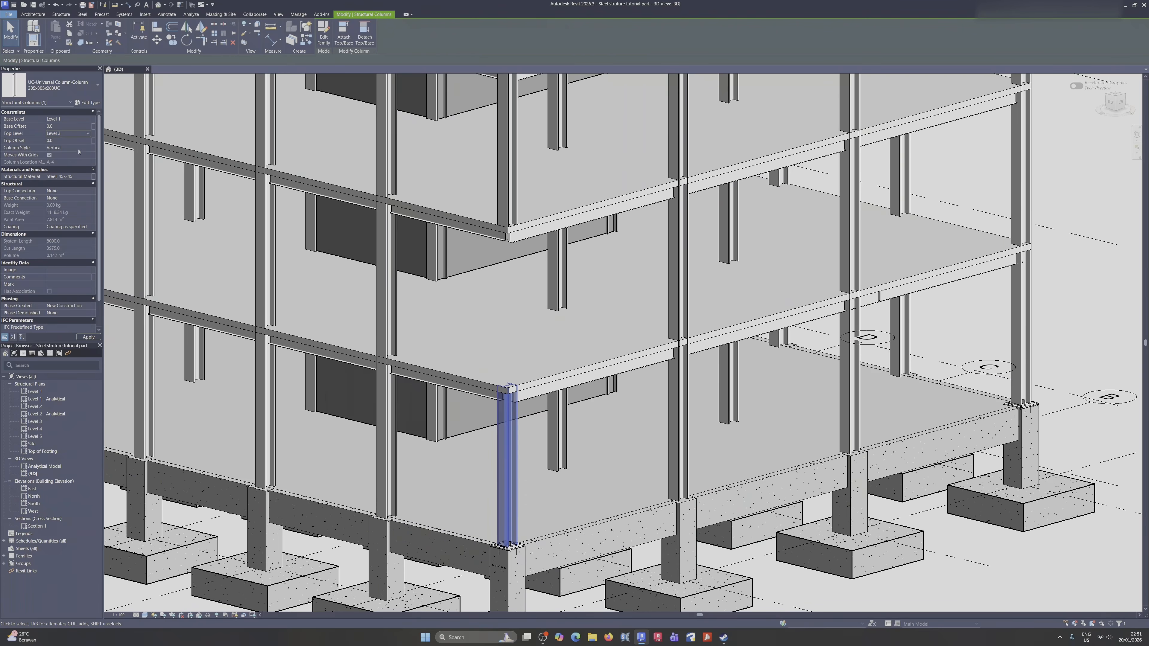
click(89, 337)
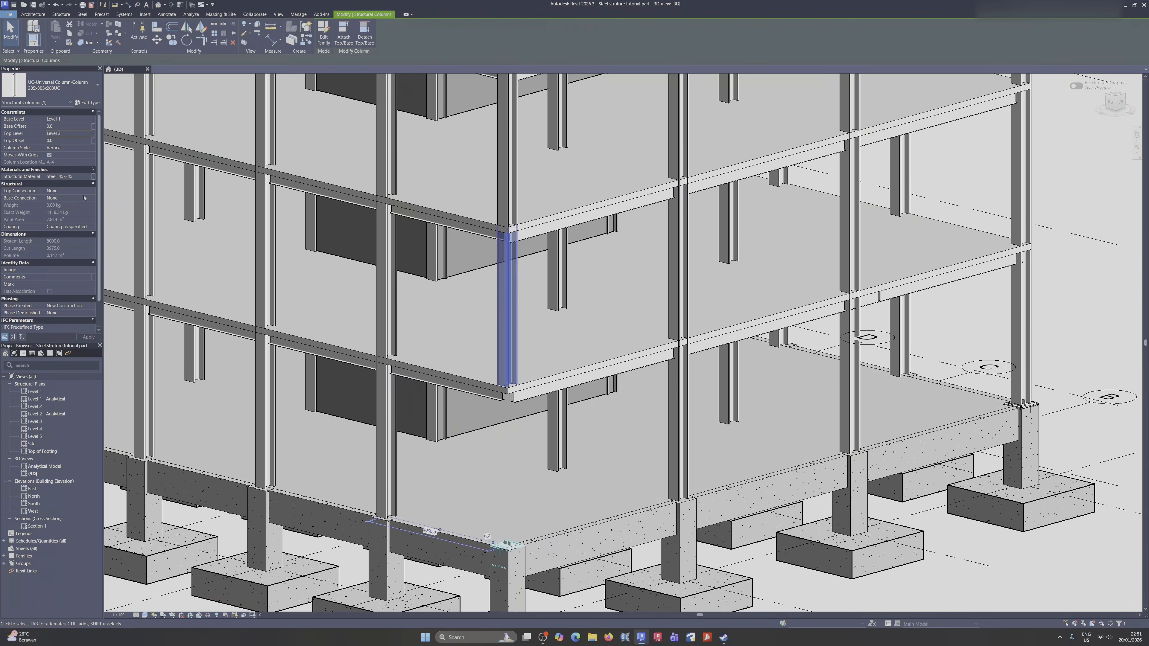
Step: Set the lower corner column's top offset to 1000 so it ends above the Level 3 beams
scroll(452, 371, down, 5)
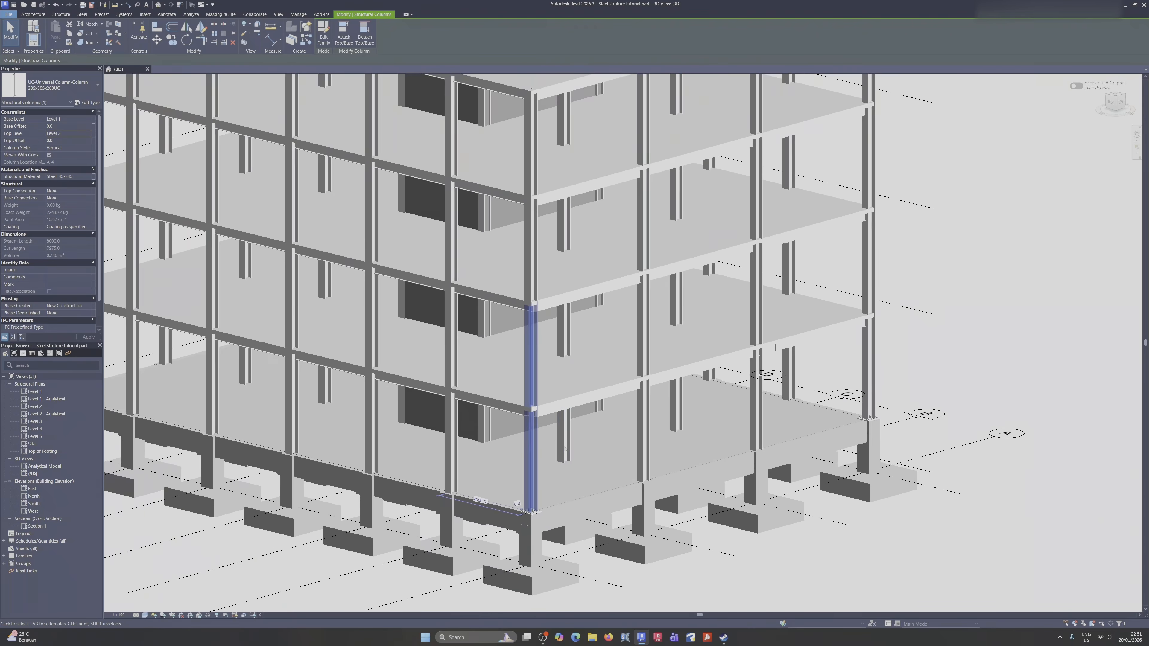
scroll(450, 374, up, 8)
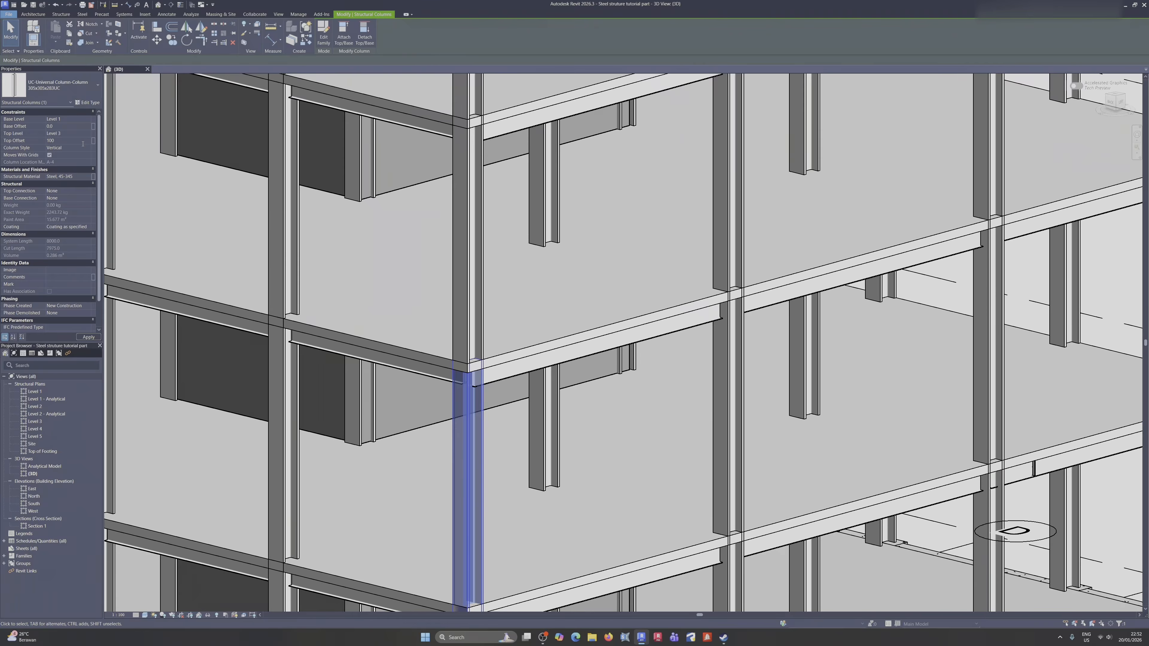
click(89, 337)
click(507, 299)
middle_drag(509, 342, 559, 425)
scroll(538, 402, up, 2)
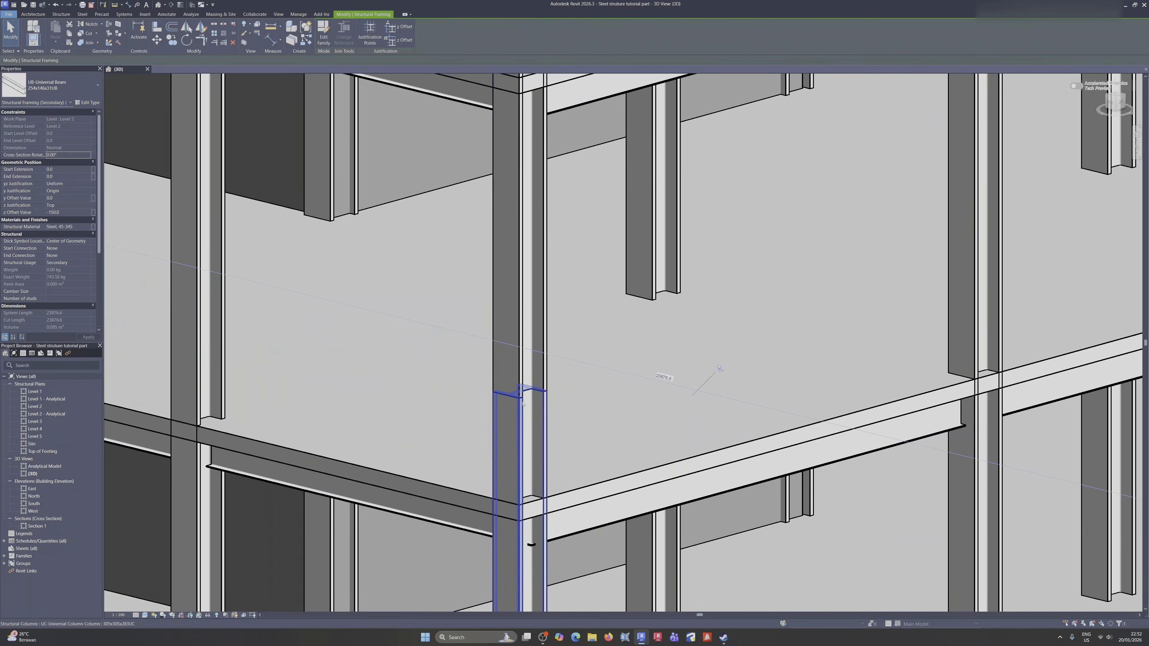
Step: Delete the near corner column between Level 4 and Level 5
click(515, 355)
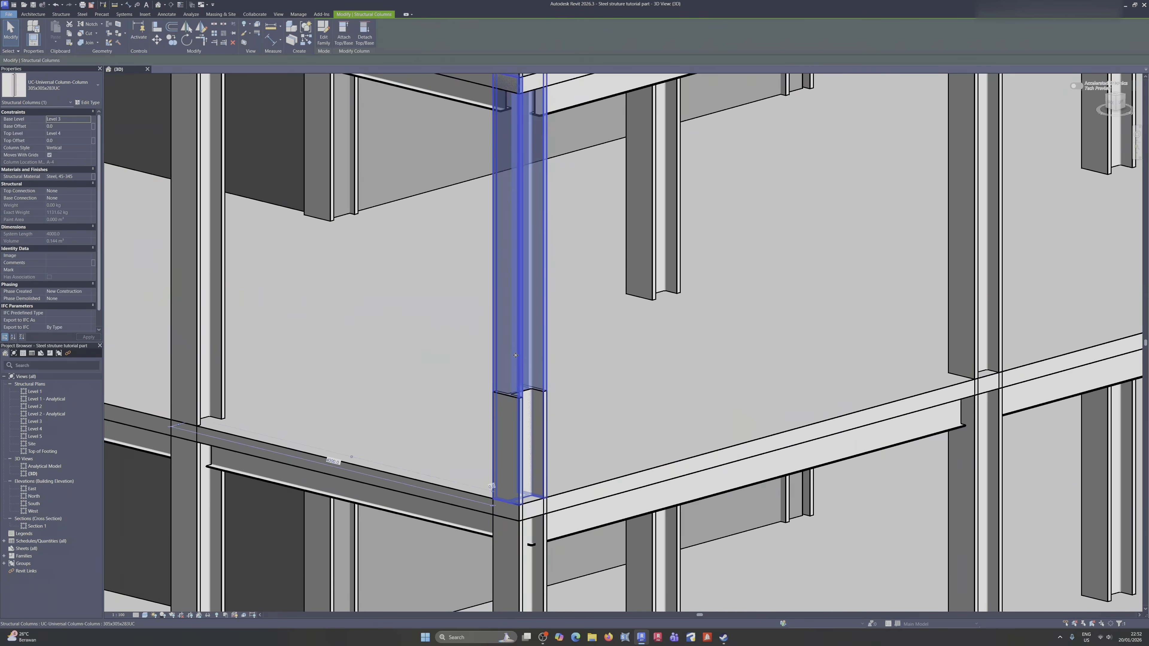
scroll(516, 355, down, 5)
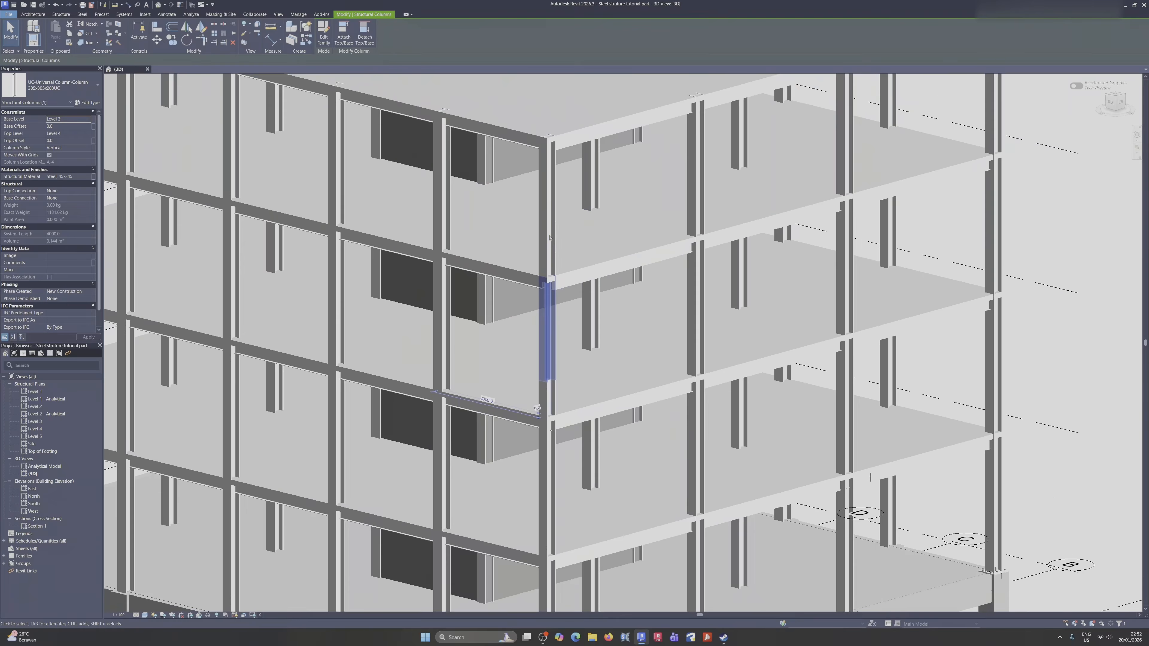
click(548, 235)
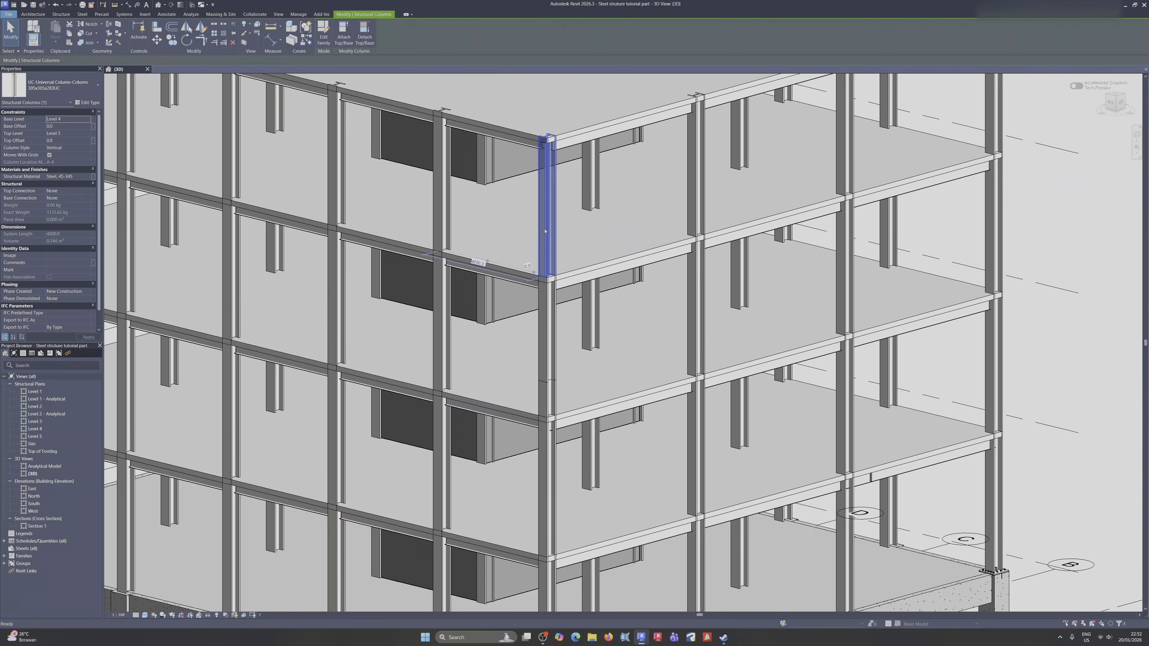
key(Escape)
Step: Set the Level 3 corner column's base offset to 1000 and its top level to Level 5
click(547, 331)
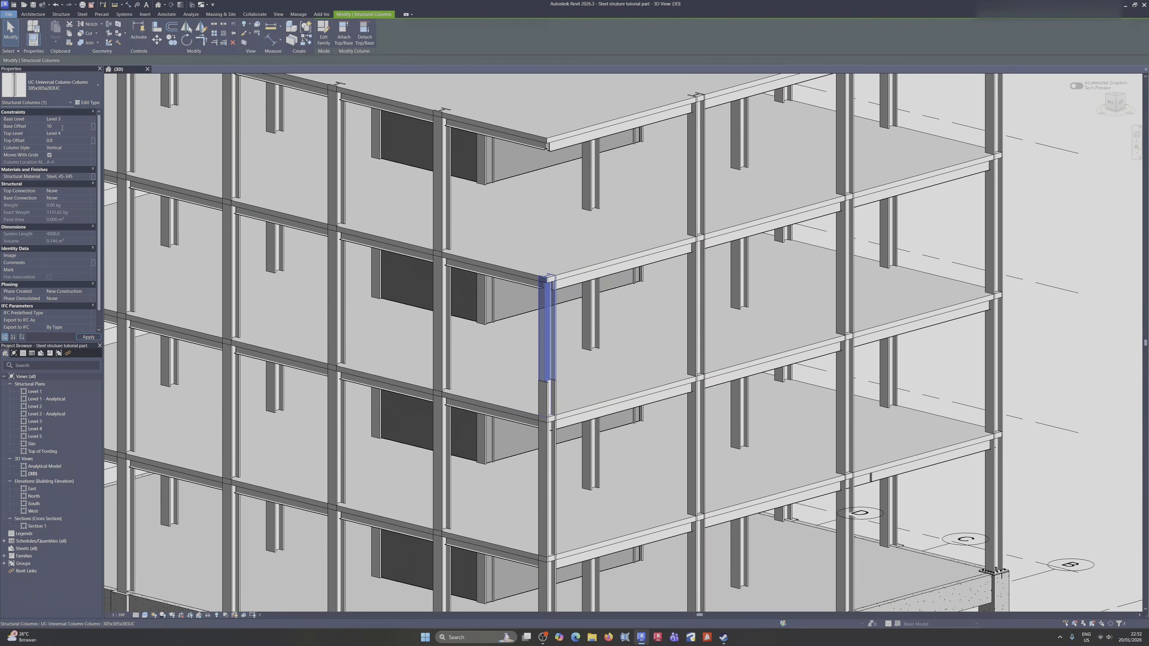
key(Return)
click(88, 133)
click(61, 168)
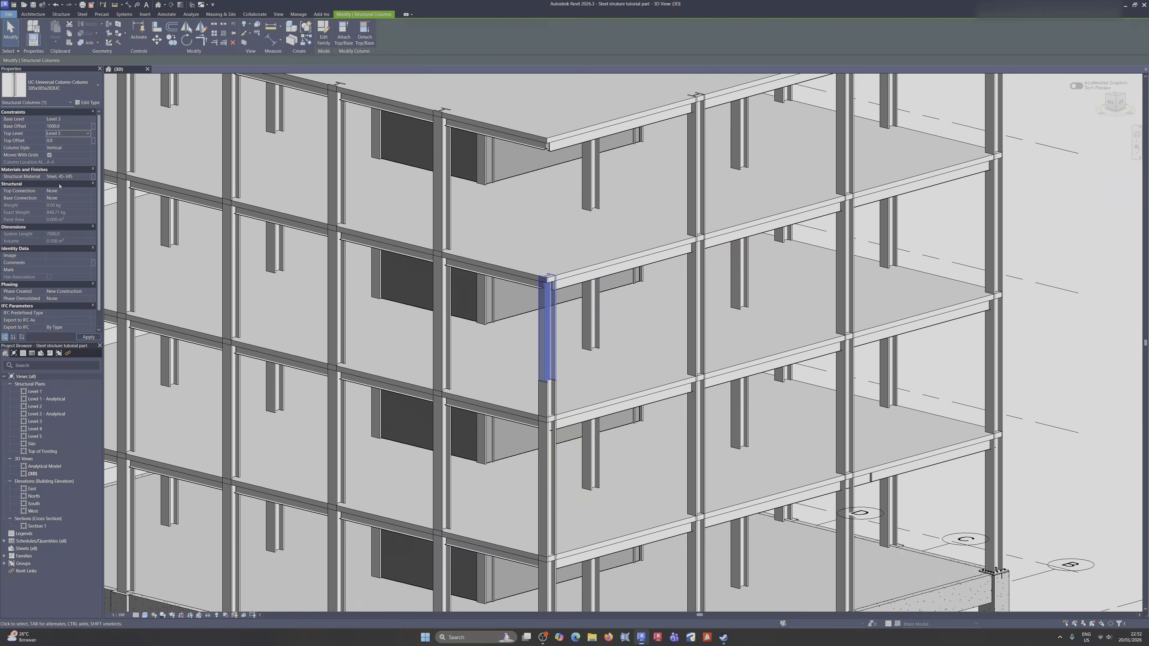
click(88, 337)
key(Escape)
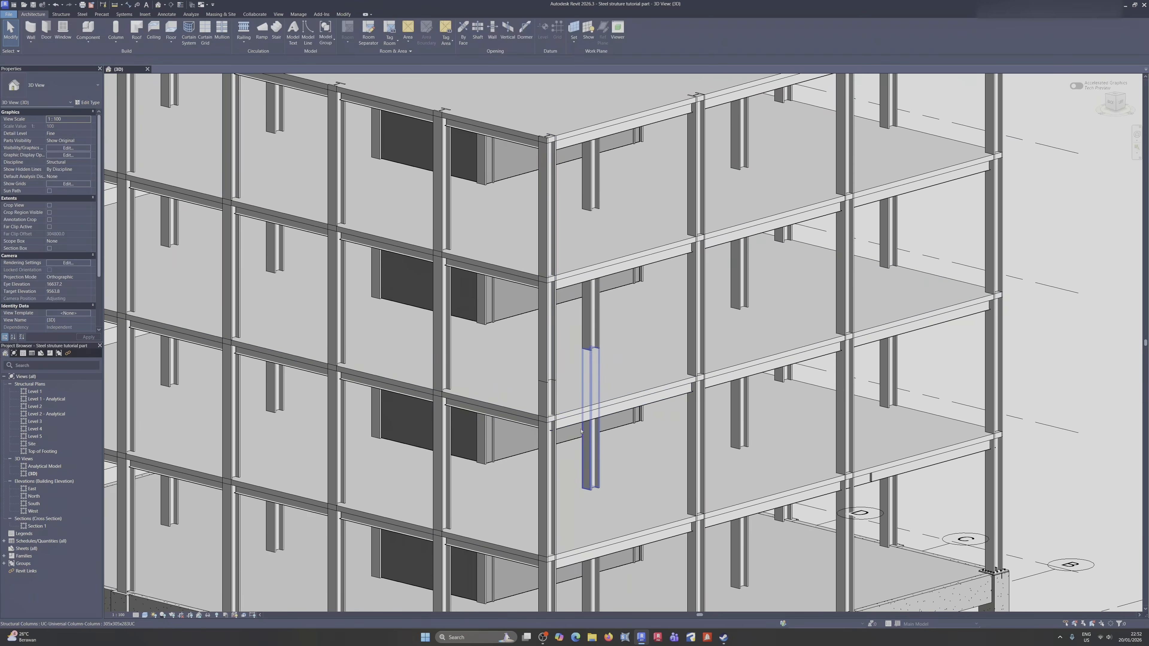
Step: Examine the junction of the two corner columns above Level 3 and the surrounding frame from several angles
scroll(559, 394, down, 1)
scroll(559, 394, up, 2)
middle_drag(582, 423, 477, 298)
scroll(580, 263, down, 2)
middle_drag(284, 308, 590, 354)
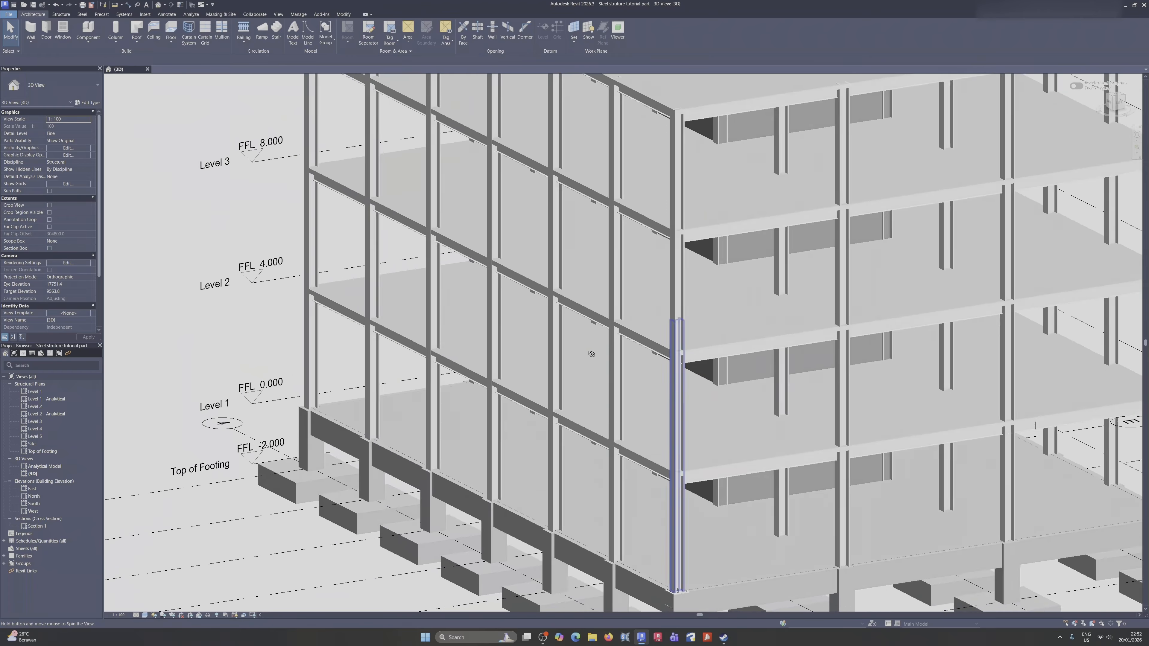
scroll(690, 327, up, 3)
scroll(690, 327, down, 3)
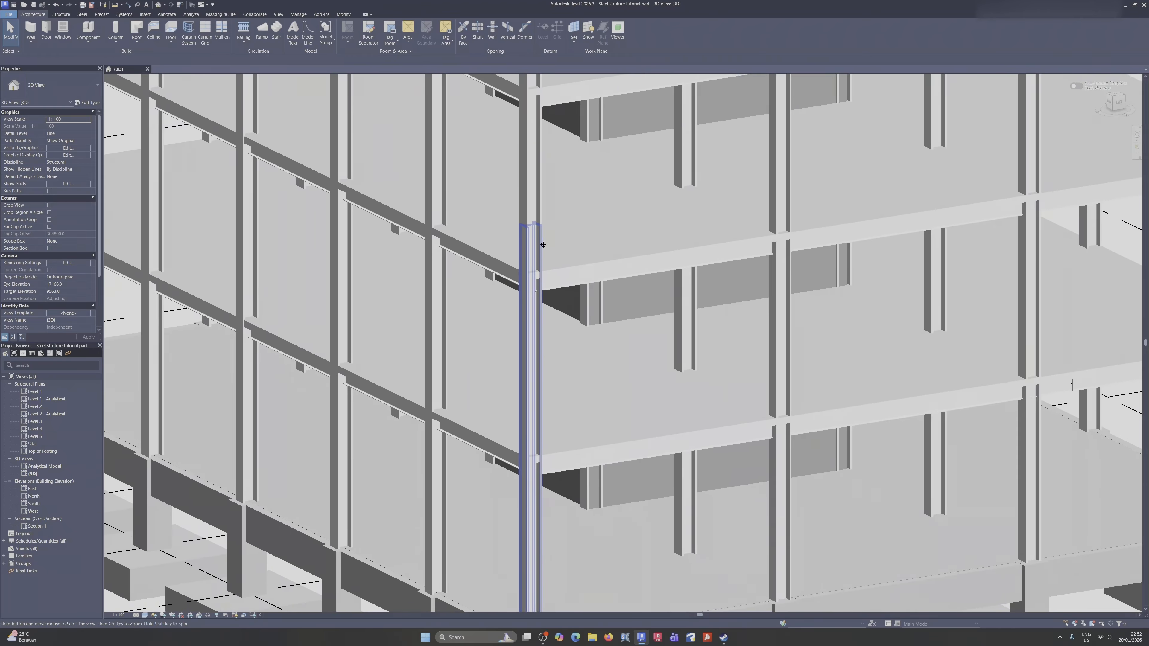
click(538, 238)
scroll(539, 238, down, 4)
shift+middle_drag(691, 357, 593, 334)
scroll(694, 303, up, 5)
click(700, 296)
scroll(595, 334, up, 4)
key(Escape)
scroll(580, 339, down, 4)
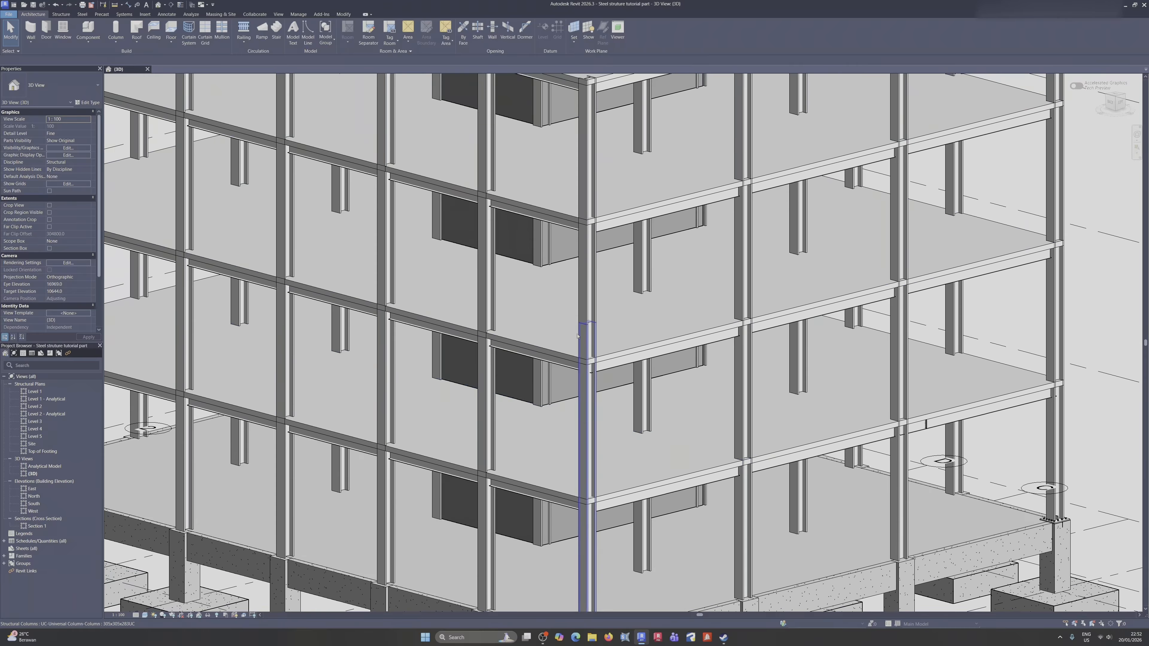
shift+middle_drag(603, 404, 547, 447)
shift+middle_drag(559, 399, 587, 322)
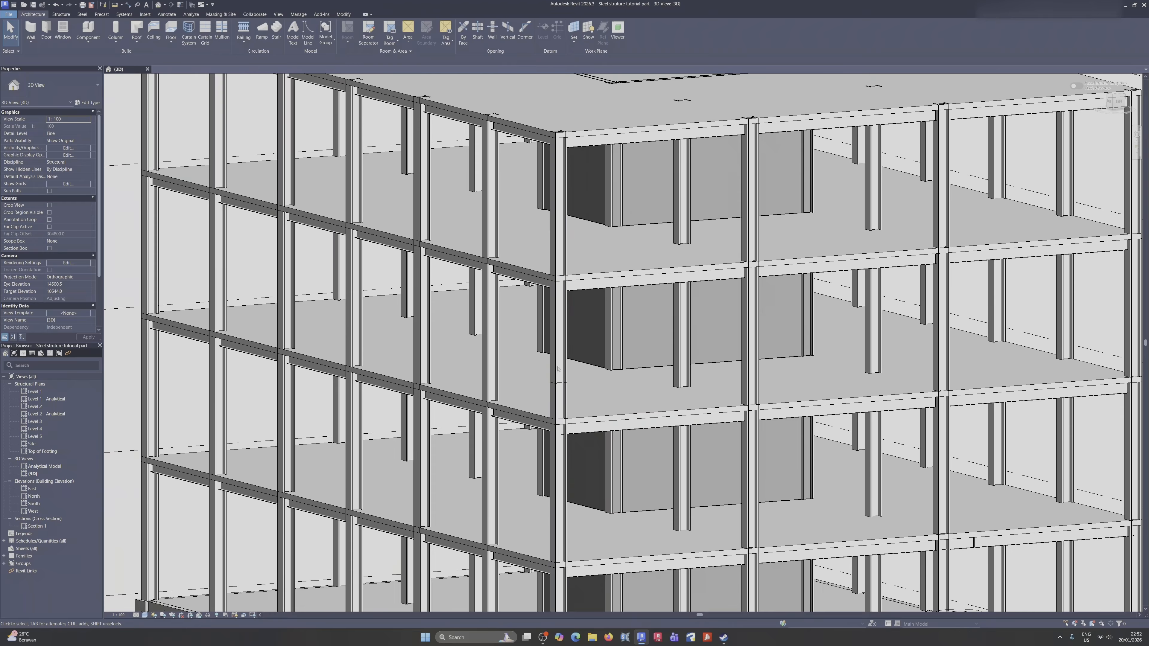
scroll(558, 369, down, 4)
scroll(561, 316, up, 3)
scroll(564, 293, down, 2)
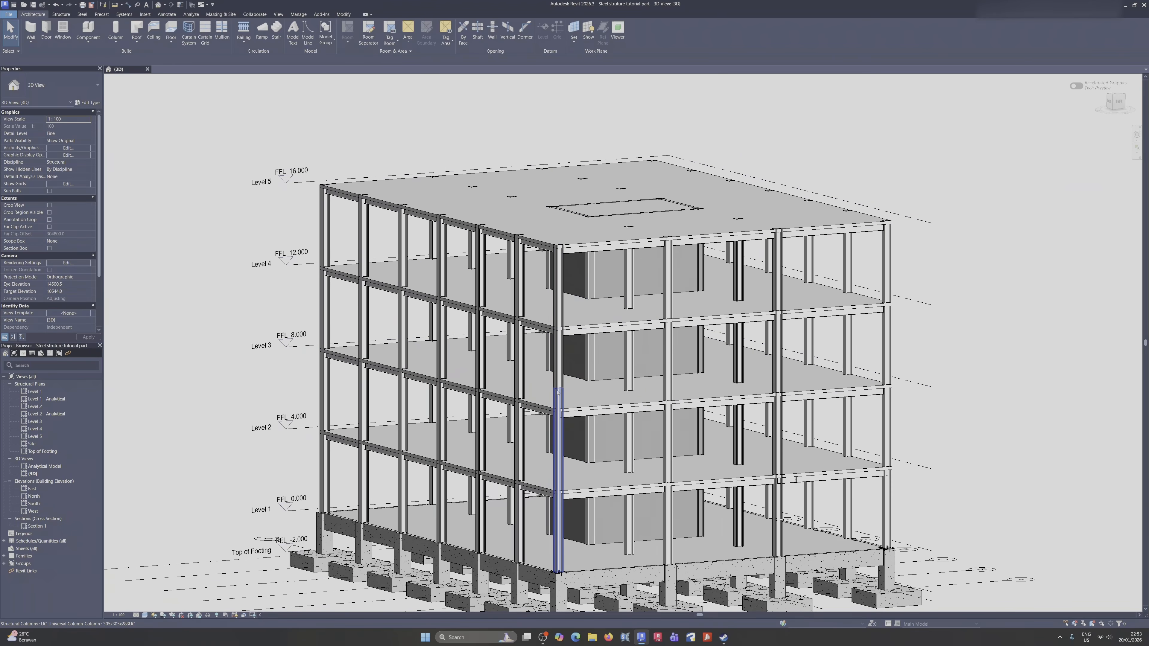
scroll(558, 393, up, 7)
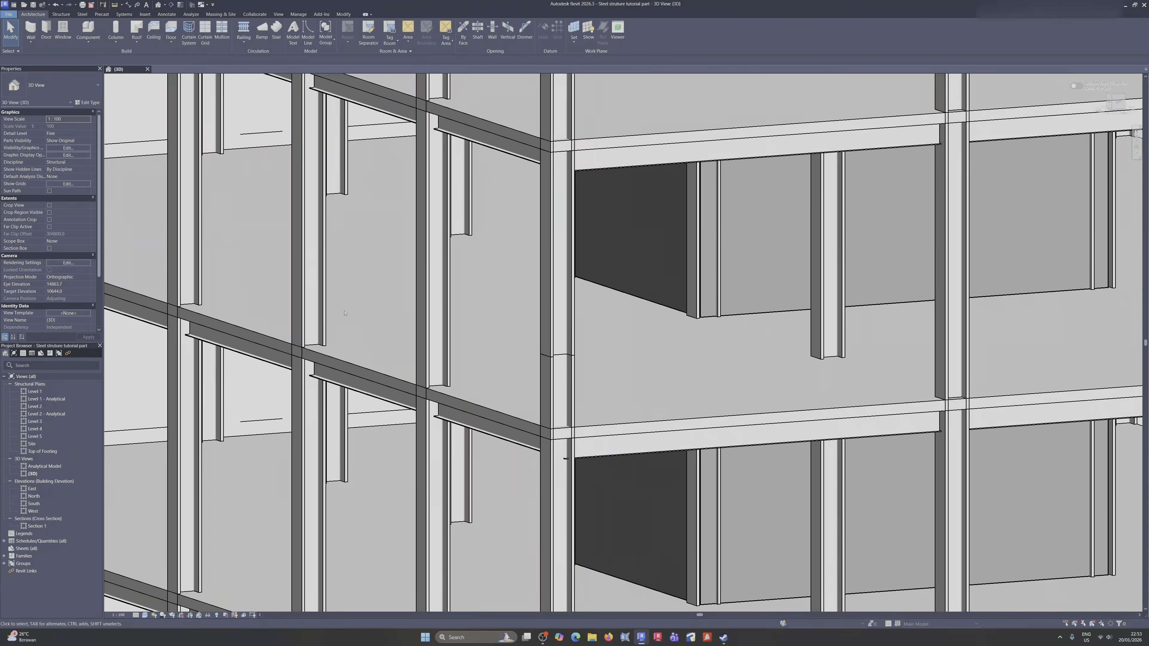
Step: Load the Splice joint connection into the project through the structural connection settings
click(82, 15)
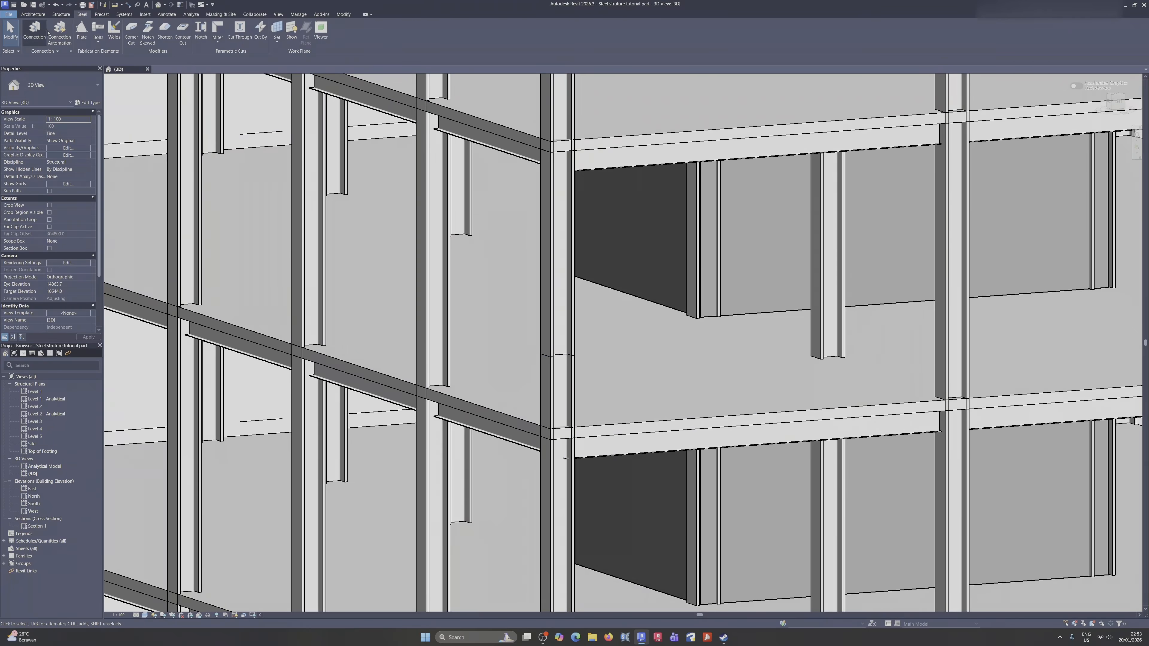
click(70, 51)
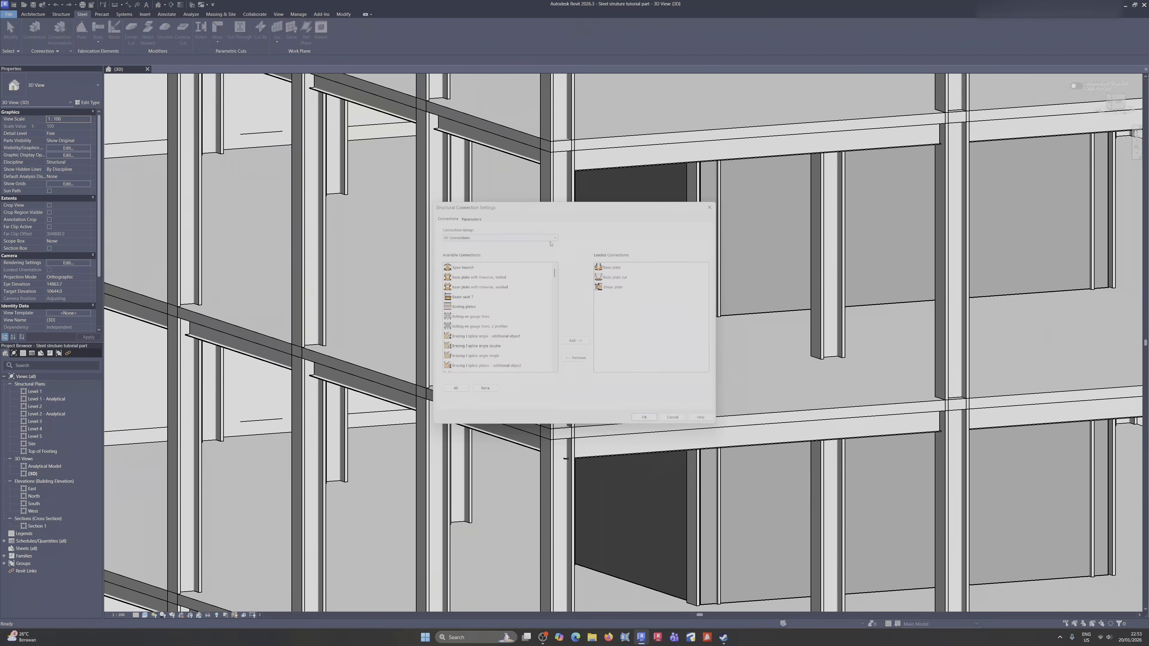
scroll(520, 326, down, 8)
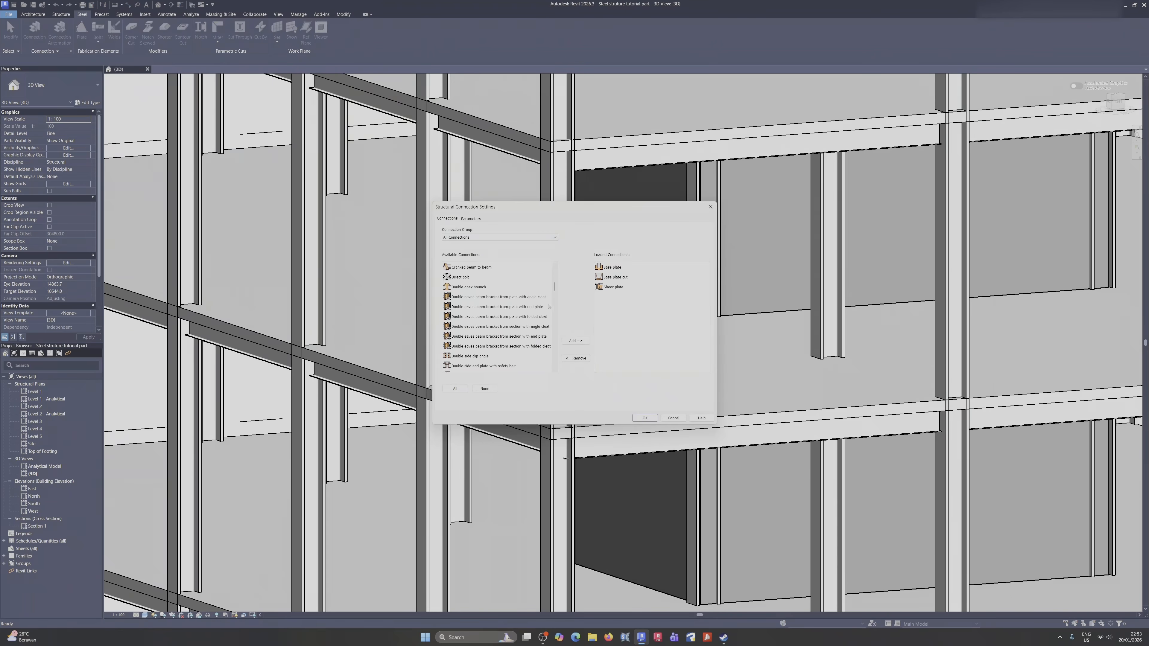
drag(554, 286, 550, 336)
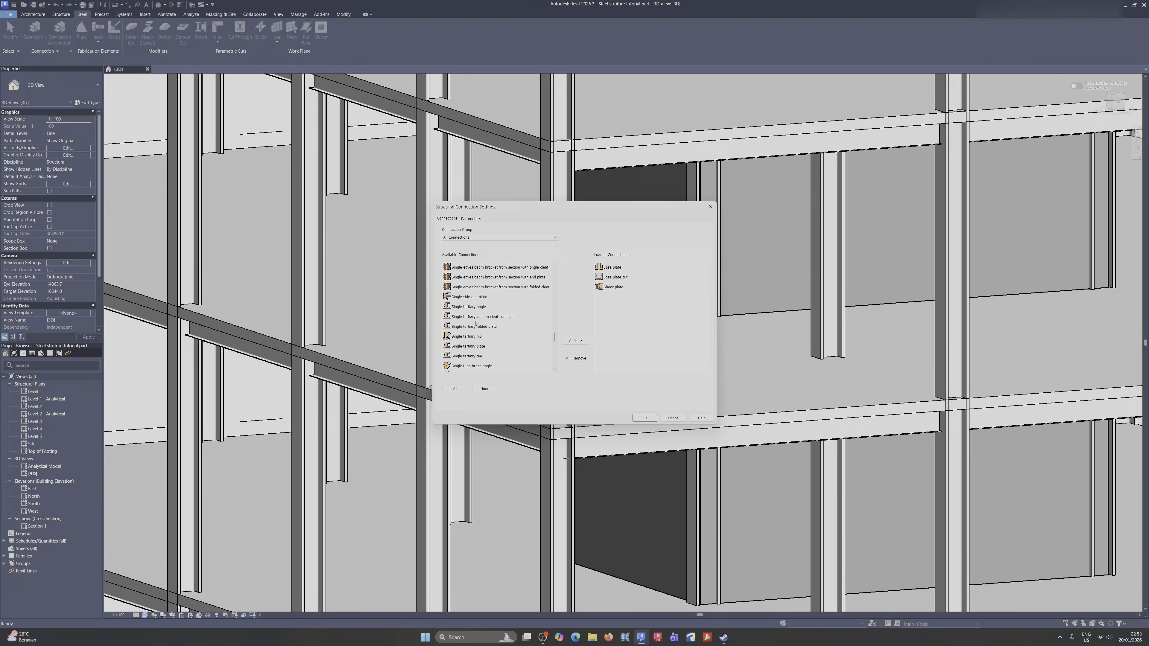
scroll(465, 307, down, 3)
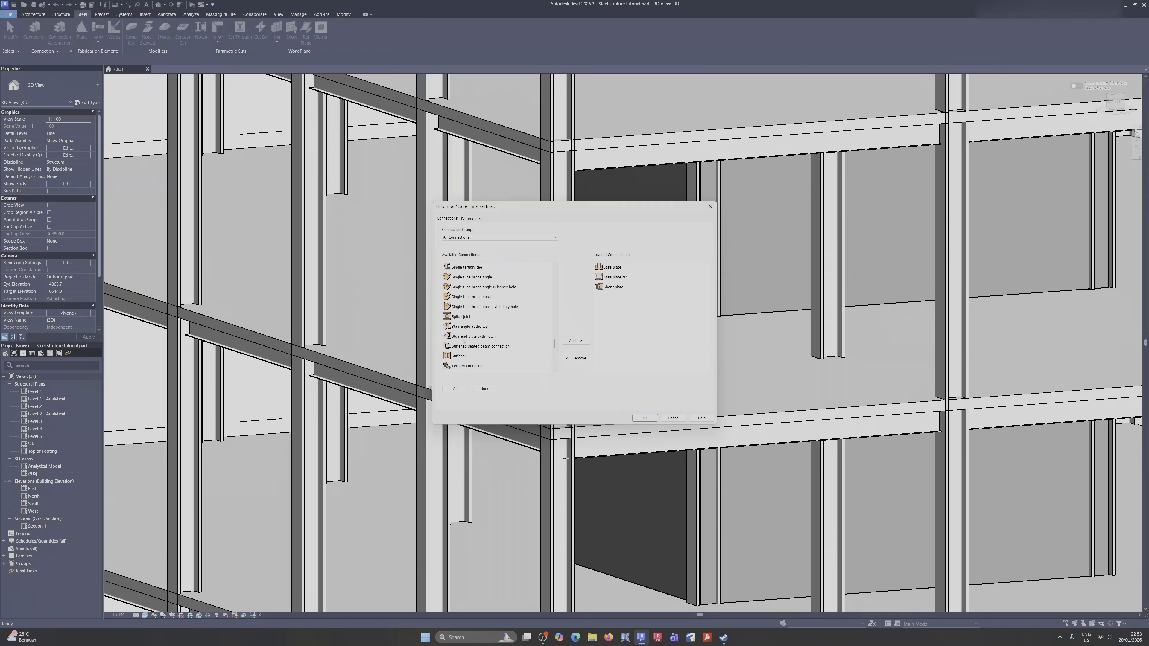
click(465, 318)
click(573, 342)
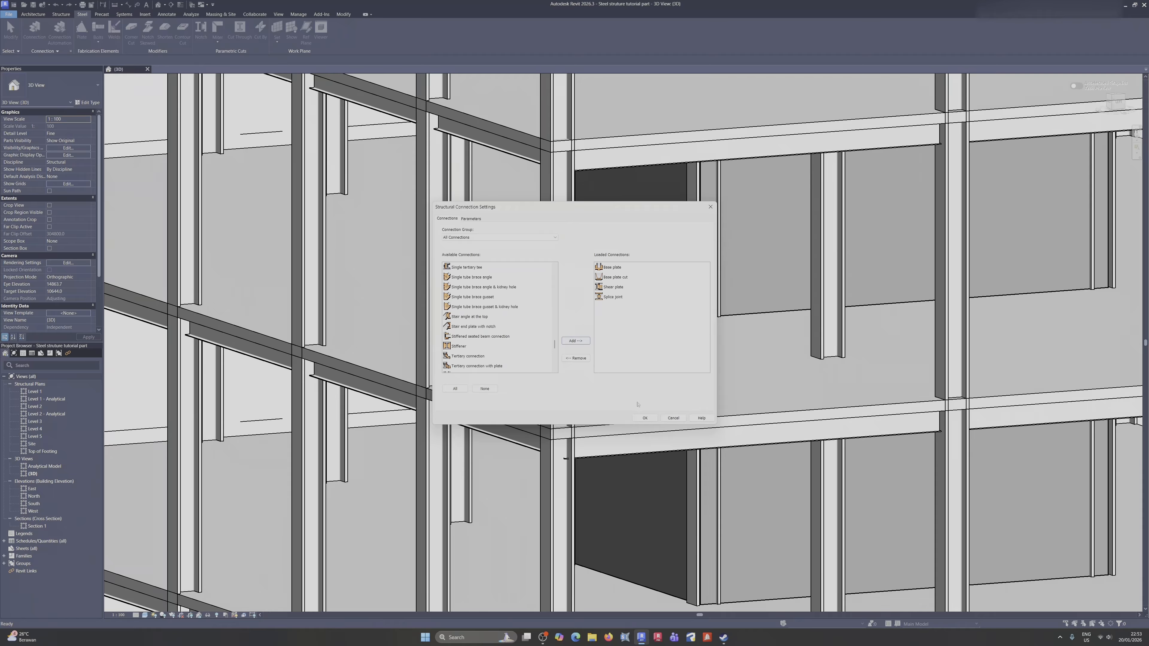
click(645, 418)
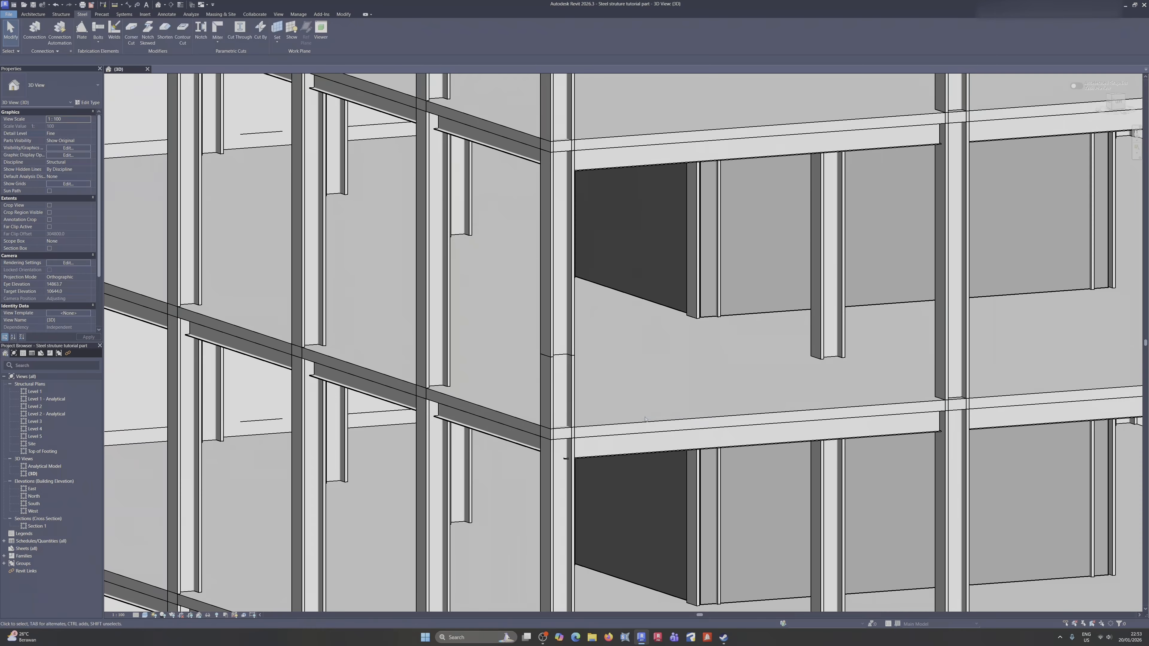
Step: Place a Splice joint connection between the upper and lower corner columns above Level 3
click(37, 38)
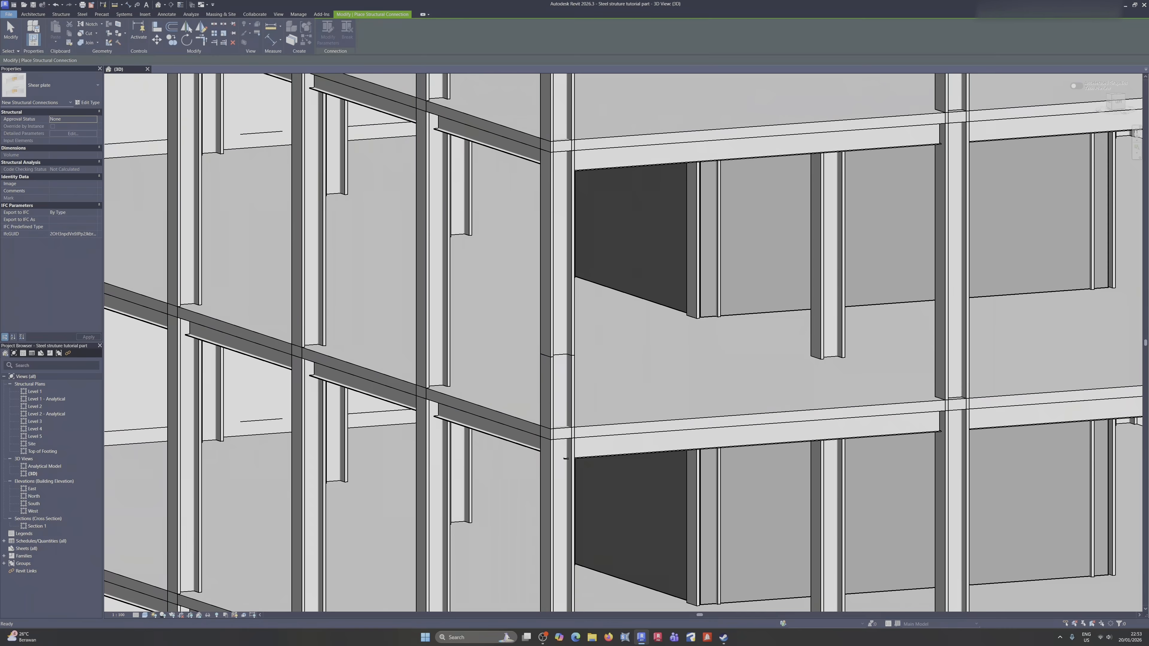
click(71, 90)
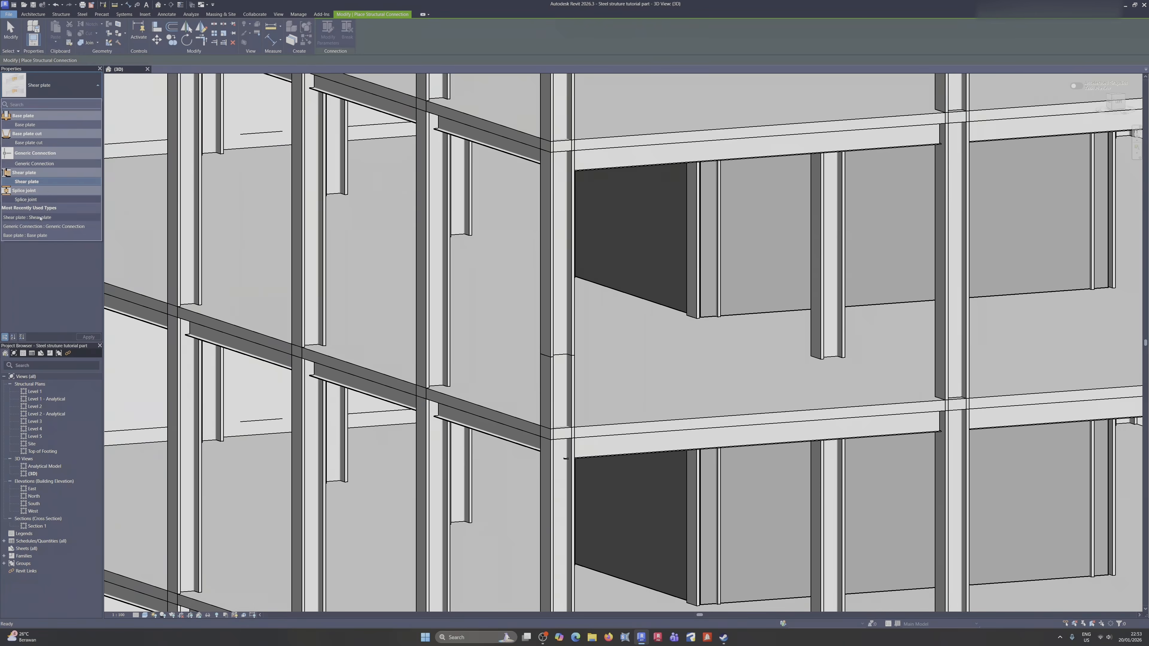
click(43, 201)
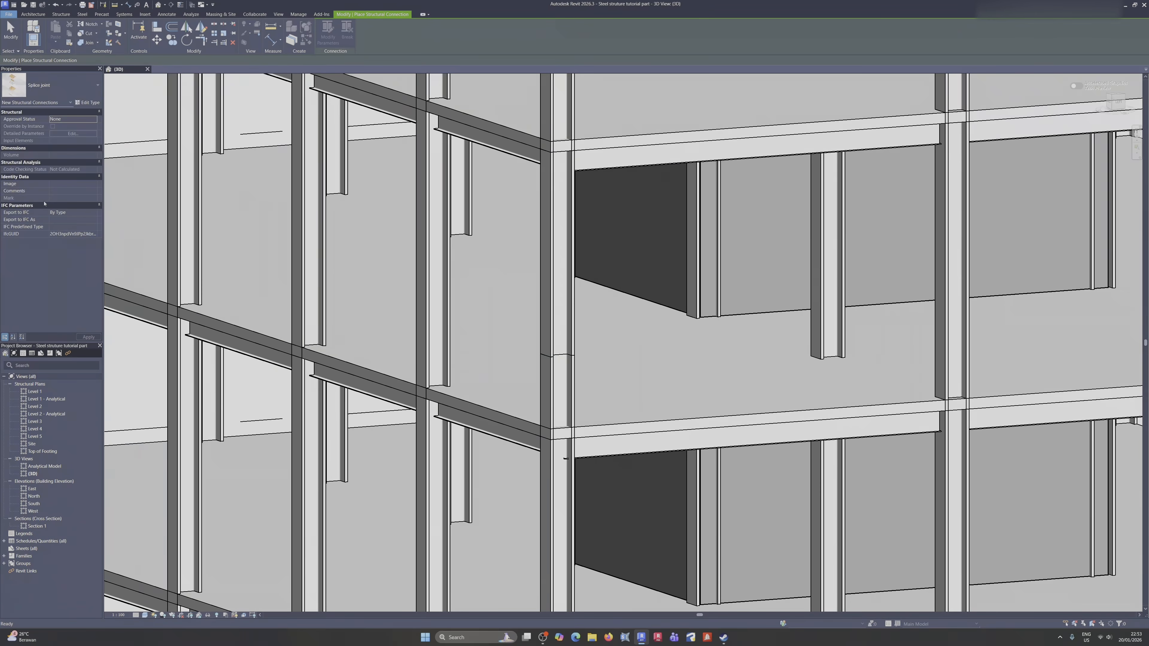
click(574, 306)
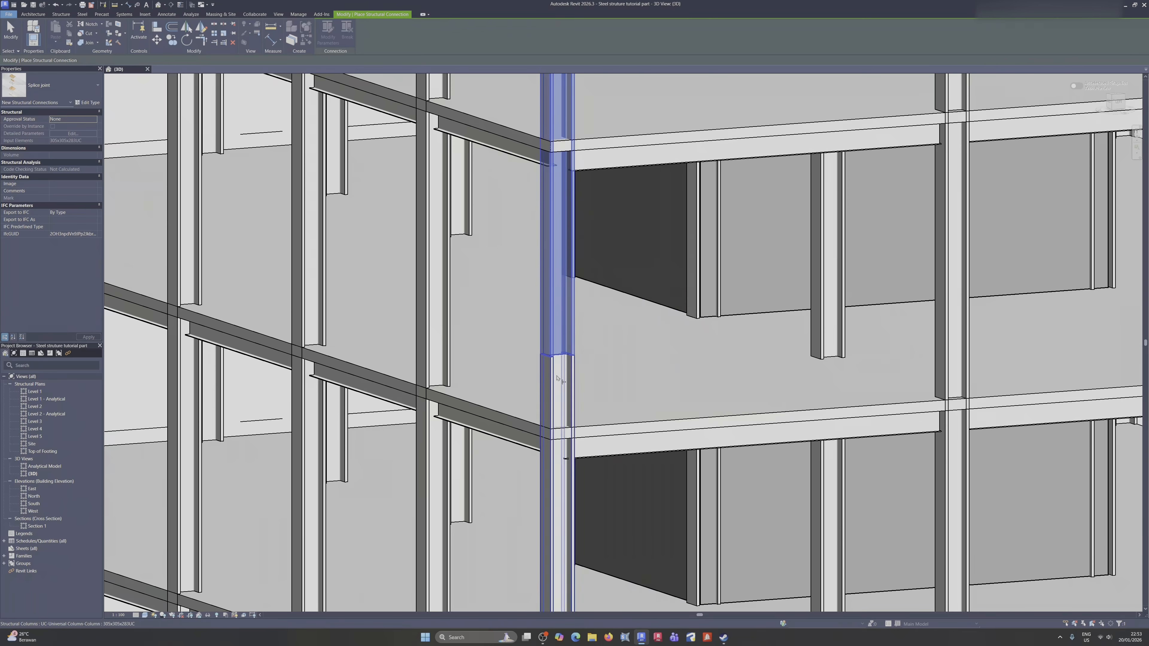
click(577, 379)
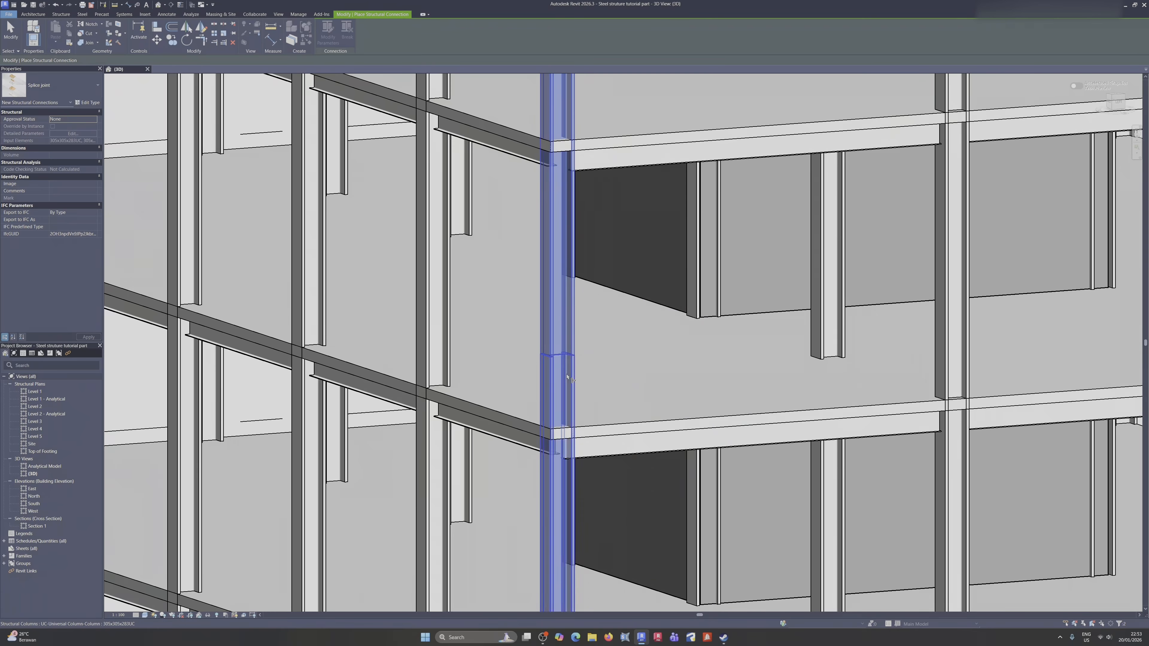
key(Return)
Step: Open the type parameters of the placed splice joint for editing
shift+middle_drag(561, 362, 644, 341)
scroll(560, 351, up, 5)
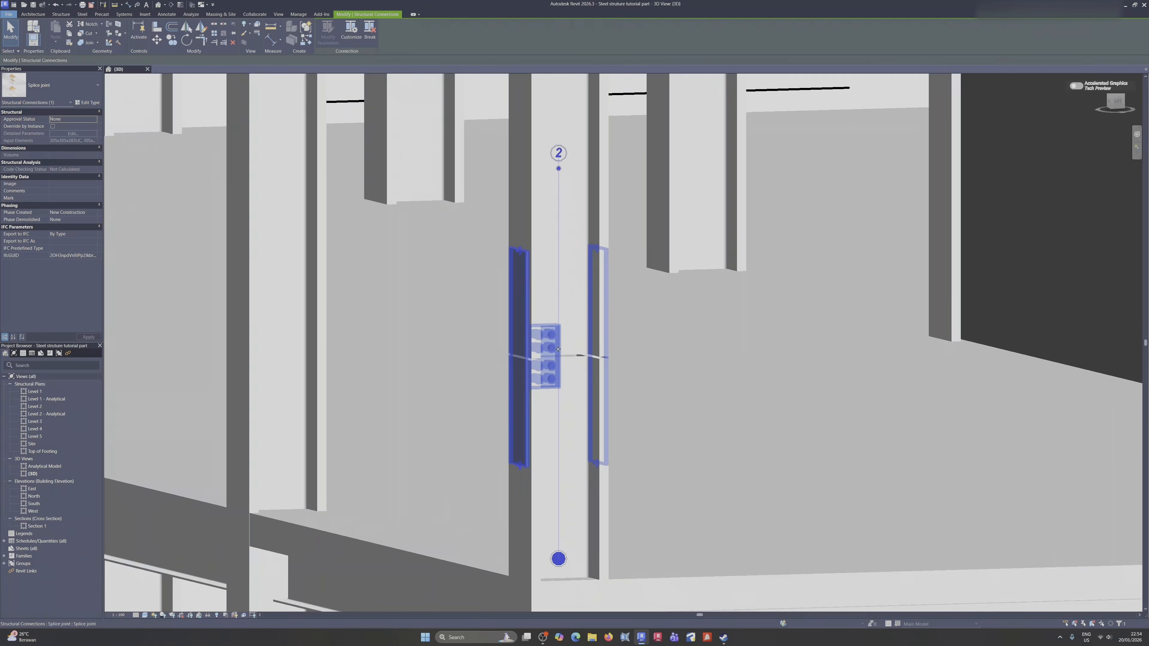
scroll(558, 350, down, 4)
shift+middle_drag(558, 350, 534, 360)
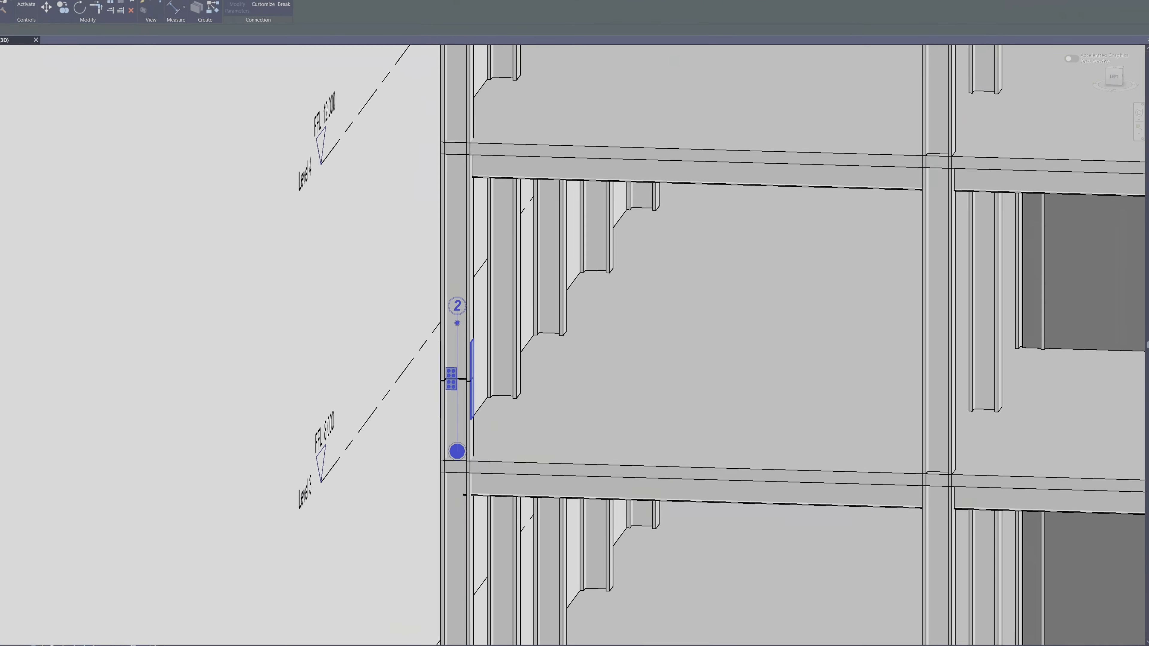
click(88, 102)
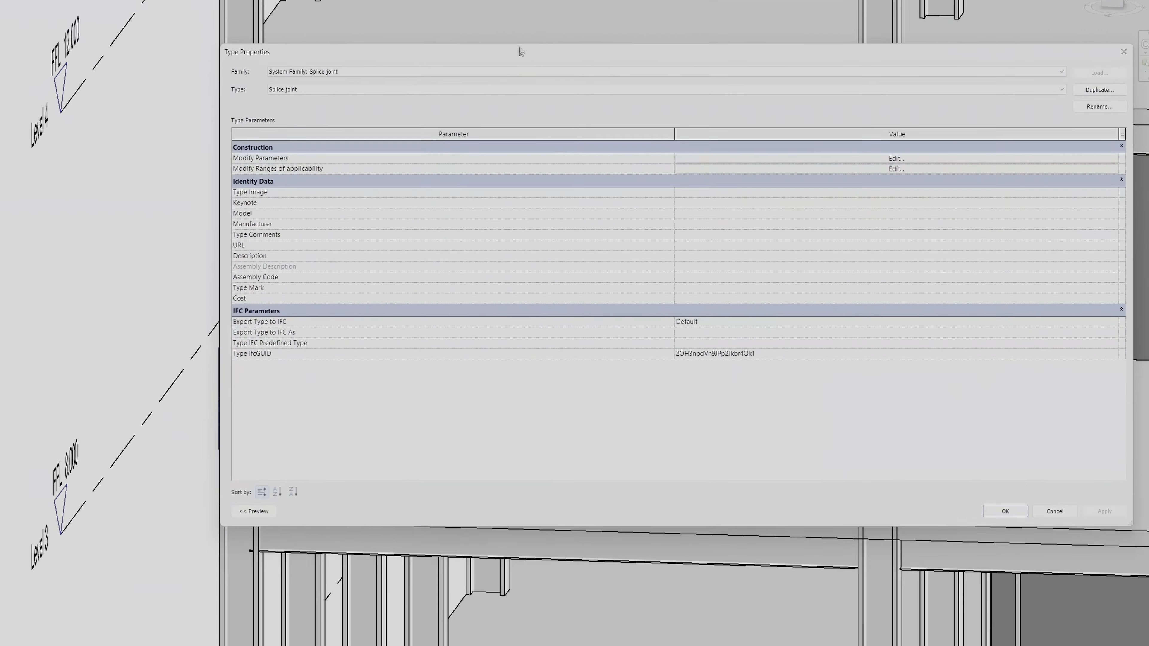
click(896, 158)
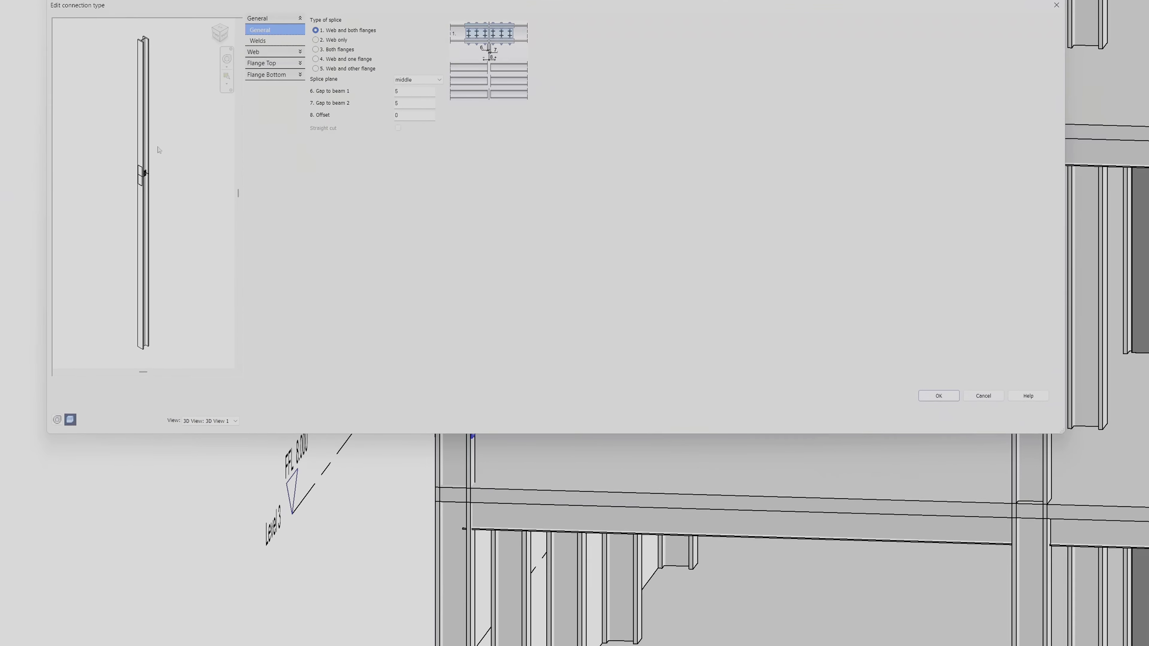
Step: Examine the splice joint preview in the 3D view and in the left, right, front and back elevations
scroll(160, 164, up, 5)
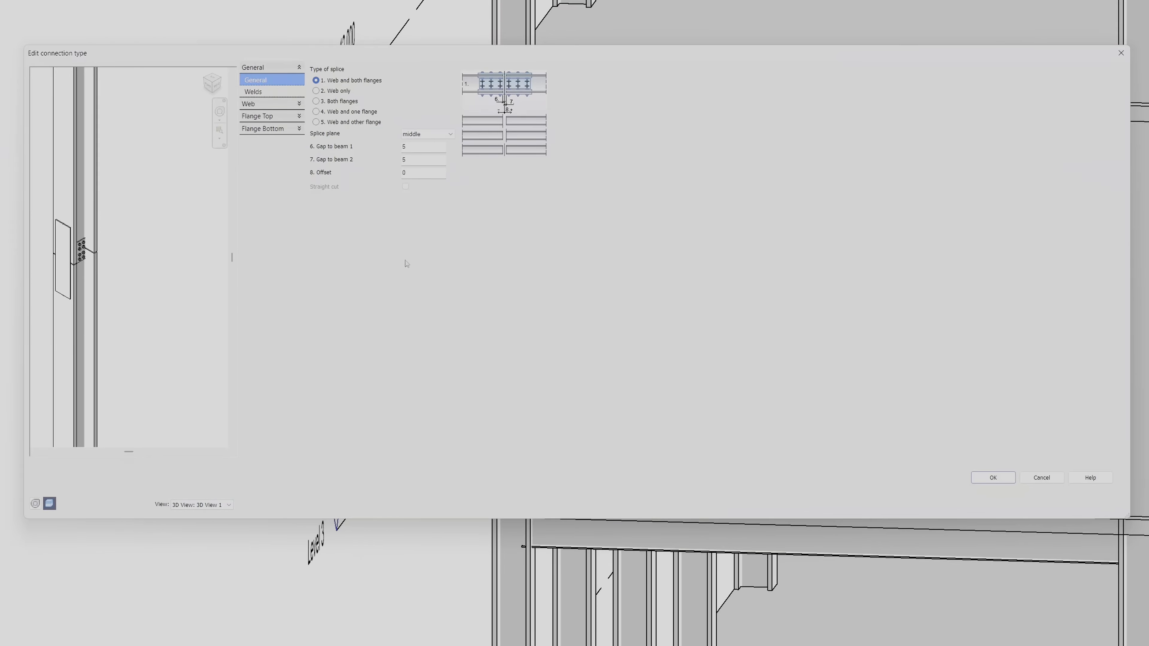
middle_drag(132, 294, 172, 308)
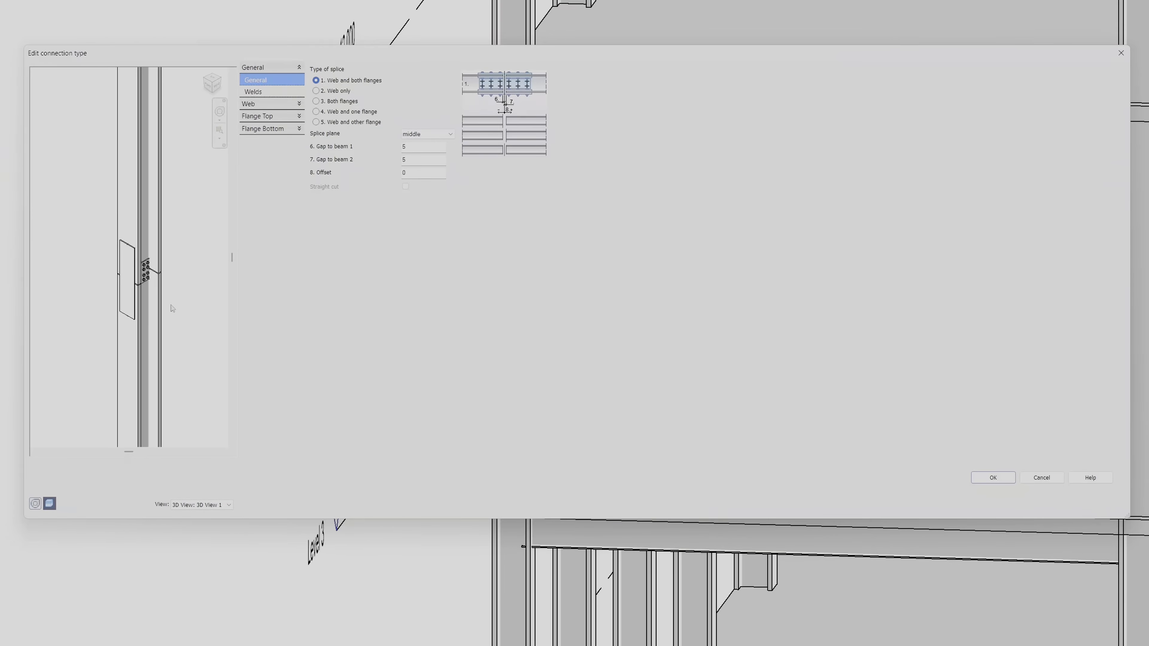
click(205, 506)
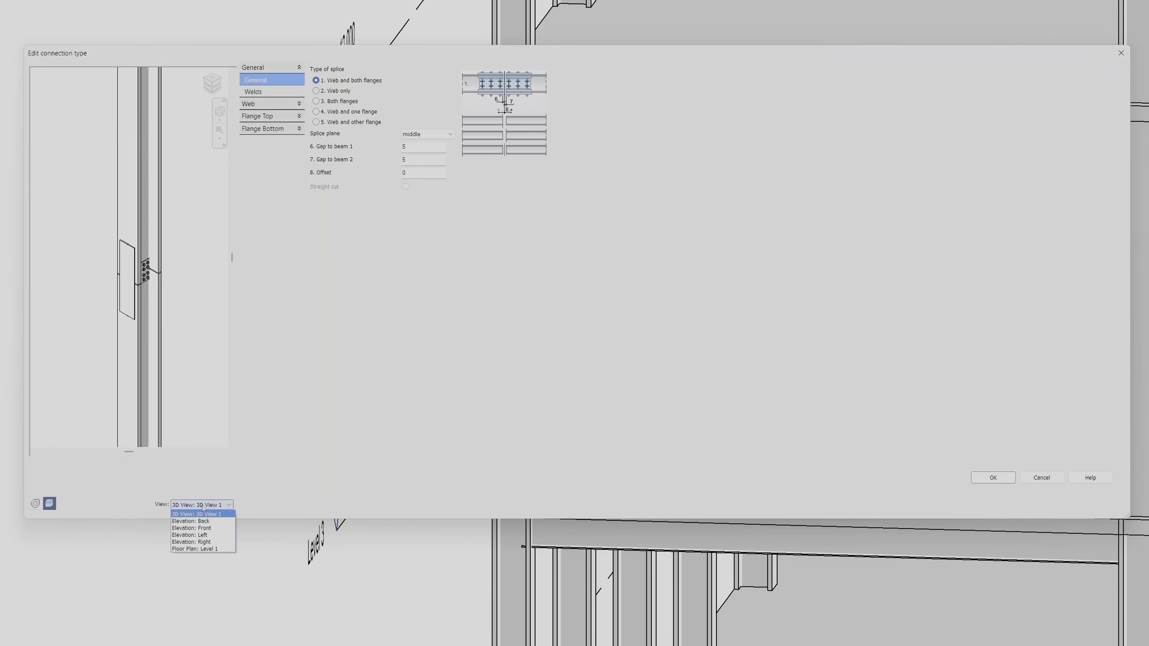
click(195, 311)
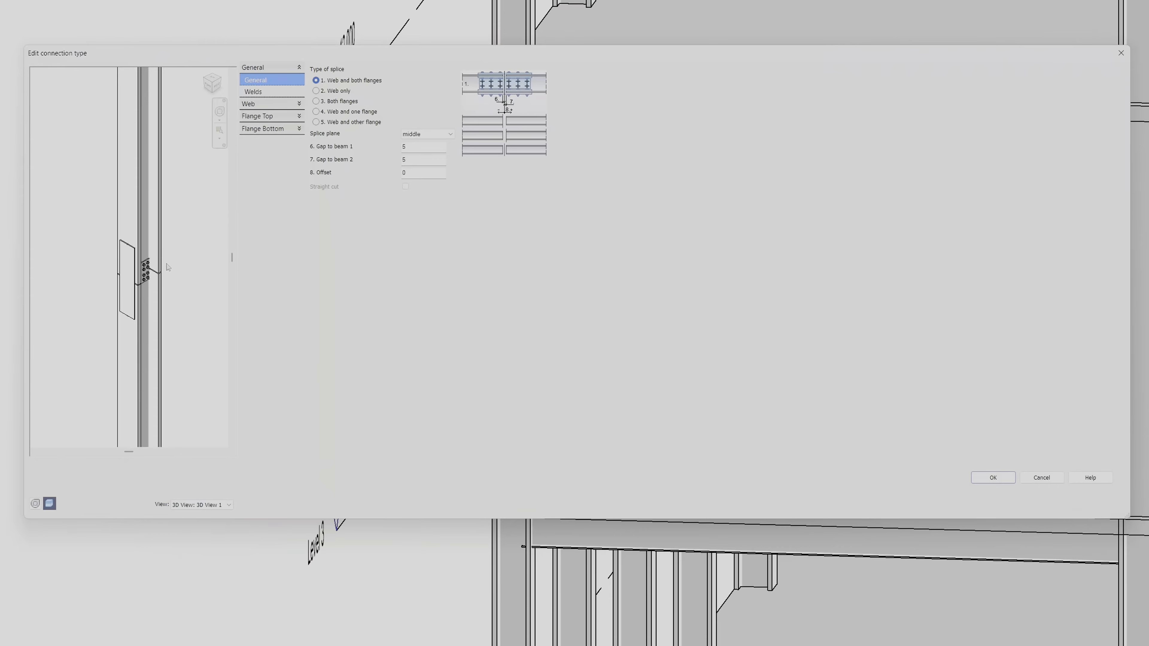
click(188, 506)
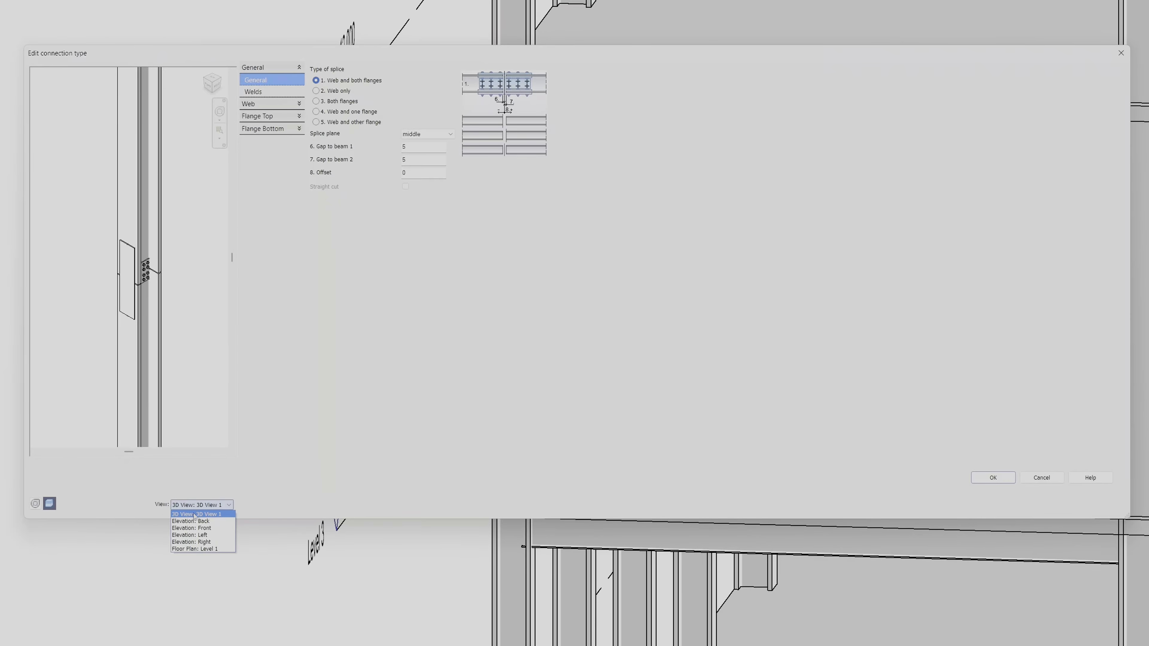
click(201, 535)
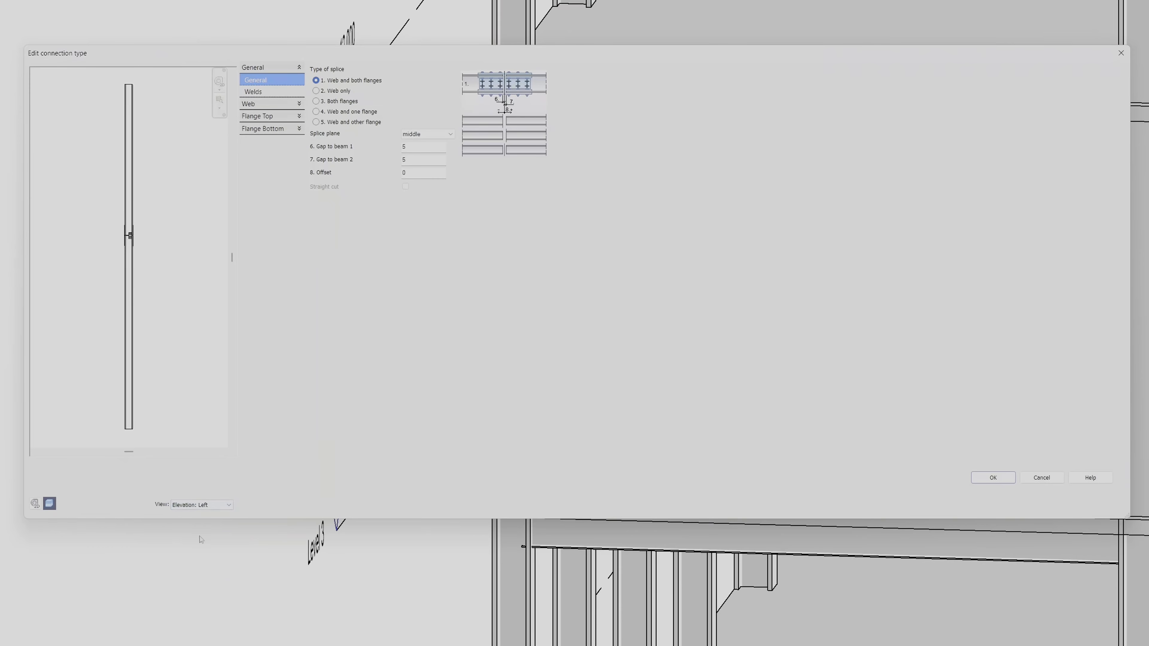
click(198, 505)
click(201, 543)
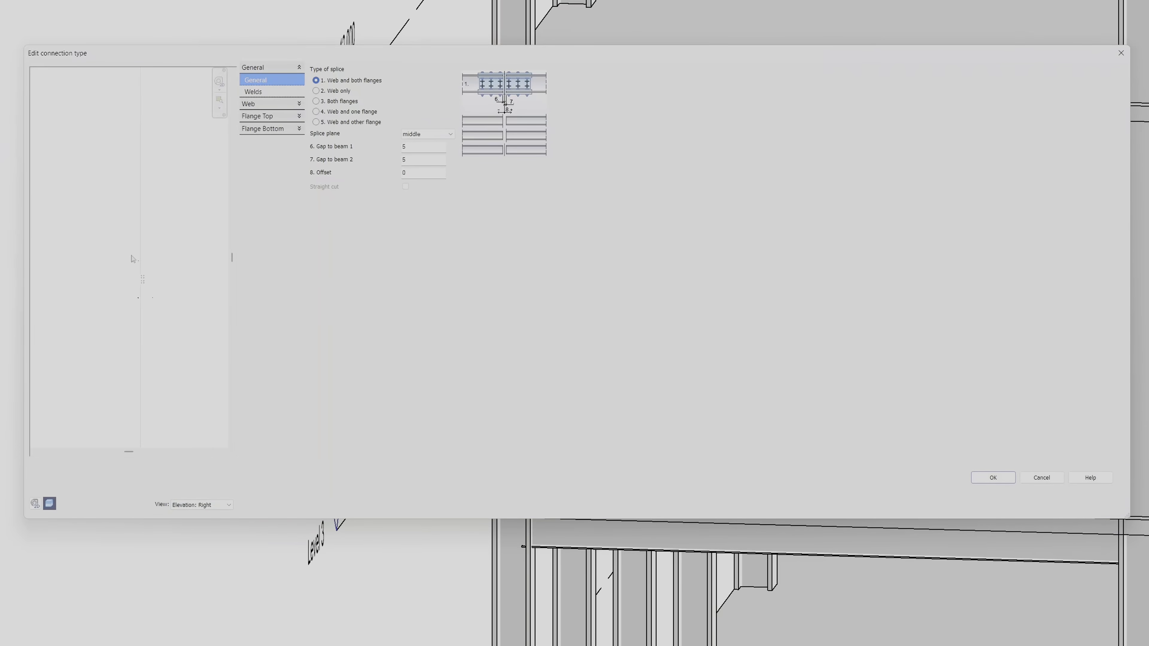
click(222, 506)
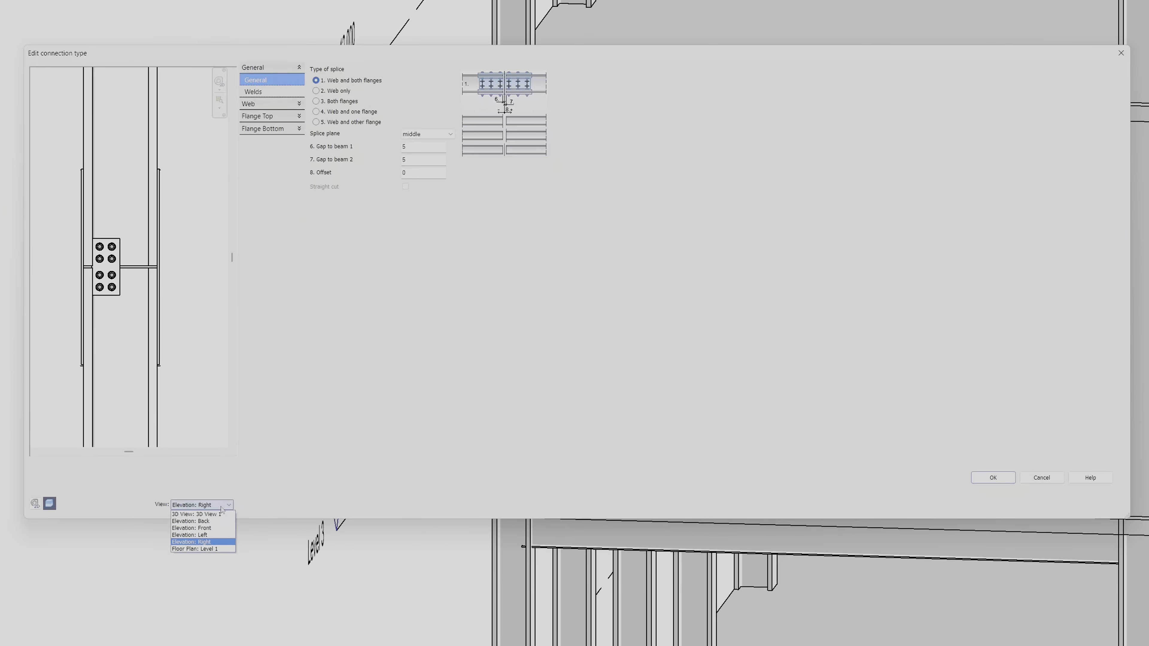
click(212, 528)
click(213, 505)
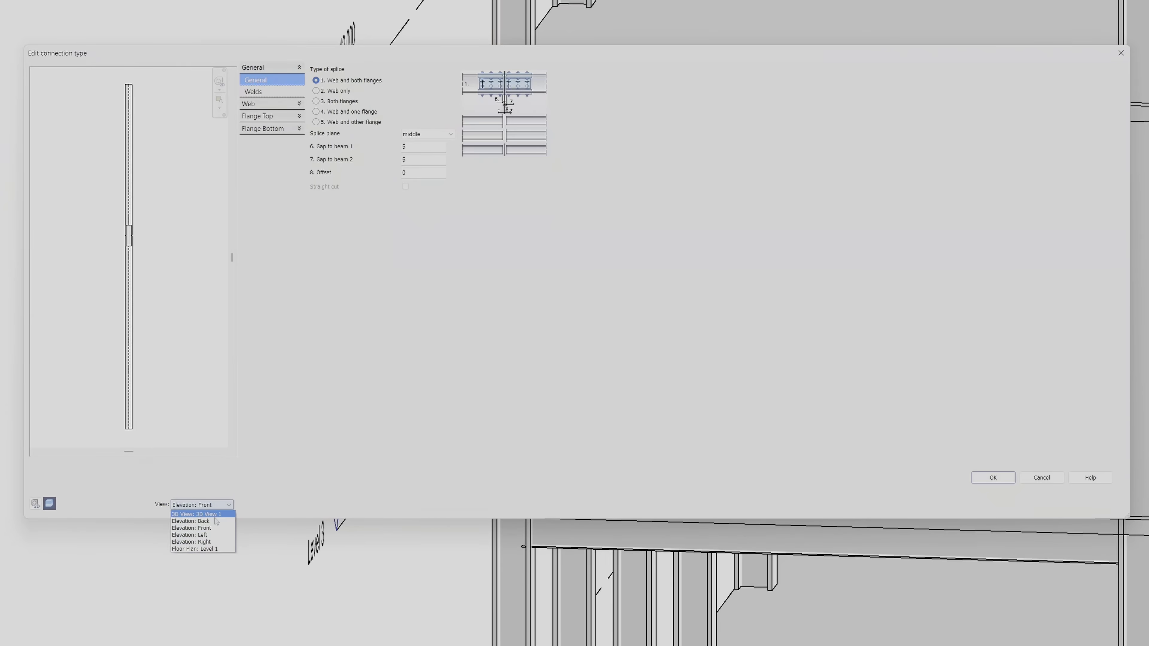
click(213, 521)
click(197, 505)
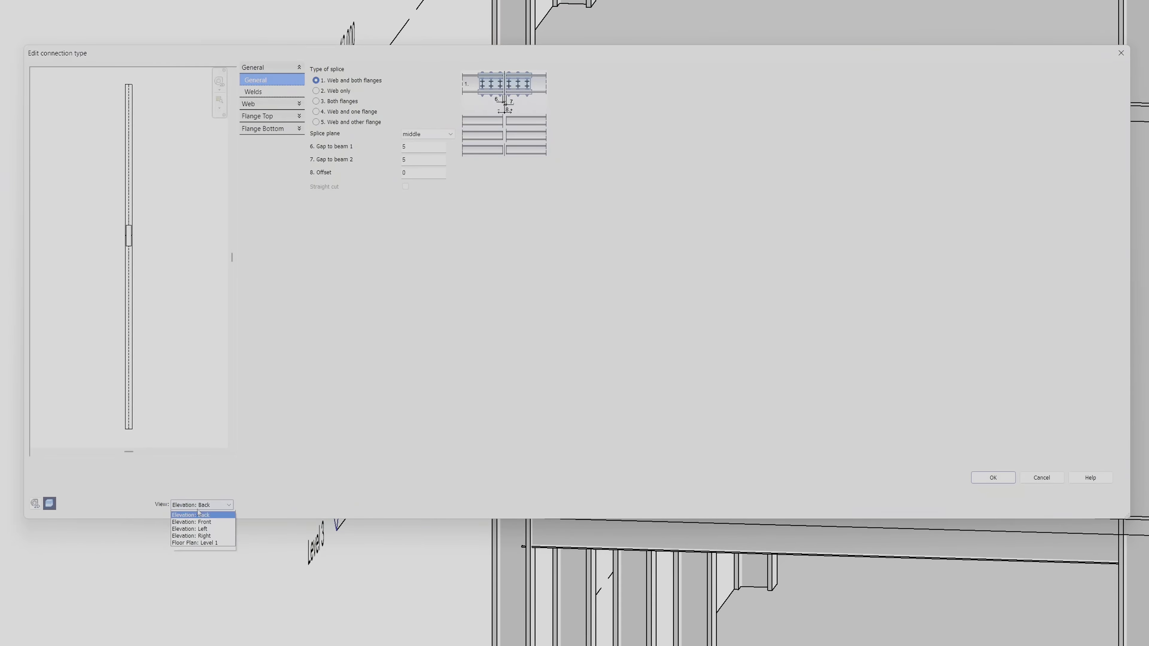
click(210, 532)
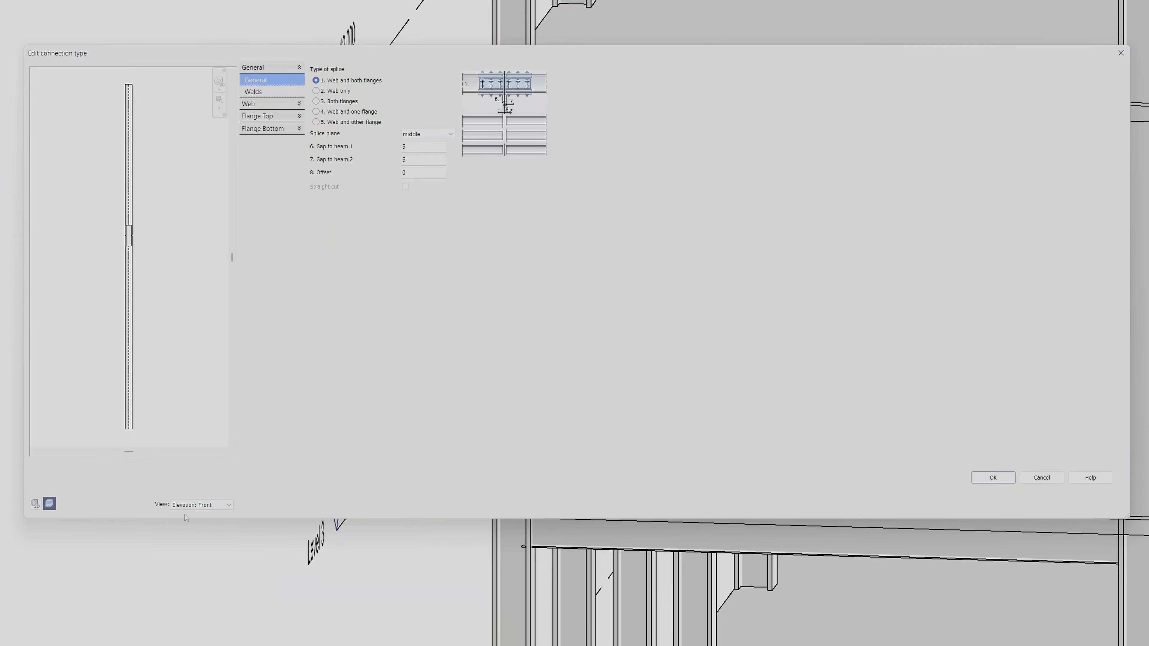
Step: Compare the splice joint preview in the left elevation, 3D View 1 and the Level 1 floor plan, ending on the left elevation
click(195, 505)
click(210, 542)
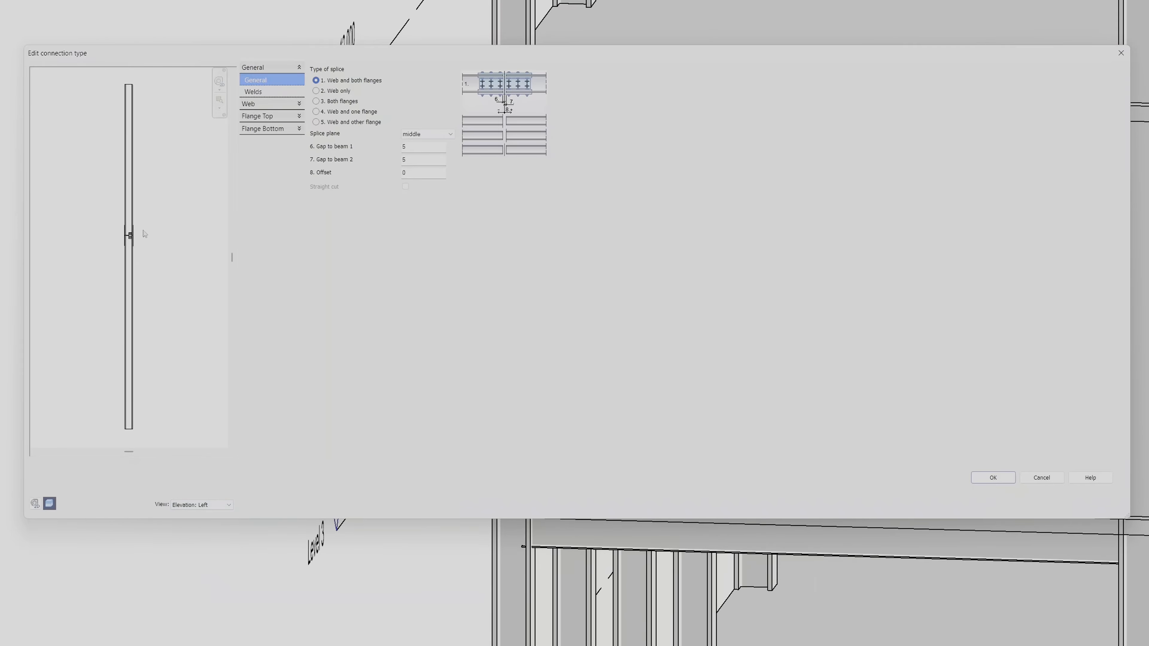
scroll(140, 232, up, 4)
middle_drag(138, 247, 128, 297)
click(190, 506)
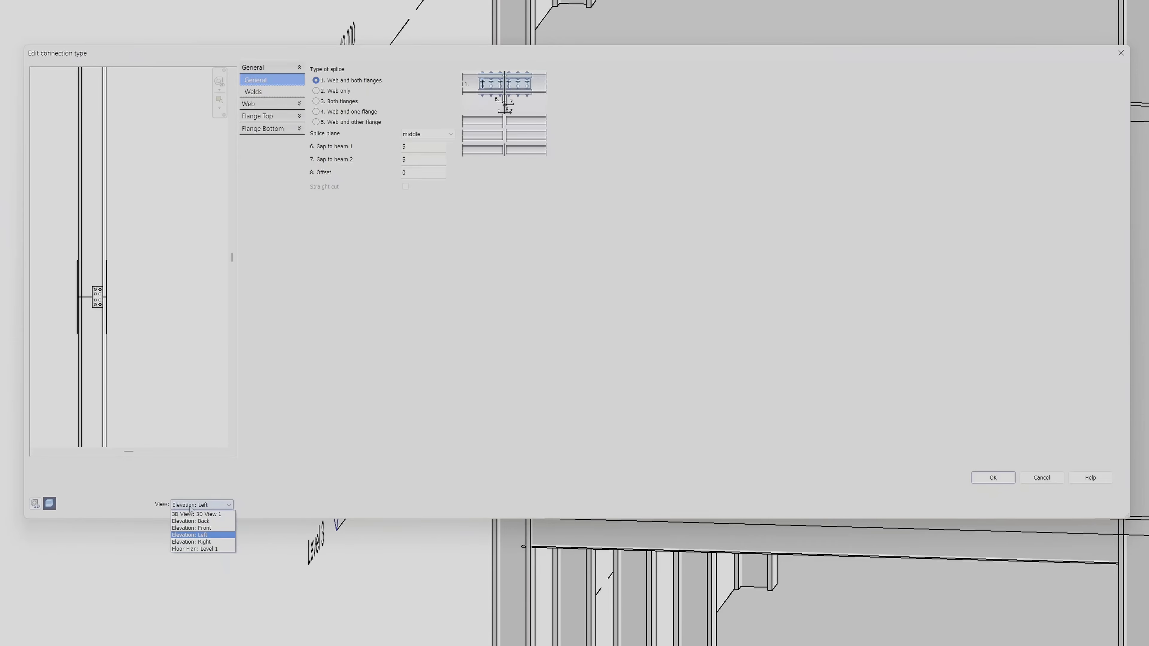
click(279, 458)
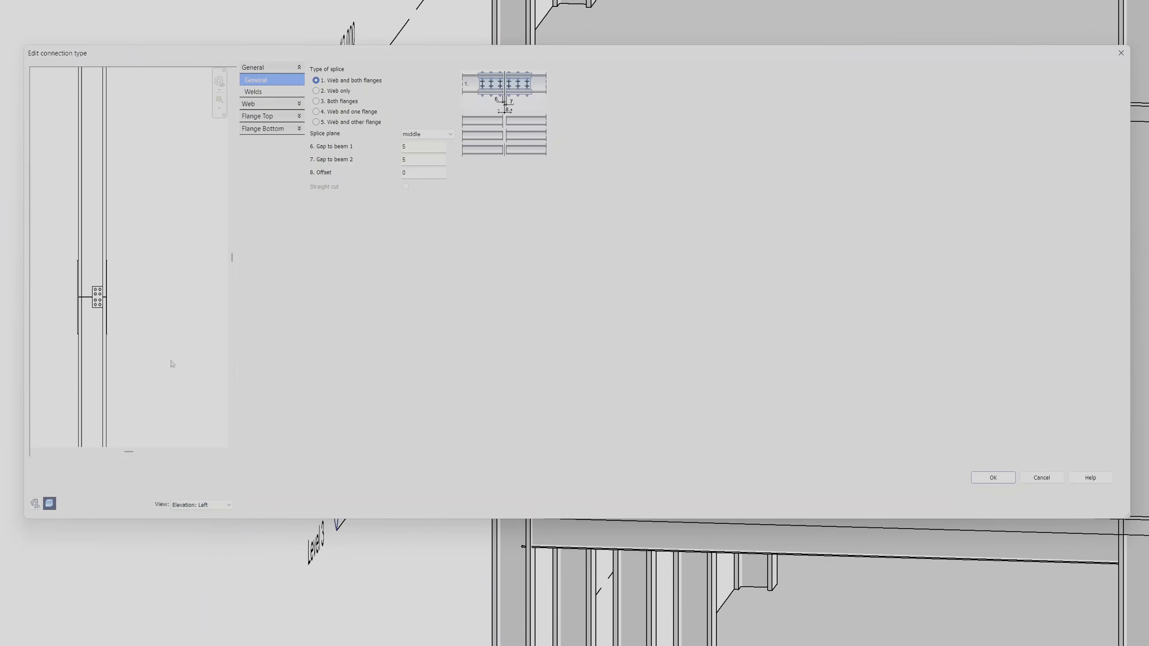
middle_drag(115, 325, 169, 342)
click(212, 506)
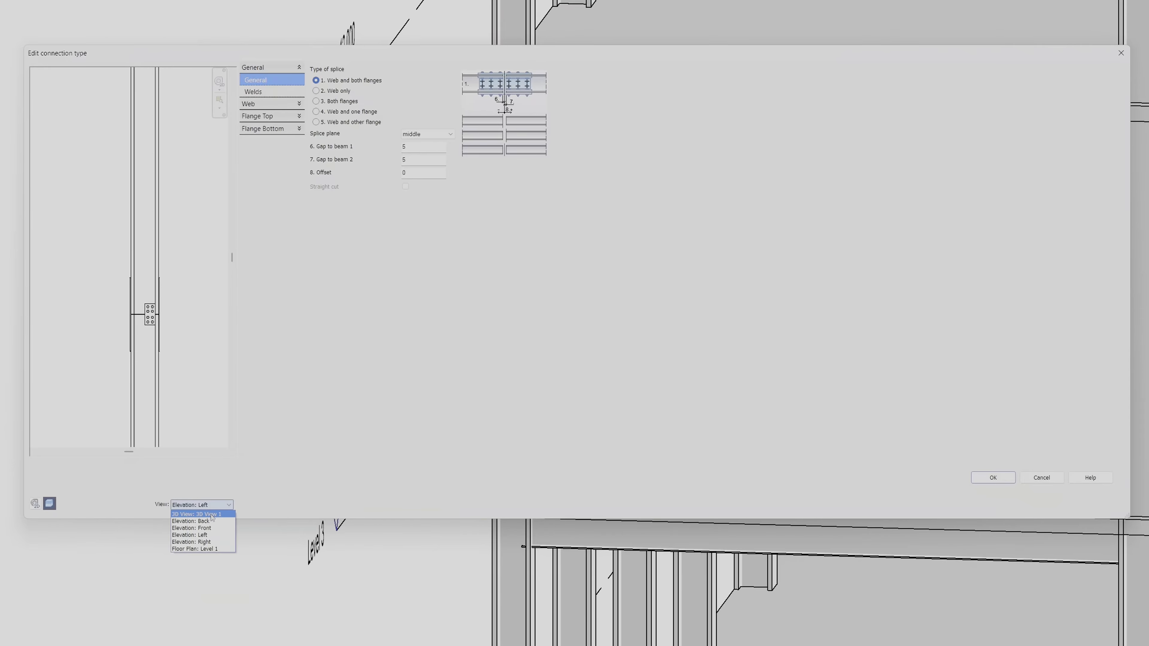
click(213, 514)
click(213, 505)
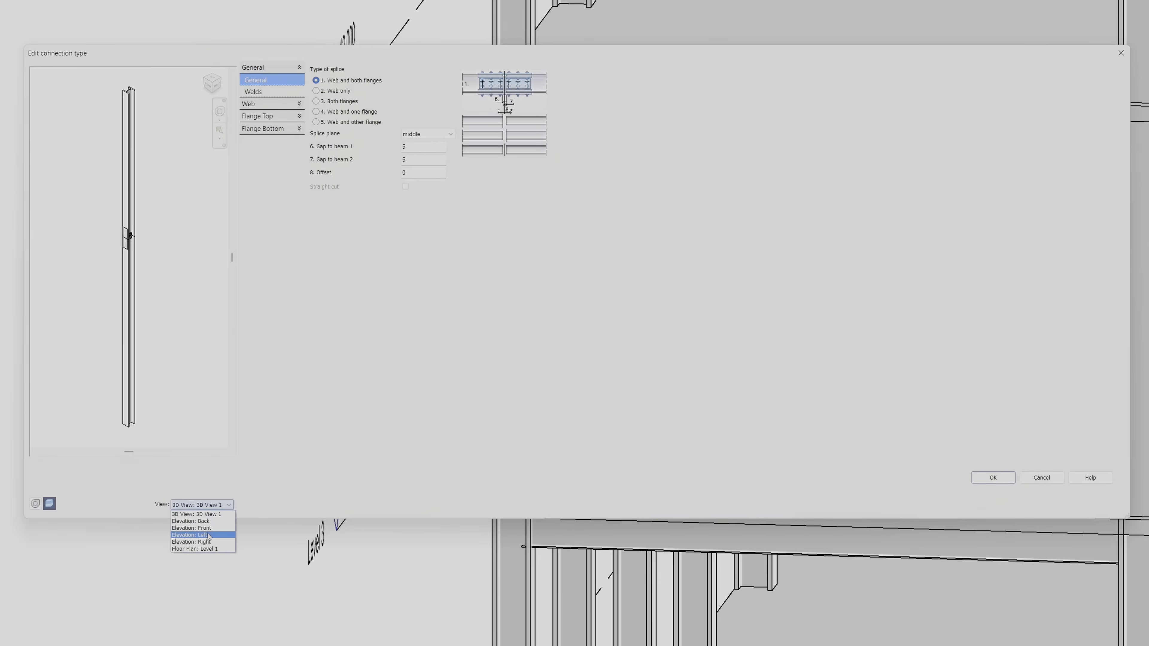
click(199, 549)
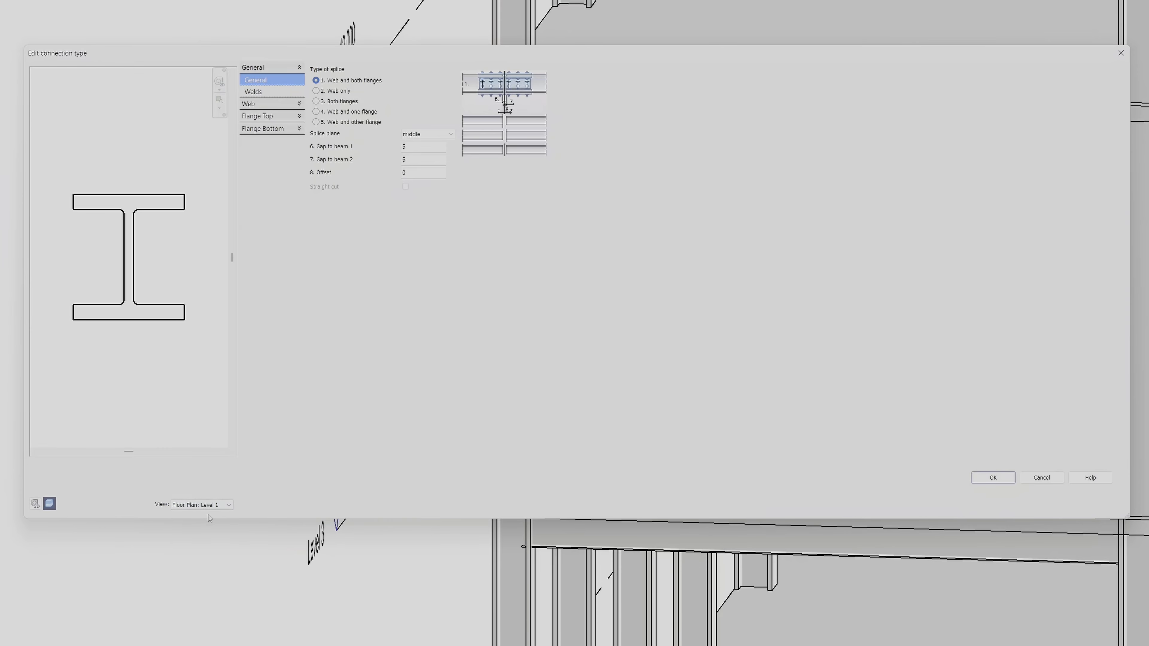
click(206, 505)
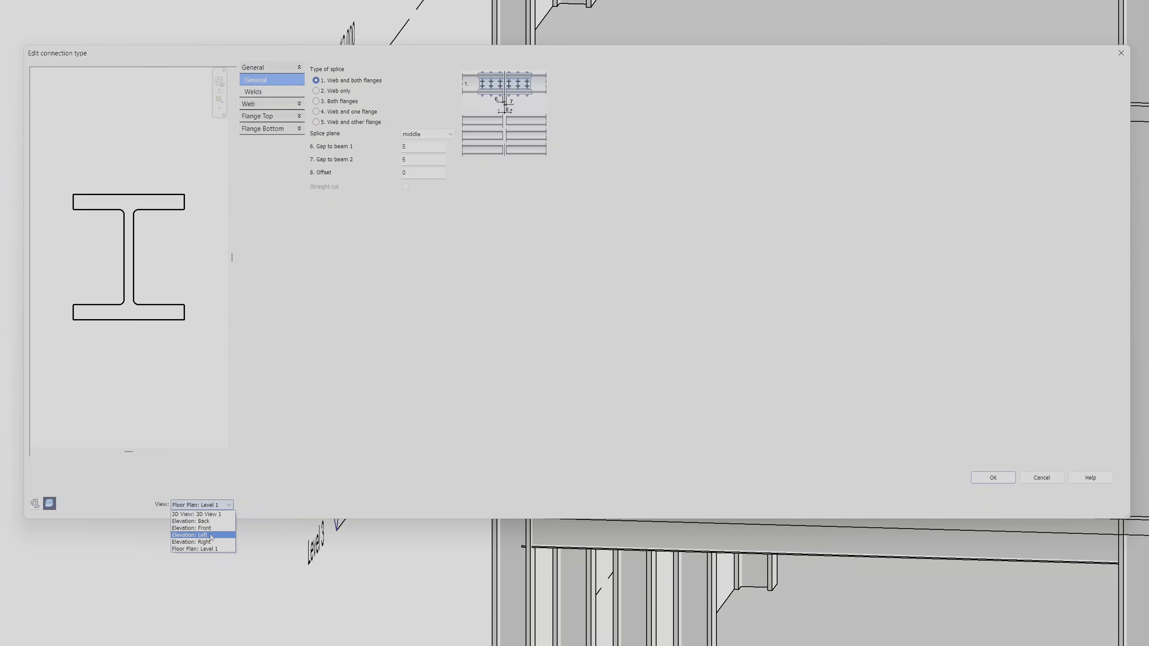
click(190, 535)
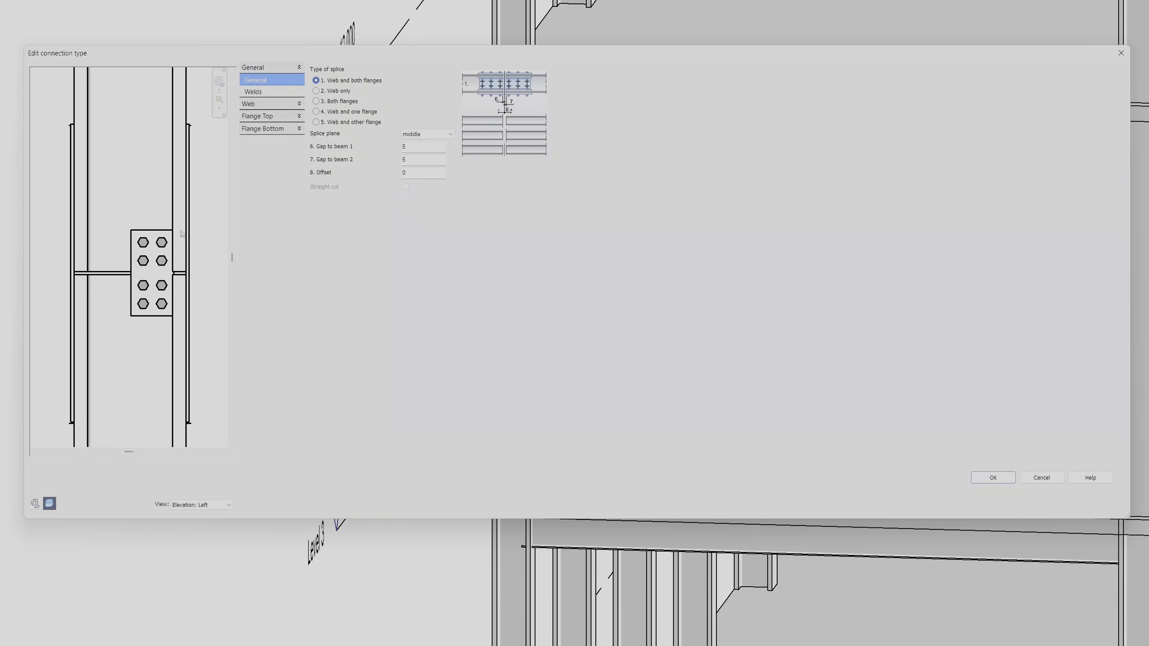
click(217, 508)
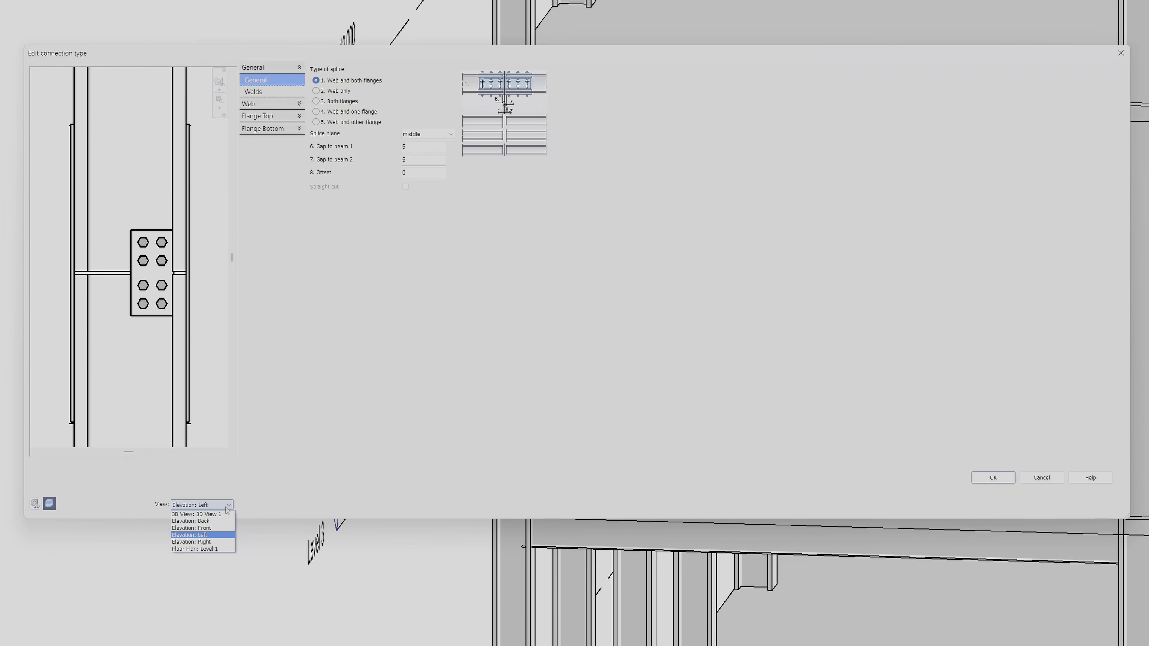
click(225, 507)
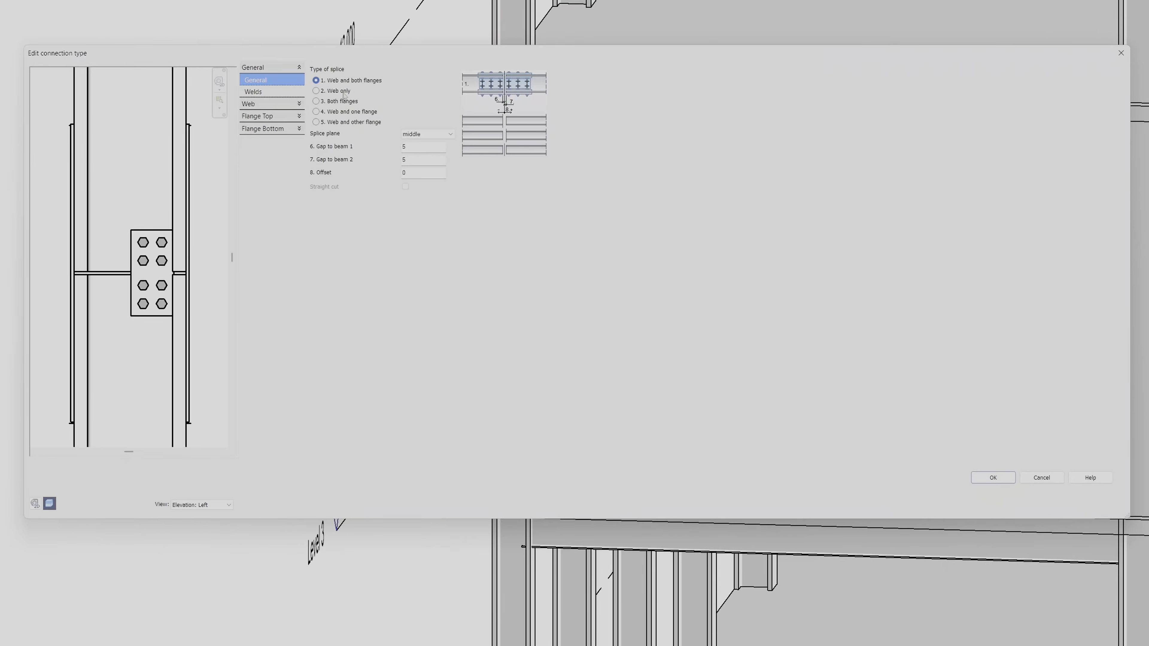
Step: Try the Web only and Both flanges splice types on the connection
click(345, 94)
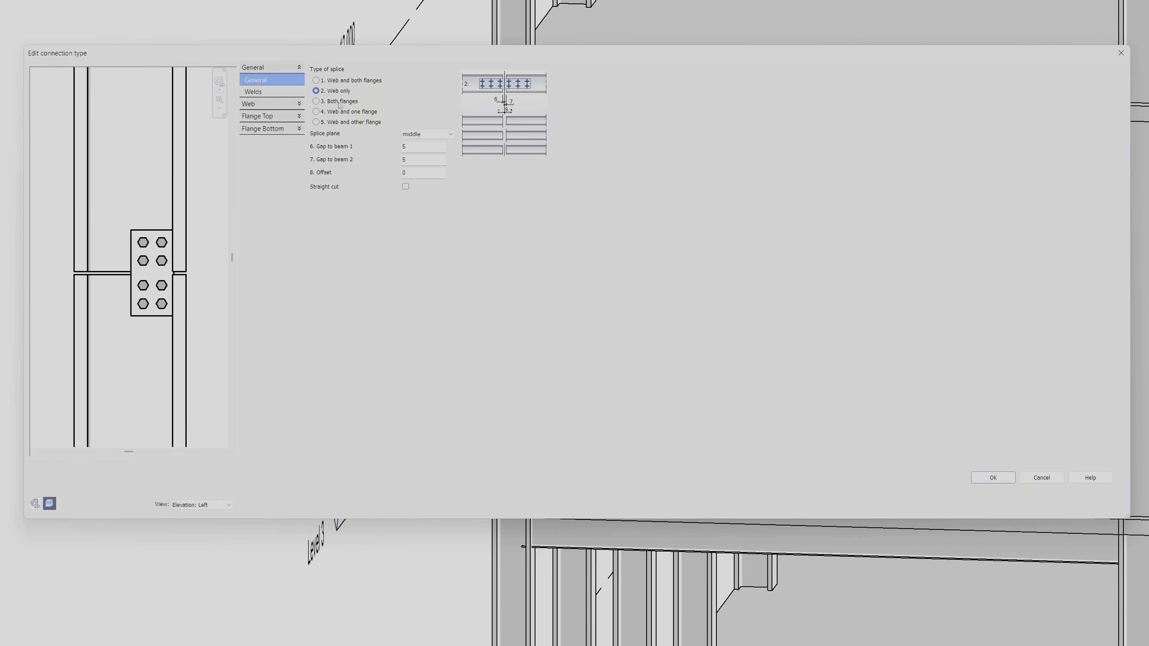
click(340, 102)
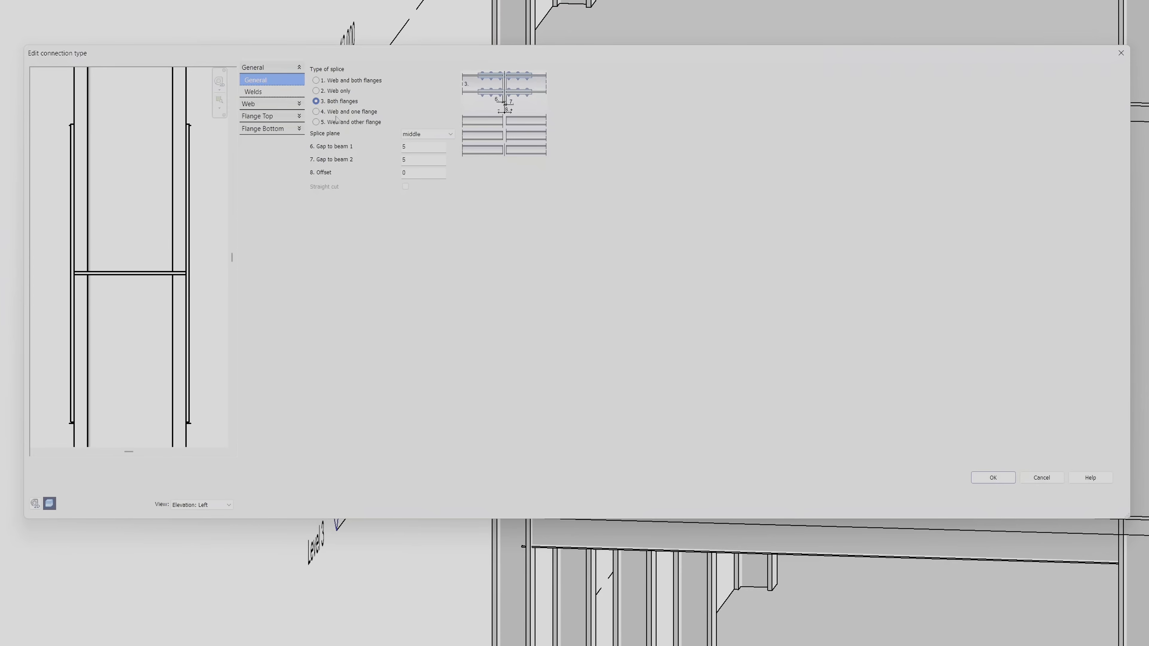
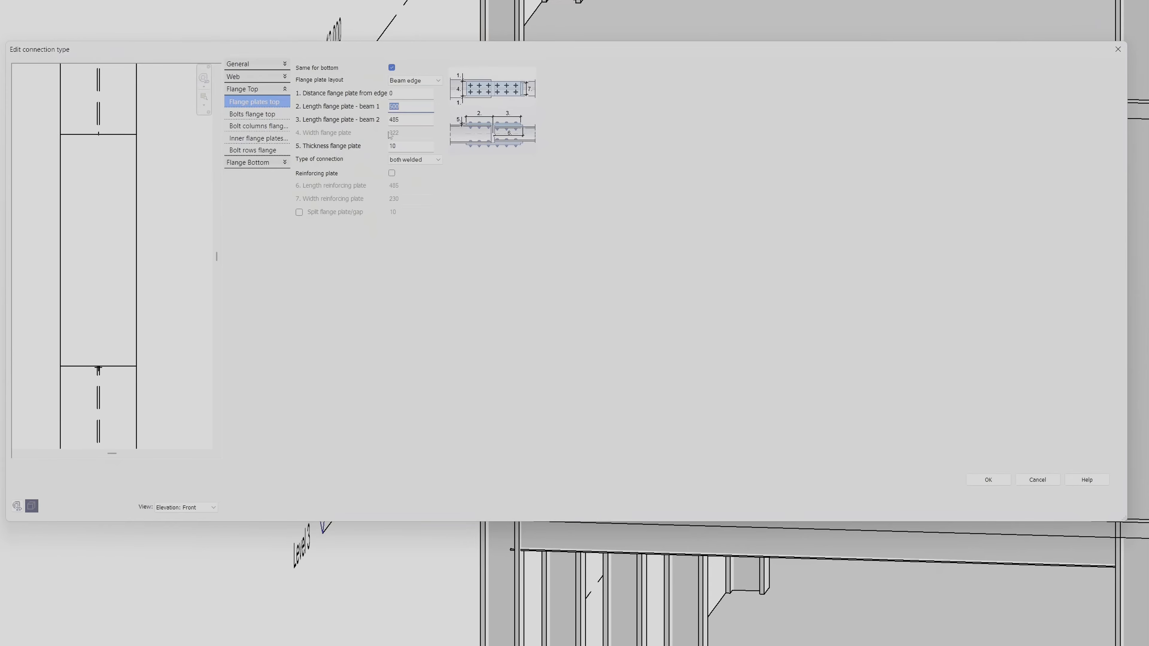
Step: Set the top flange plate's length on beam 2 to 500 and its thickness to 20
key(Tab)
text(500)
key(Return)
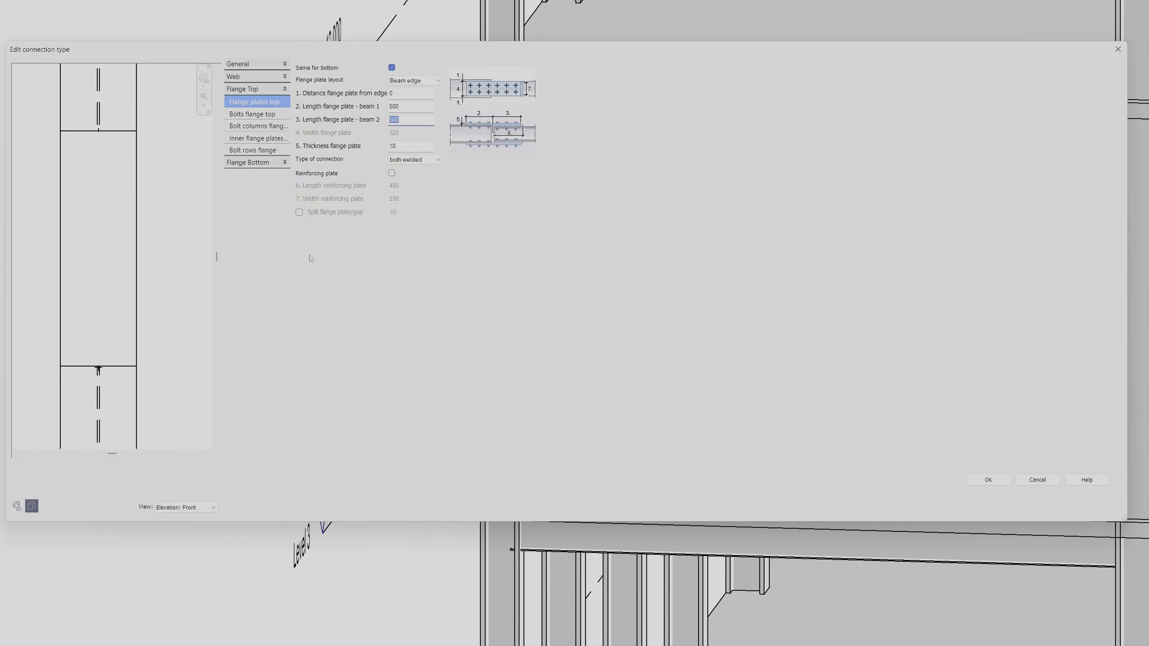
key(Tab)
Step: Examine the splice plates in the connection preview's 3D View 1
click(18, 510)
click(59, 450)
click(183, 508)
click(181, 554)
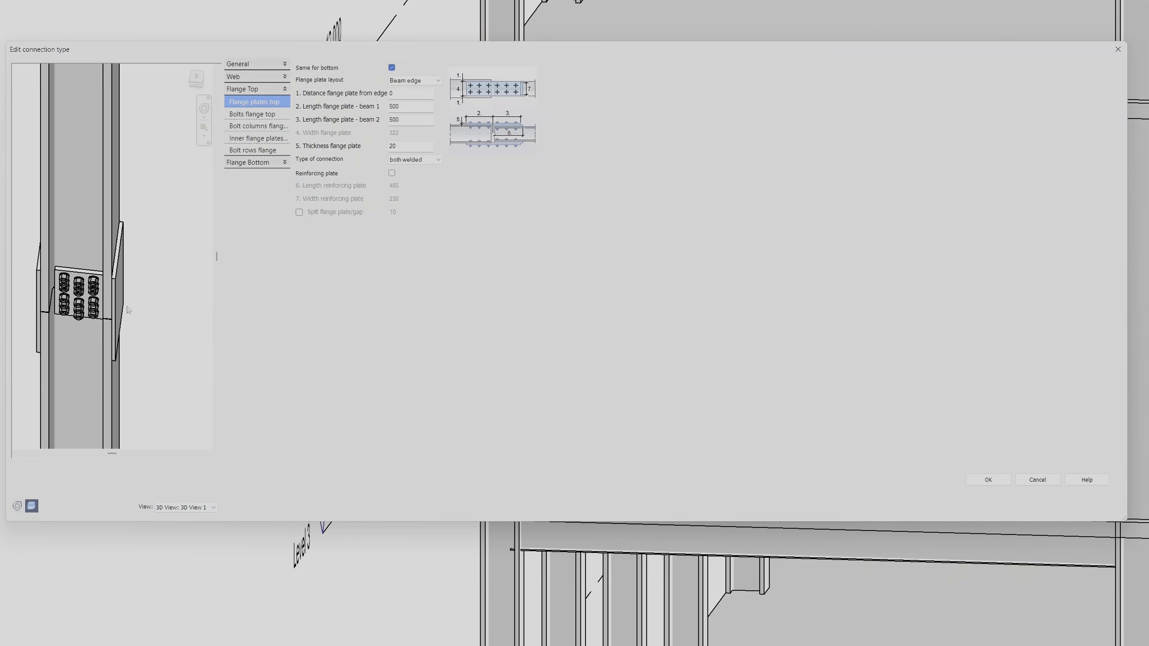
Step: Change the top flange plate's type of connection to both bolted and inspect the bolted plates in the 3D preview
click(416, 160)
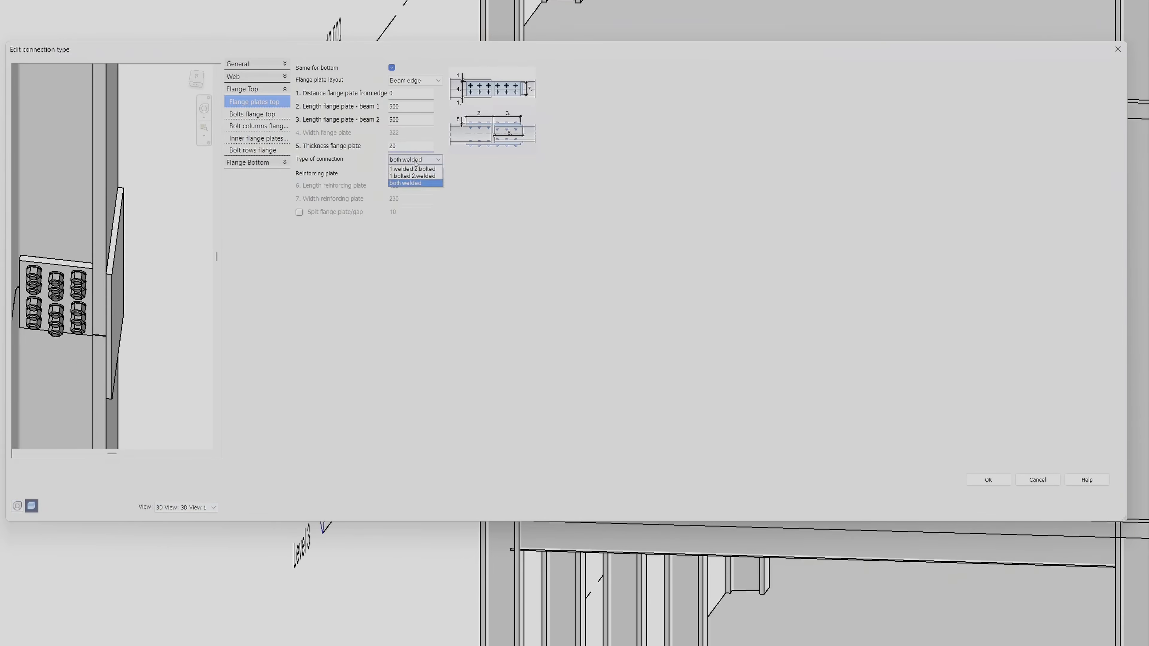
click(410, 183)
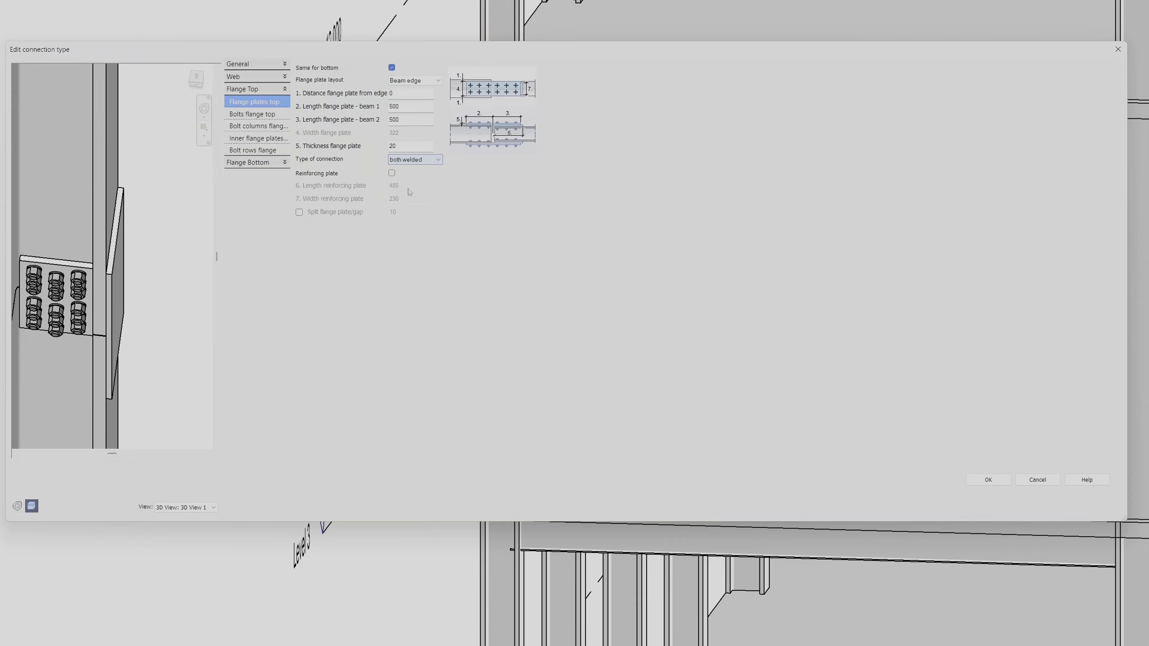
click(416, 162)
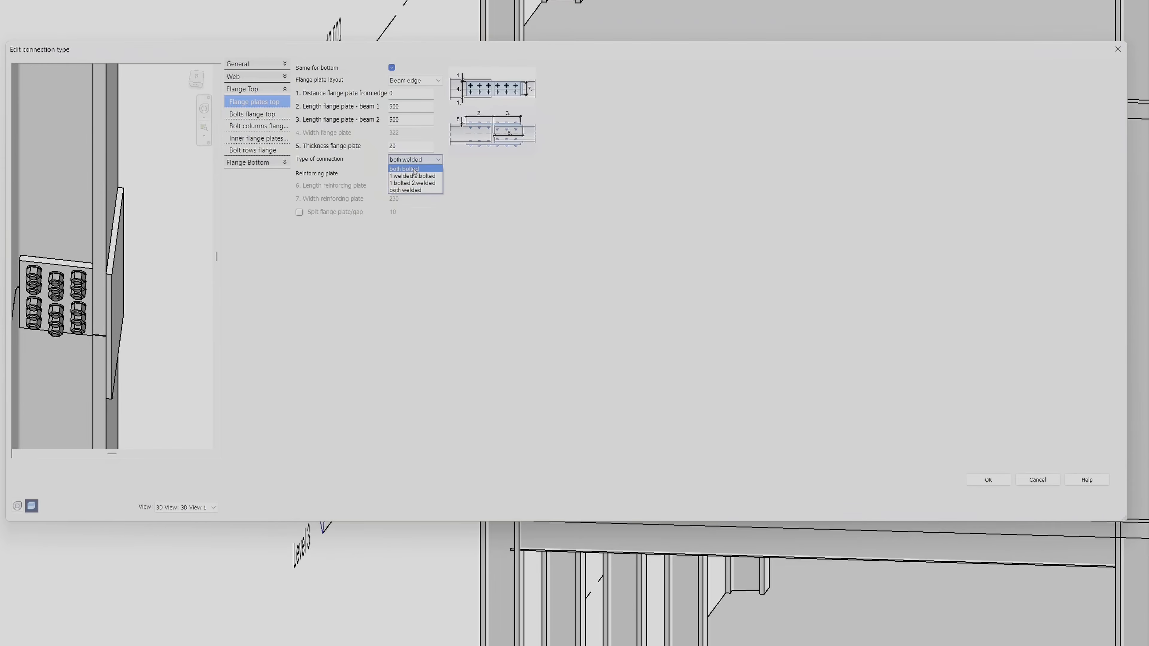
click(414, 169)
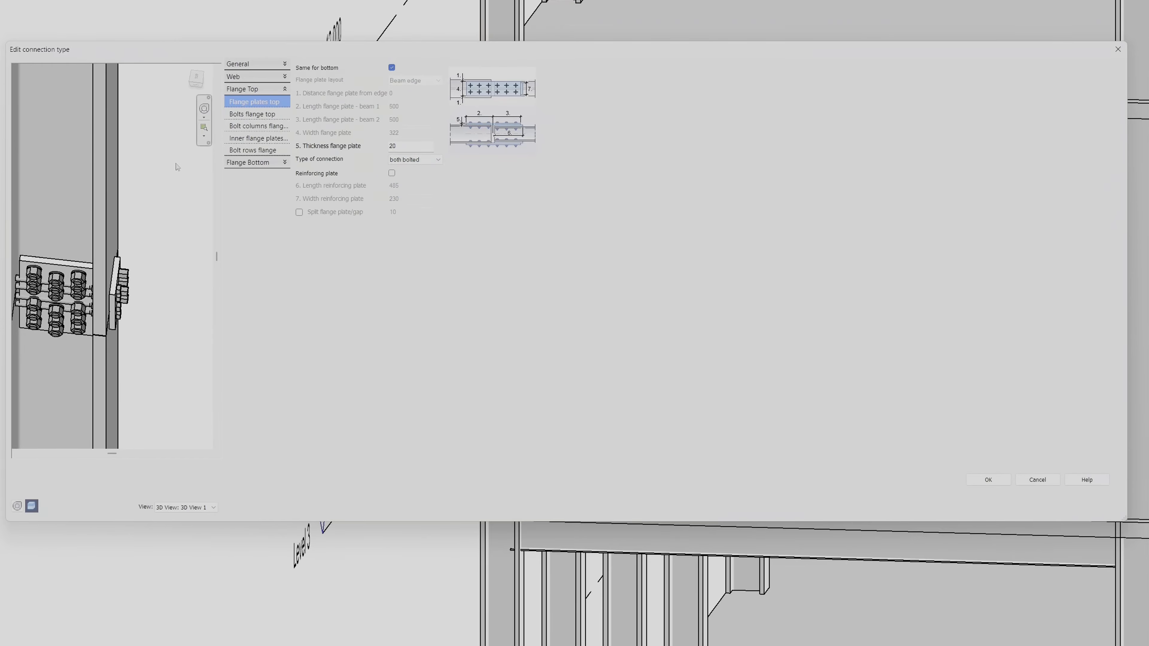
middle_drag(113, 297, 18, 505)
middle_drag(126, 174, 190, 359)
shift+middle_drag(135, 271, 124, 198)
scroll(124, 197, up, 2)
scroll(126, 198, up, 1)
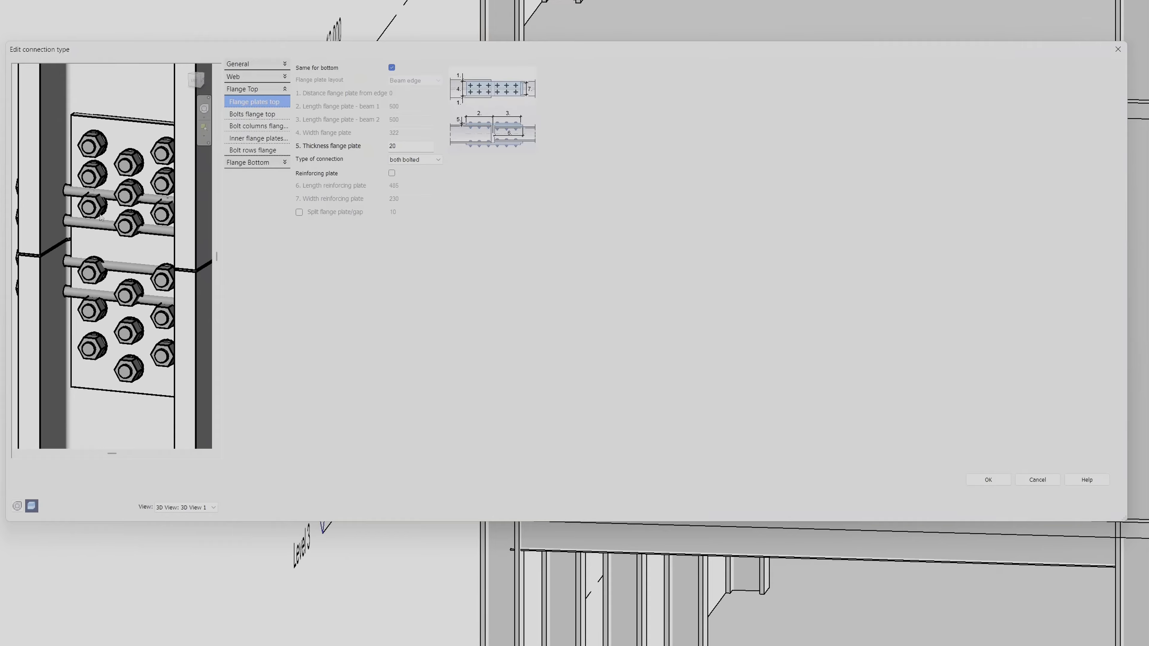
Step: Set the bolt type of the top flange bolts to ASTM A490
click(264, 115)
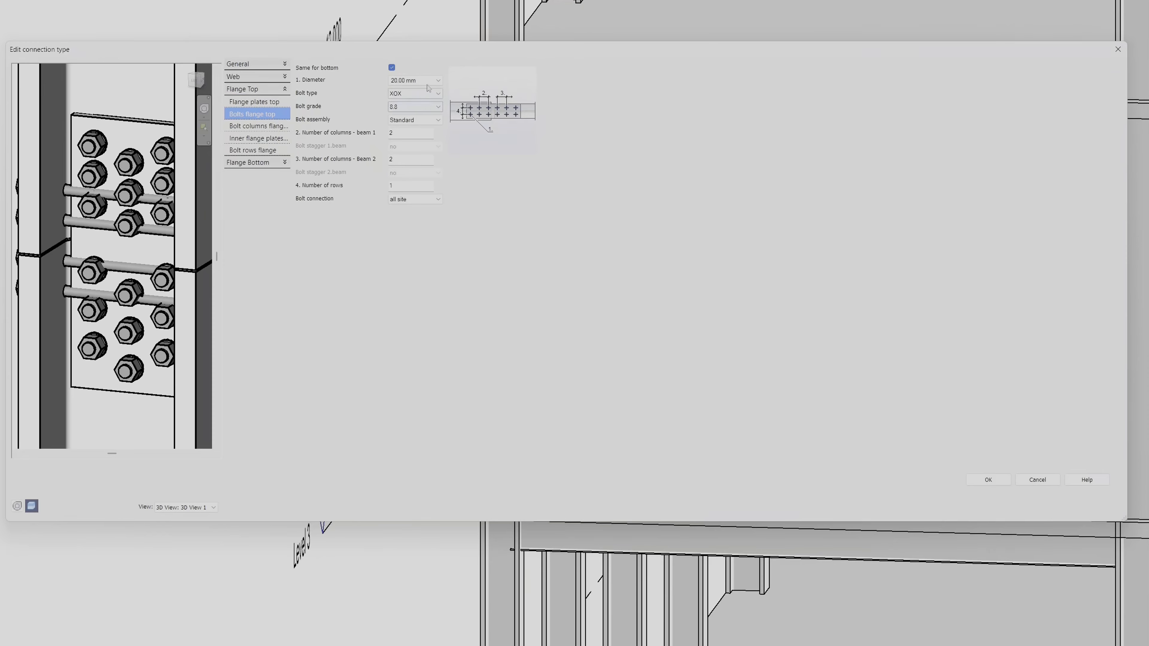
click(420, 101)
scroll(423, 136, up, 10)
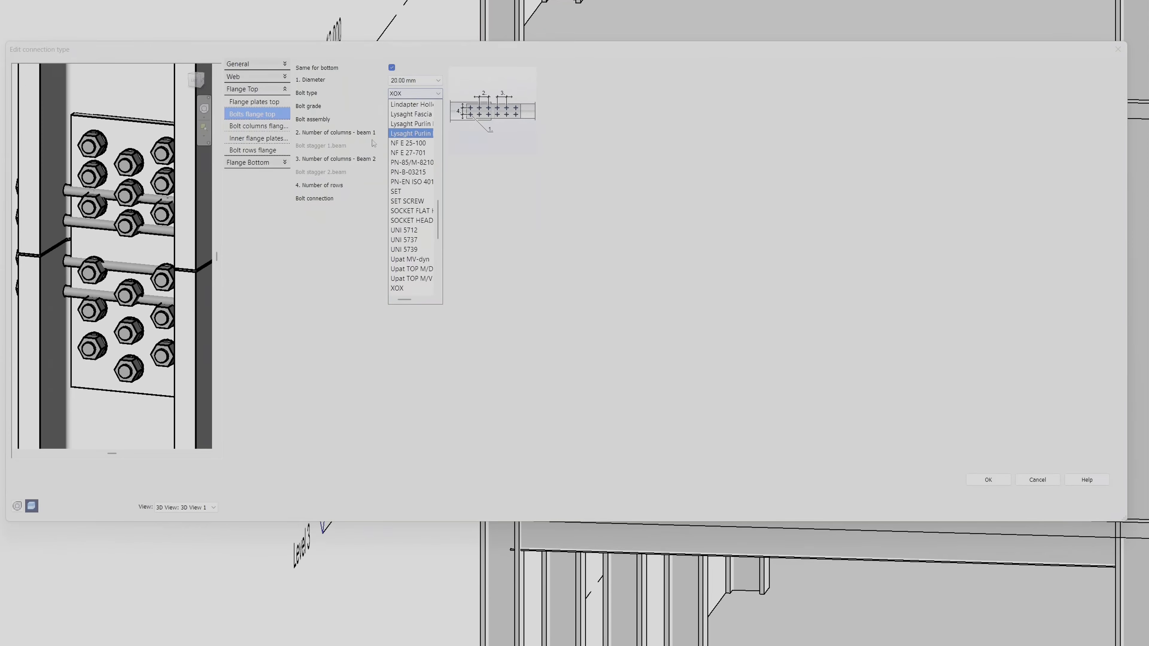
click(409, 239)
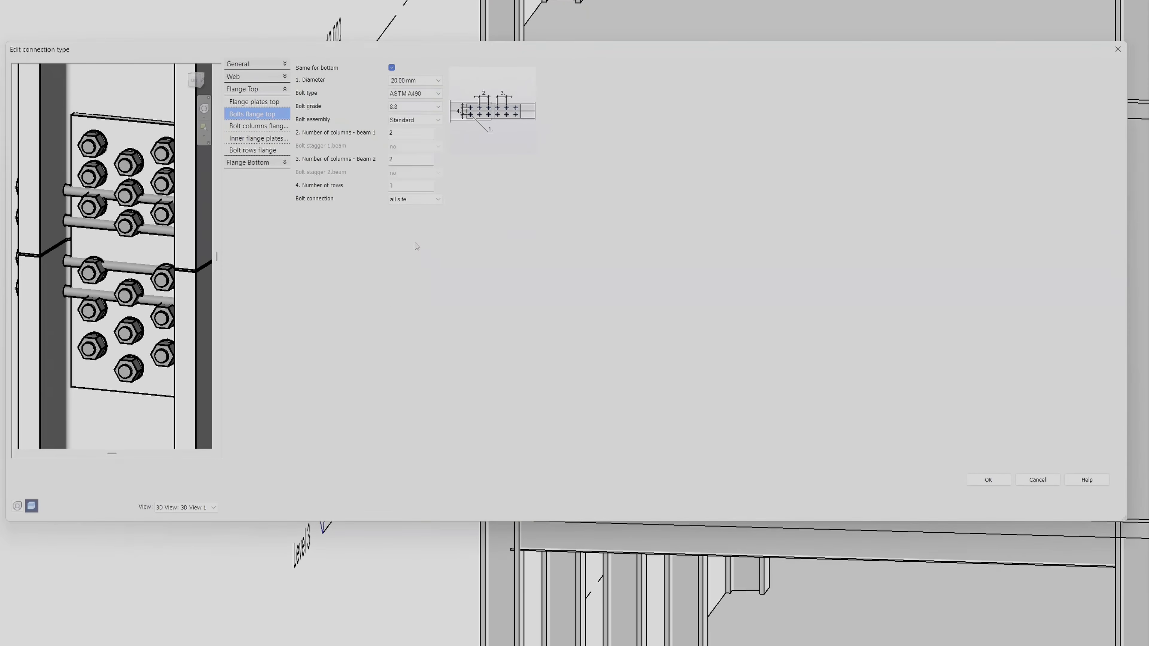
Step: Set the top flange bolts' diameter to 1 inch and their bolt assembly to Na2W
click(411, 80)
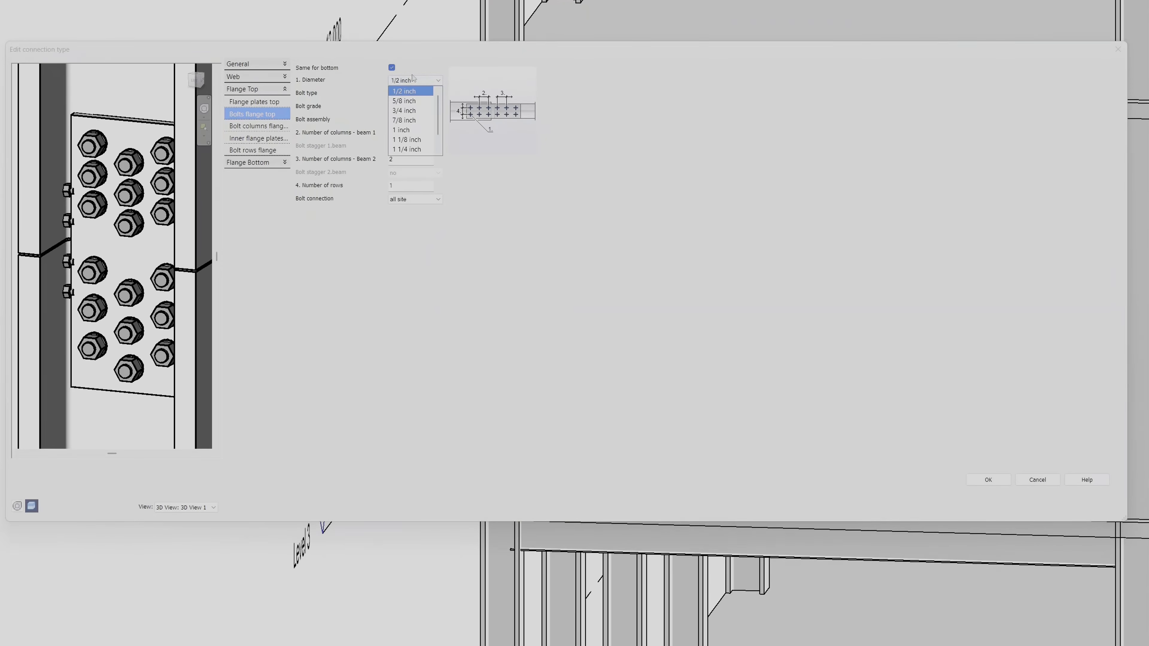
click(412, 80)
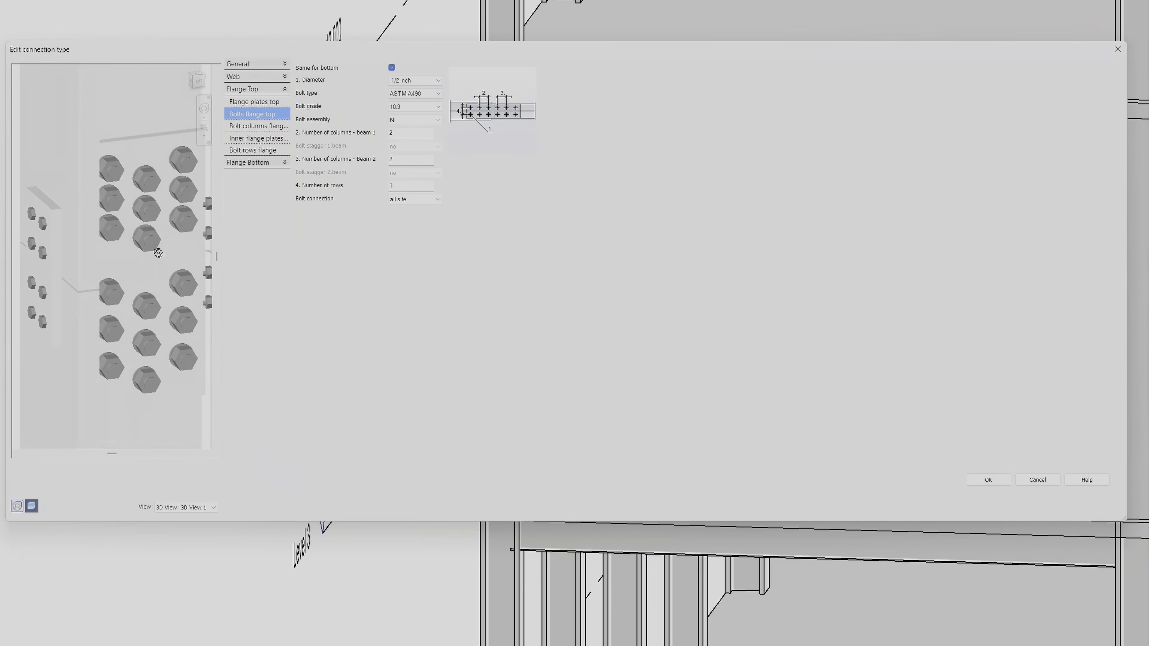
shift+middle_drag(158, 253, 31, 264)
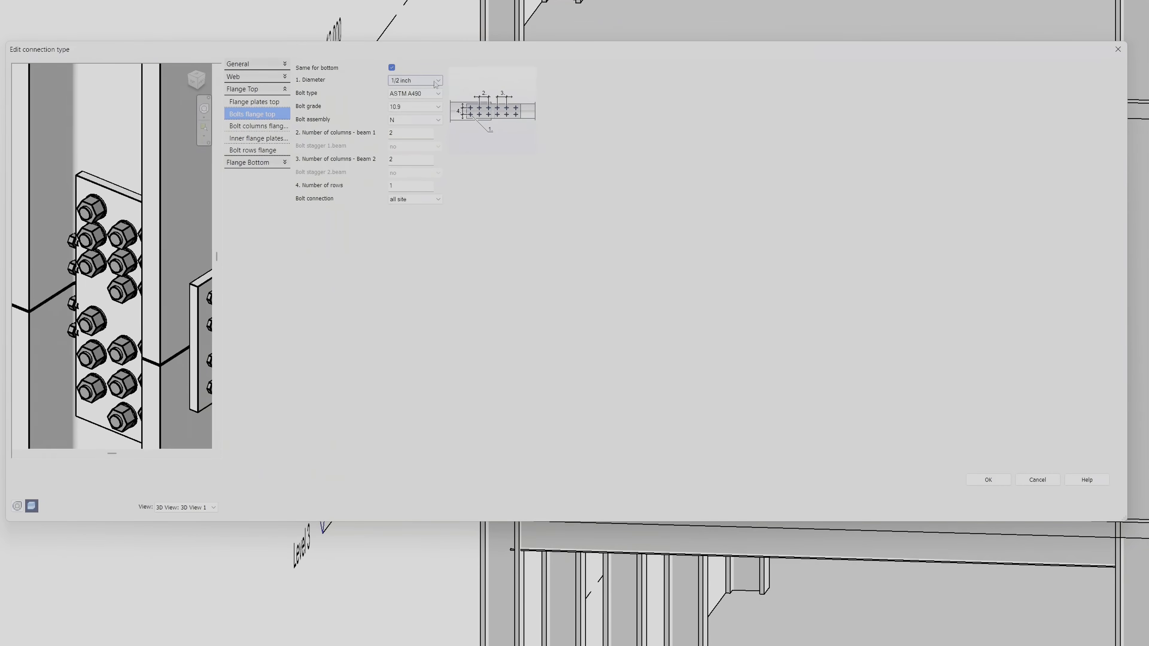
click(419, 80)
click(429, 135)
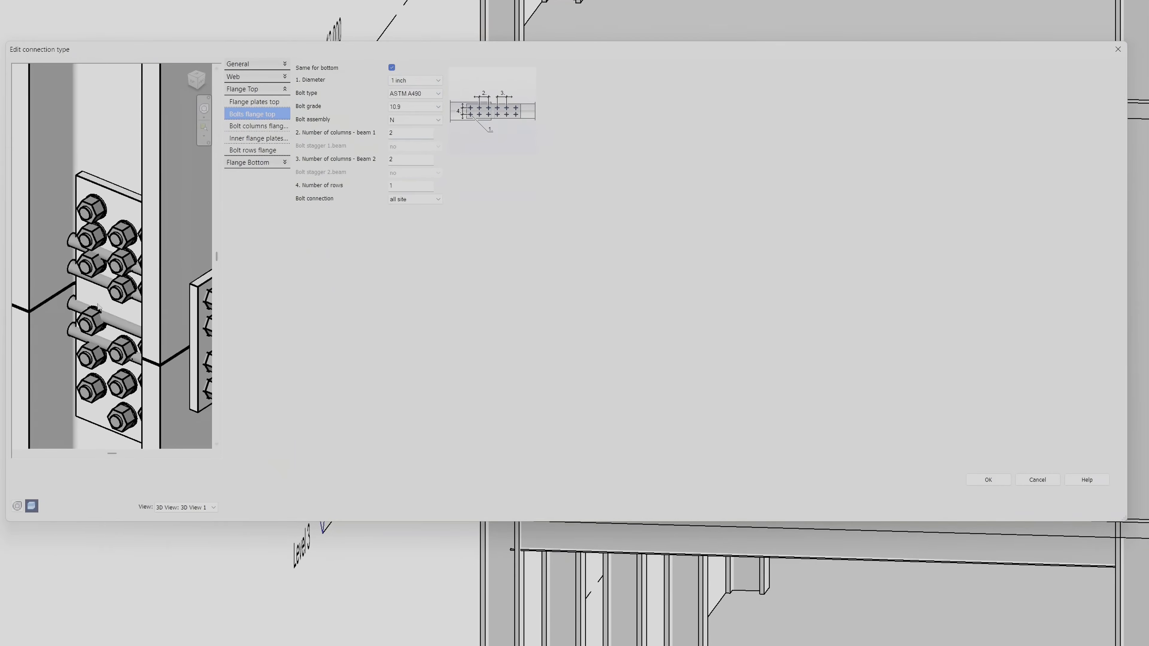
shift+middle_drag(120, 324, 195, 288)
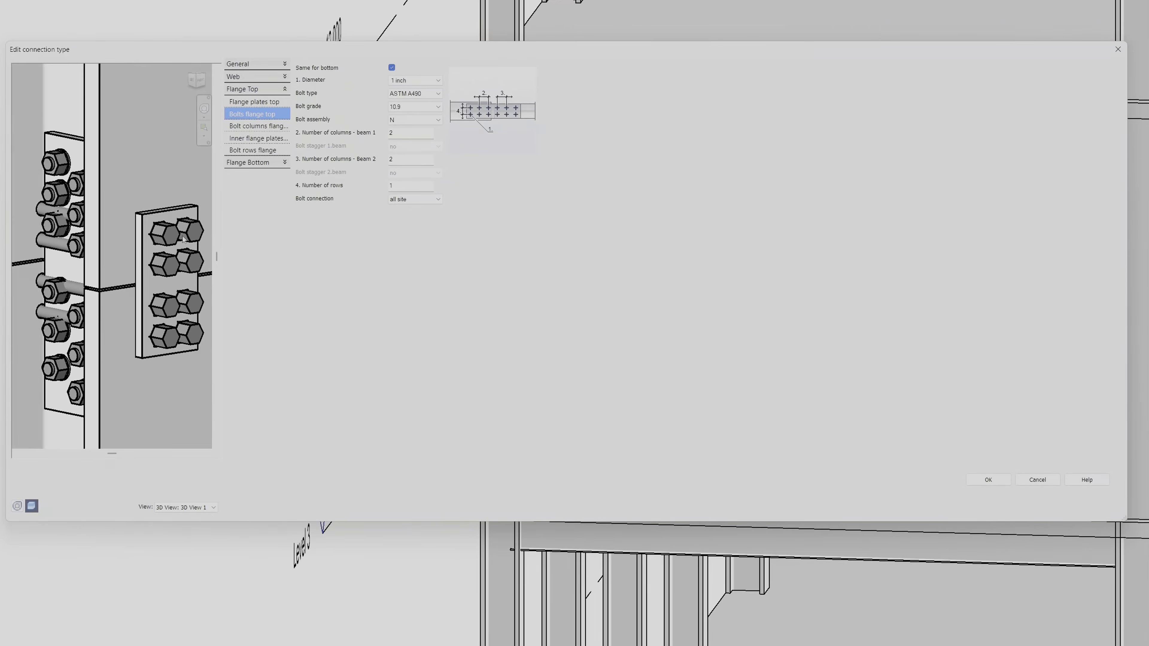
click(437, 120)
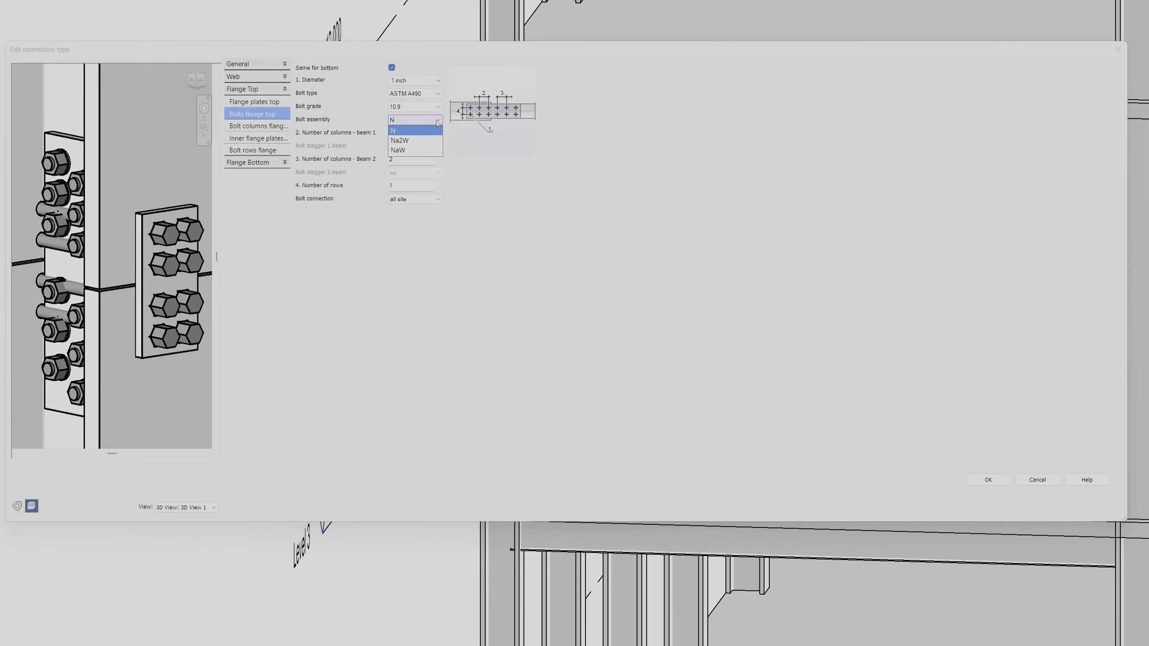
click(426, 142)
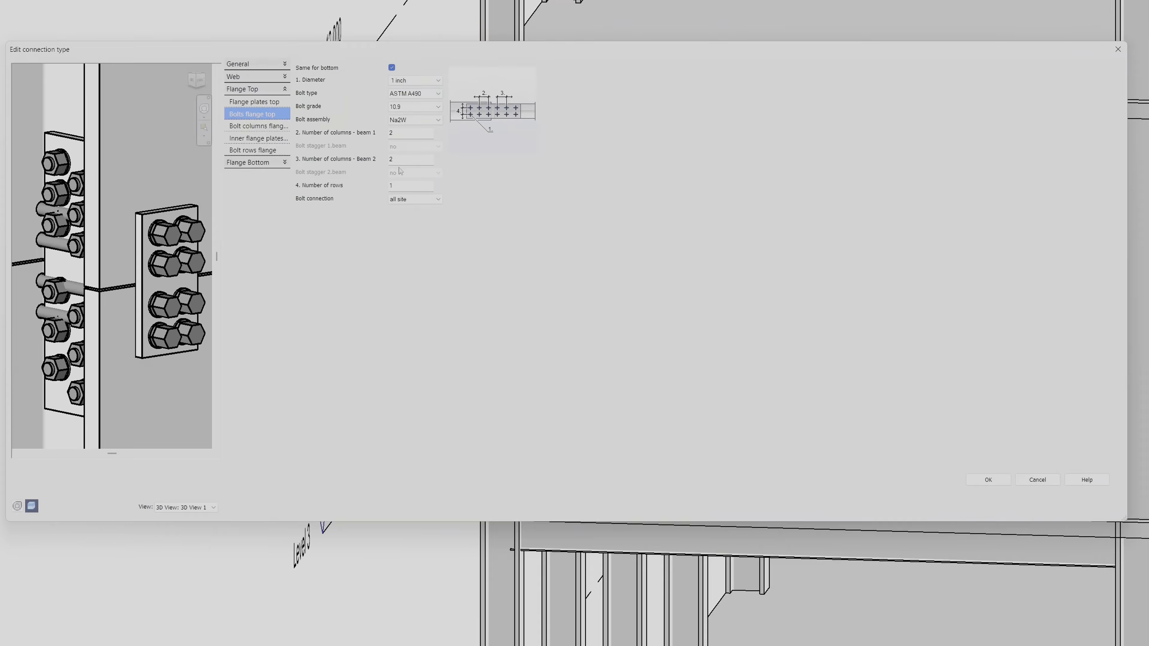
Step: Set the number of top flange bolt columns to 3 on both beam 1 and beam 2
click(411, 132)
text(3)
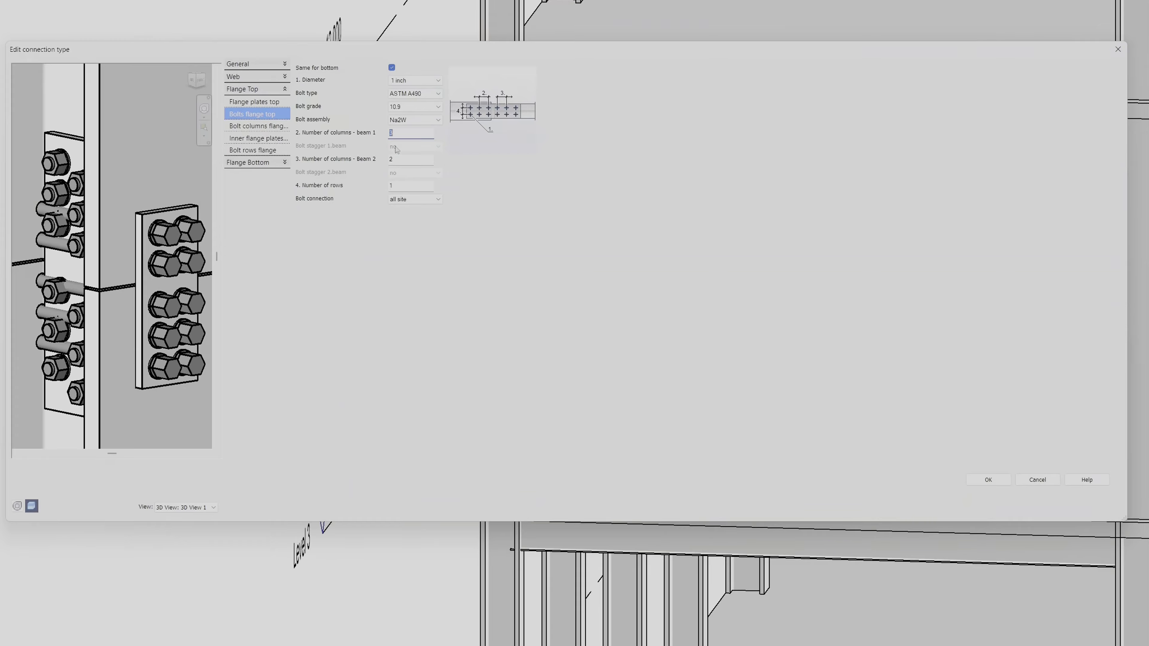
click(411, 137)
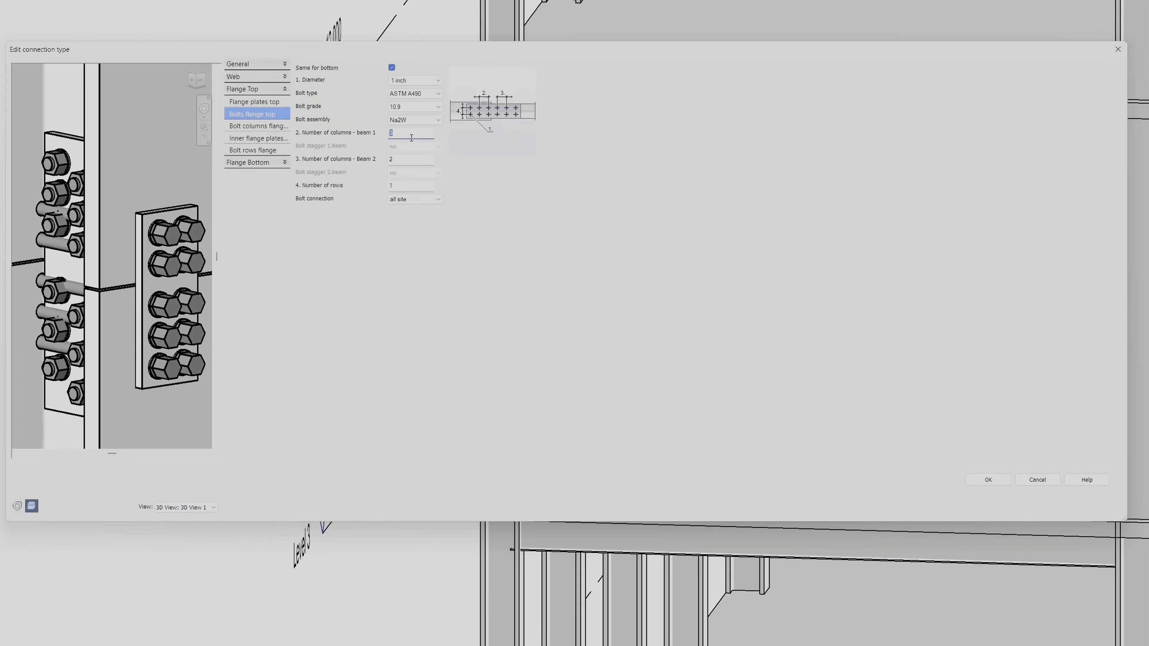
click(425, 157)
text(3)
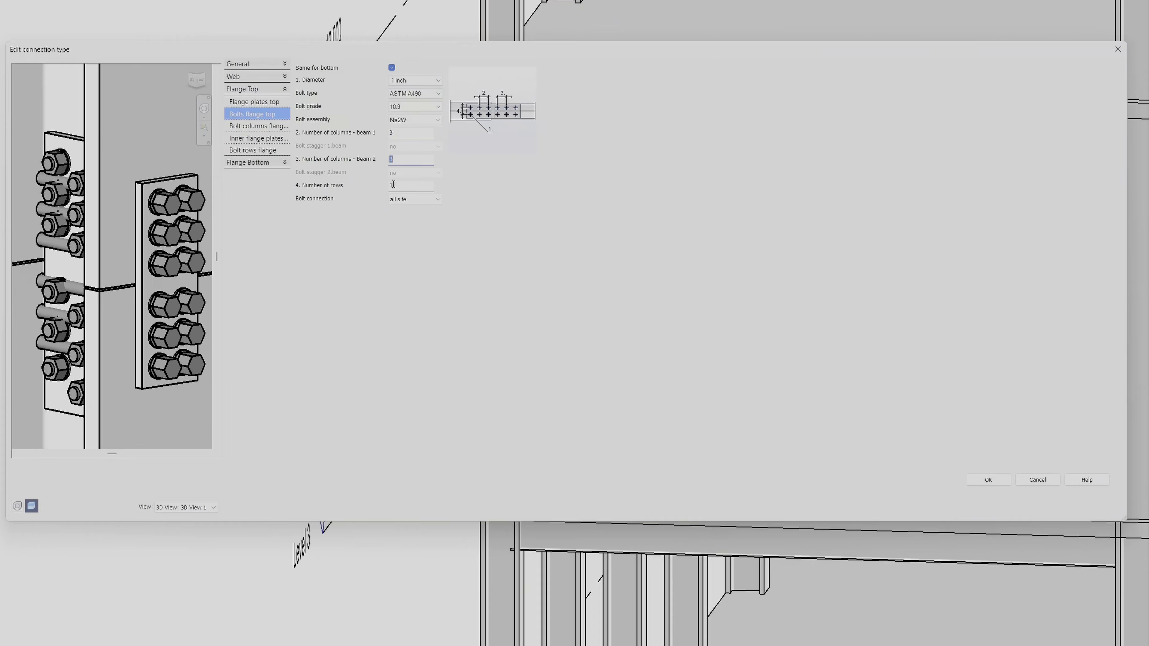
Step: Set the number of bolt rows on the top flange to 2
click(416, 187)
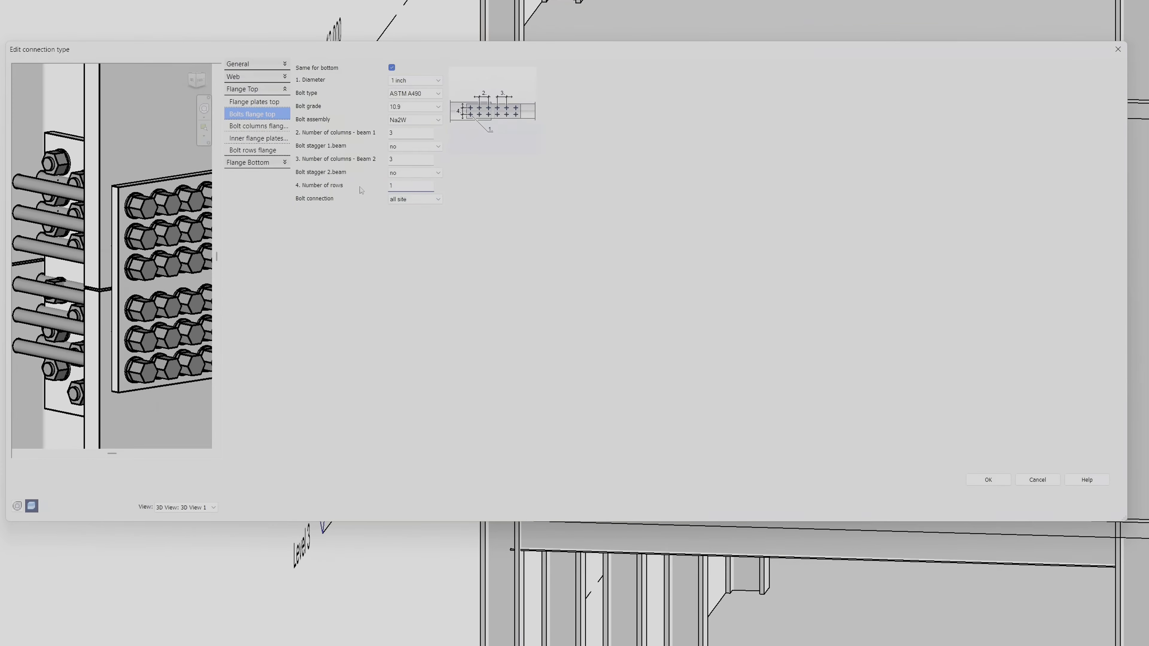
click(425, 191)
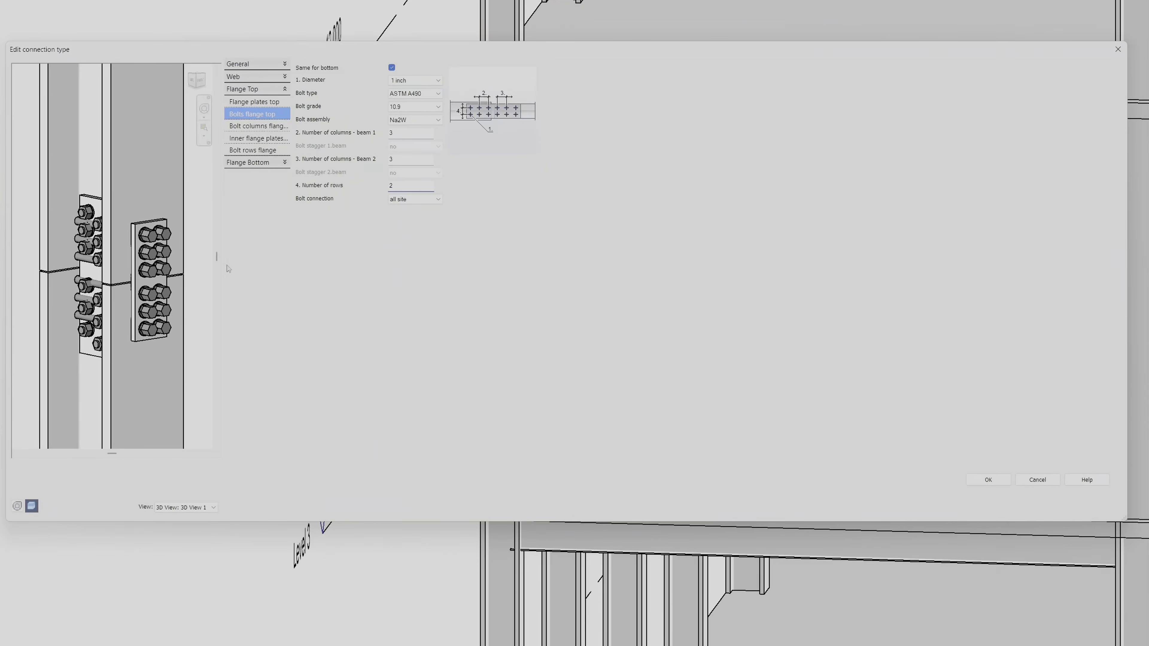
click(419, 185)
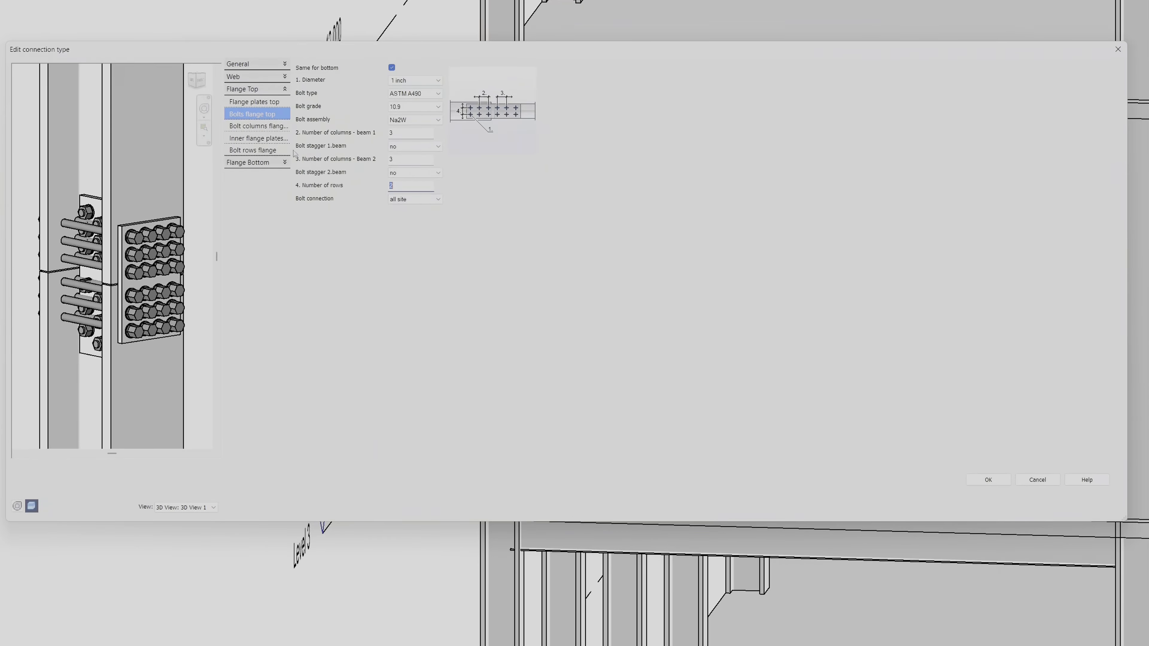
Step: With the preview in front elevation, set the flange bolt columns' four edge distances to 50 and both intermediate distances to 100
click(261, 126)
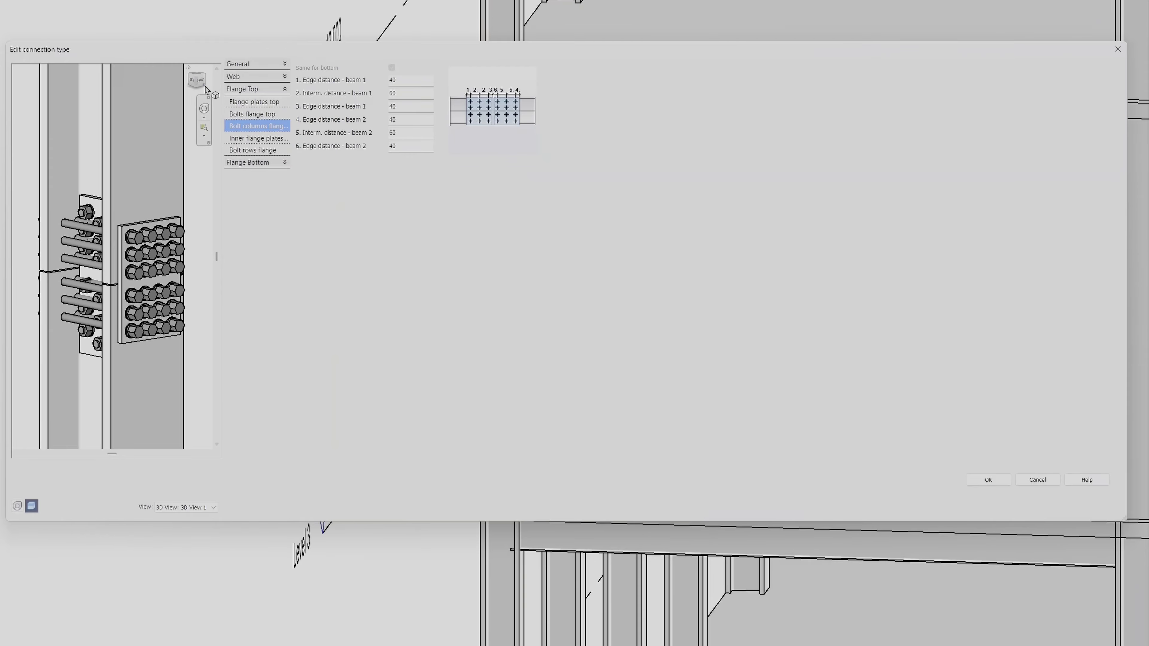
click(185, 507)
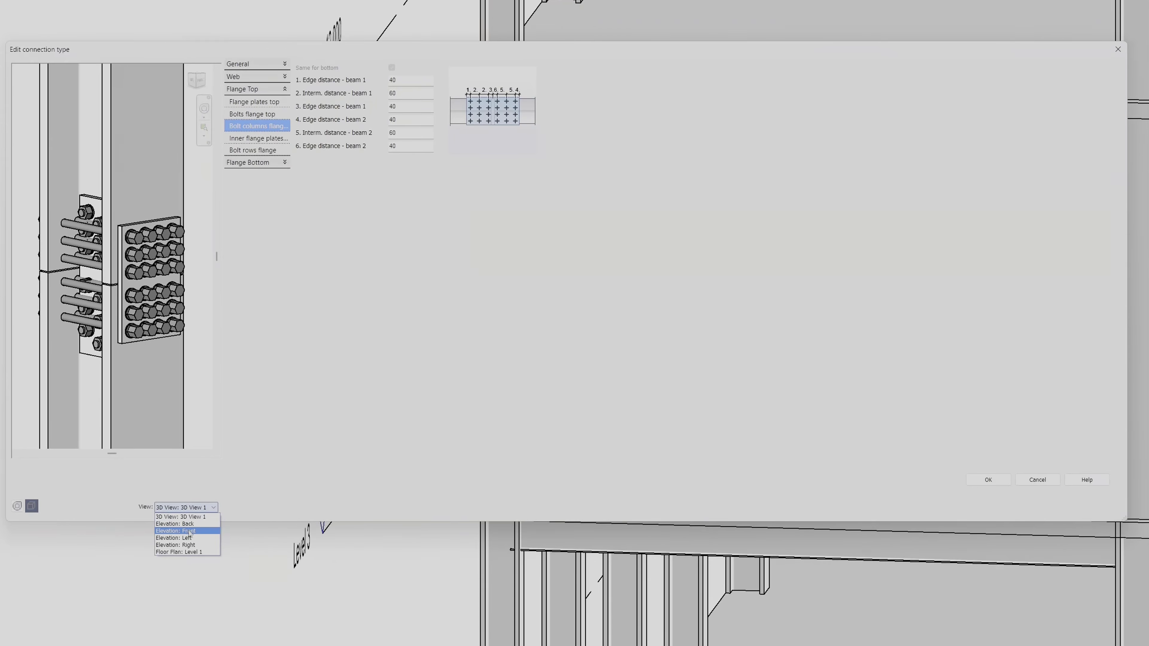
click(189, 531)
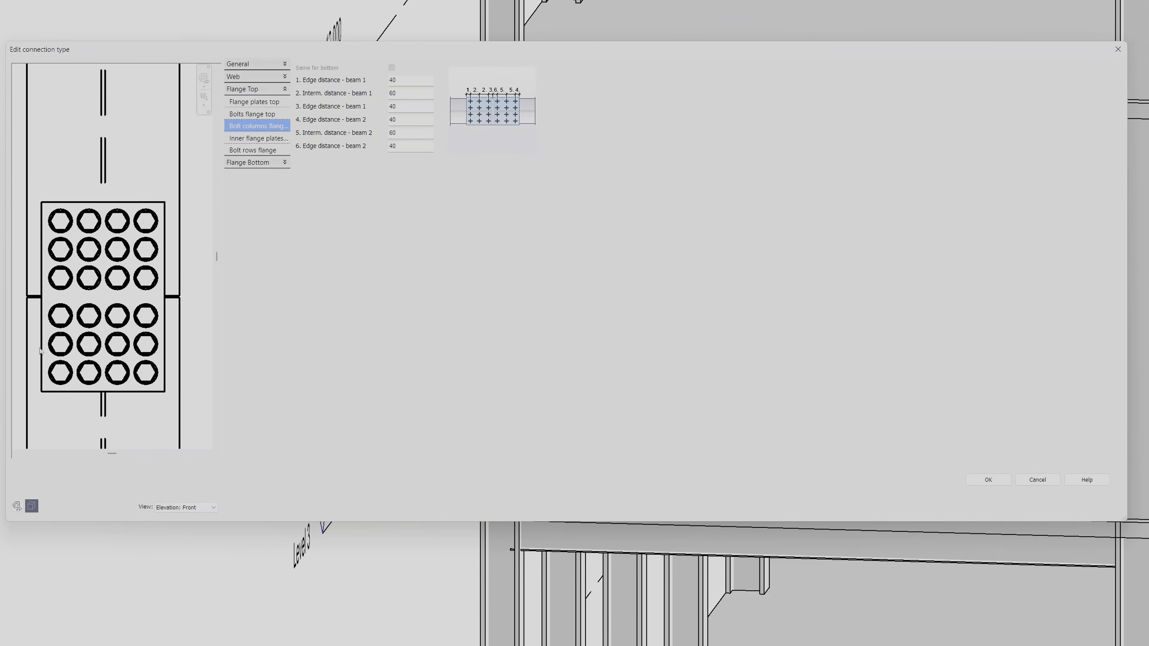
key(BackSpace)
key(BackSpace)
text(50)
key(Return)
drag(398, 147, 346, 148)
text(0)
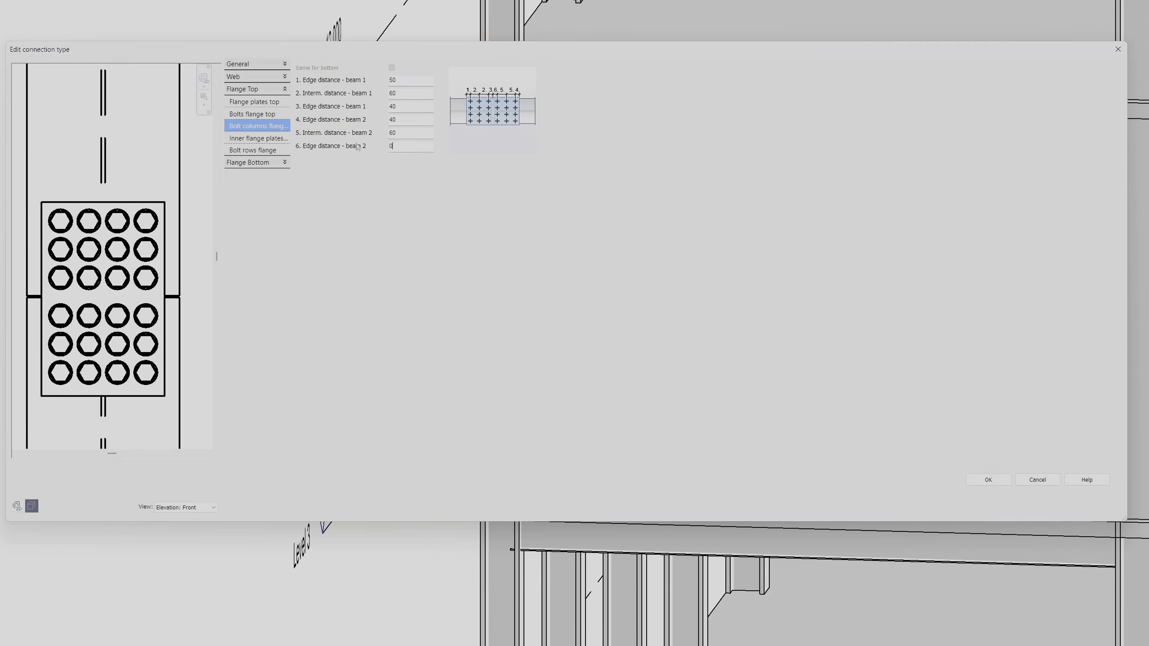
text(50)
key(Return)
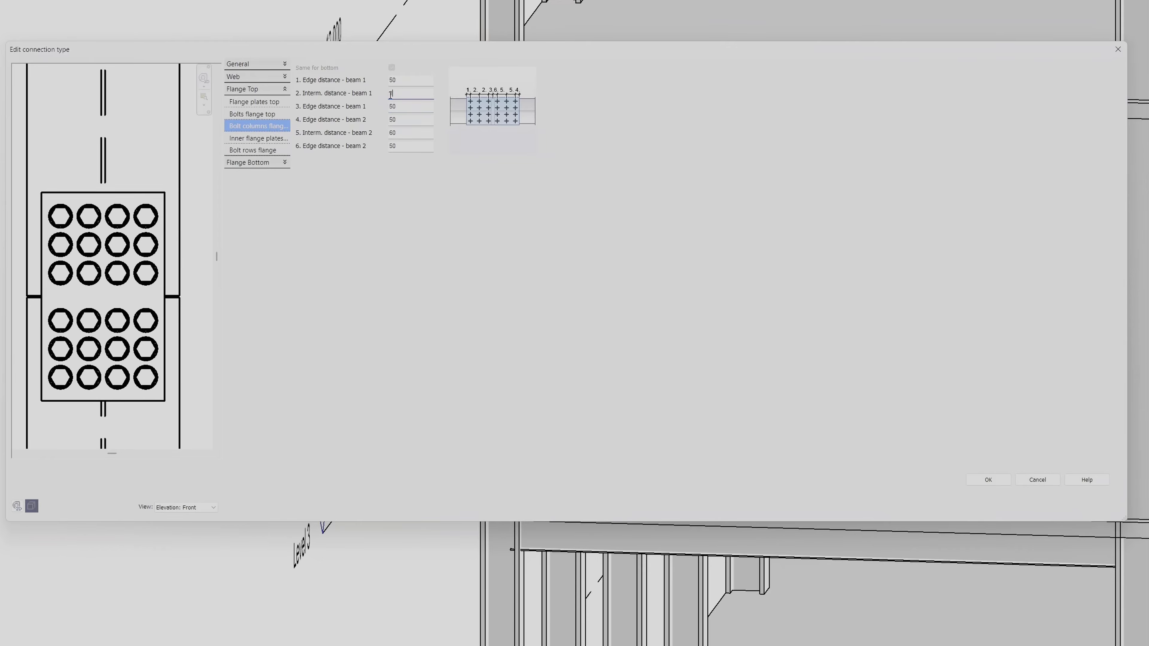
key(Down)
key(Down)
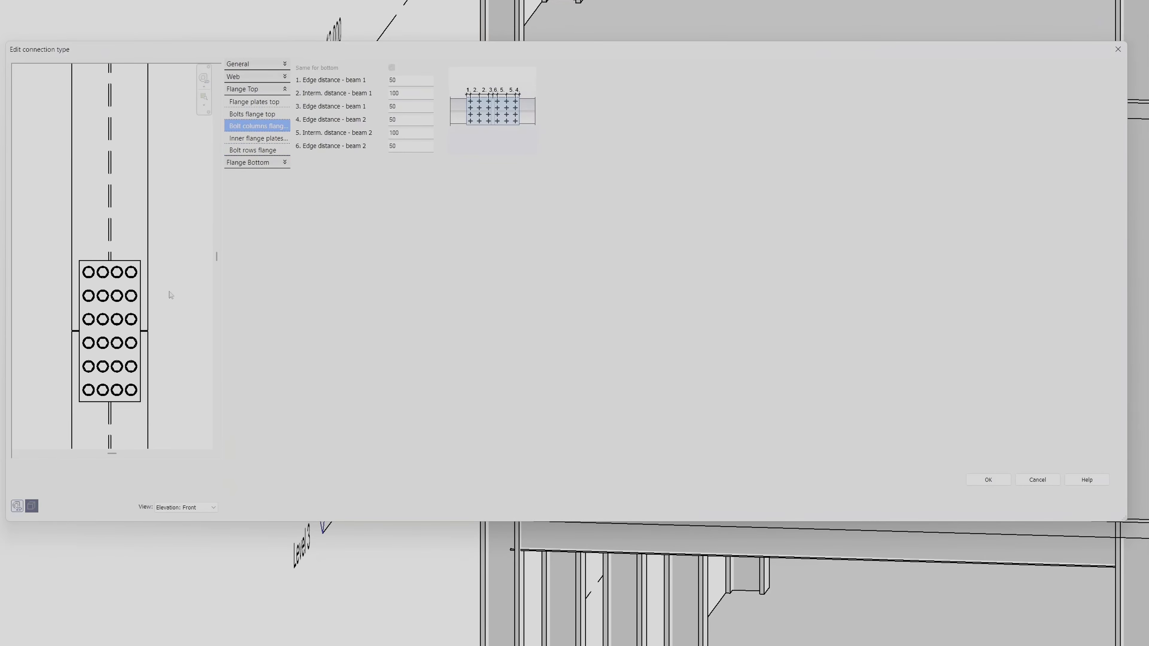
Step: Examine the flange bolt layout in the front elevation preview and in 3D View 1
scroll(146, 311, up, 4)
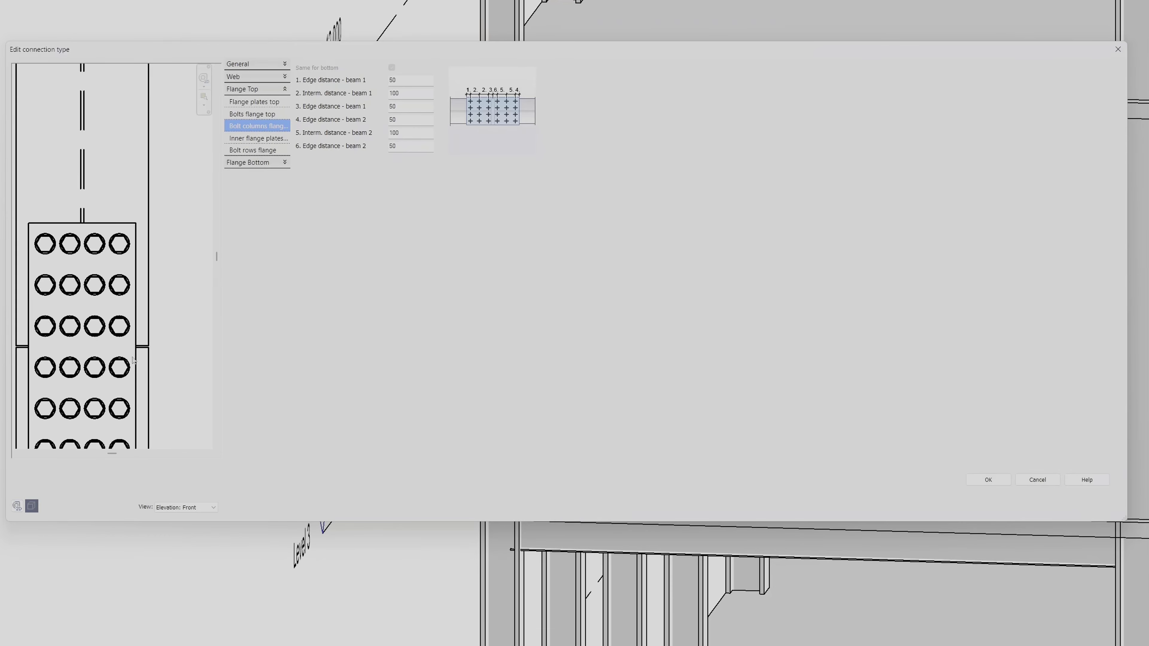
middle_drag(68, 315, 118, 258)
scroll(142, 201, up, 1)
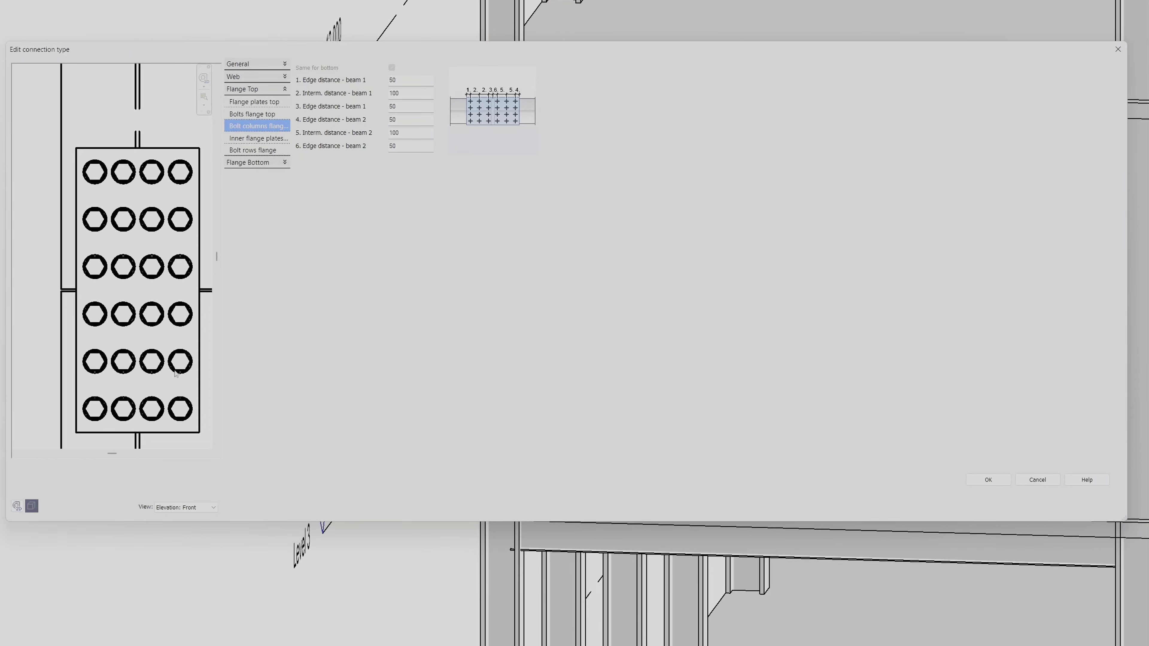
middle_drag(178, 373, 138, 344)
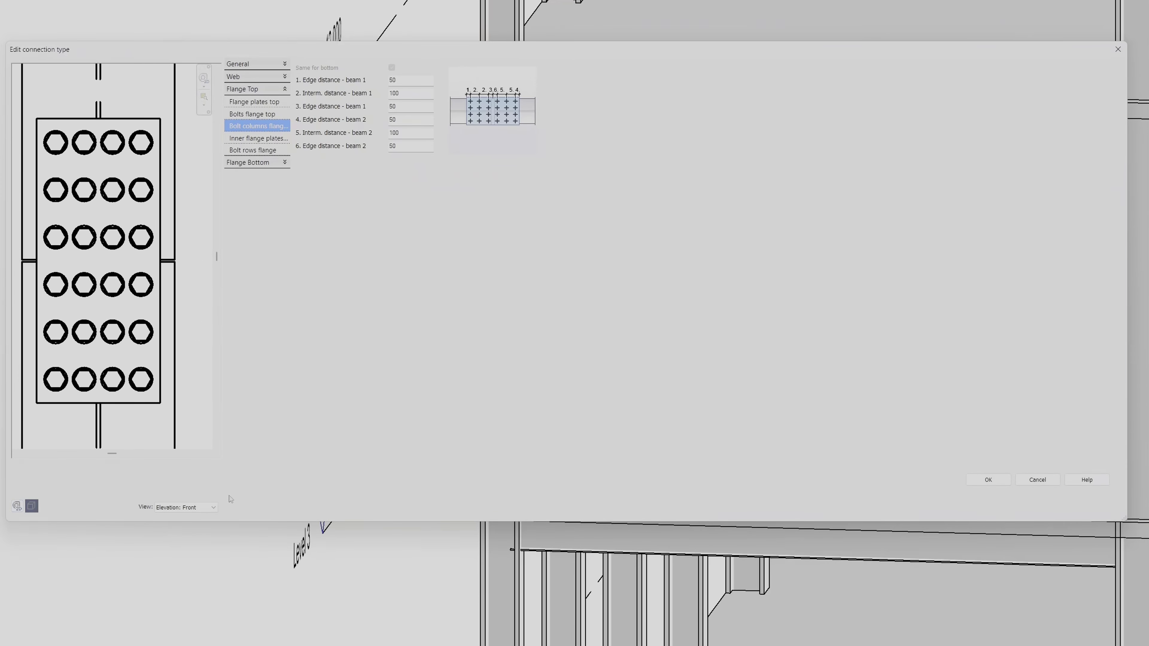
click(206, 506)
click(195, 520)
scroll(77, 225, up, 5)
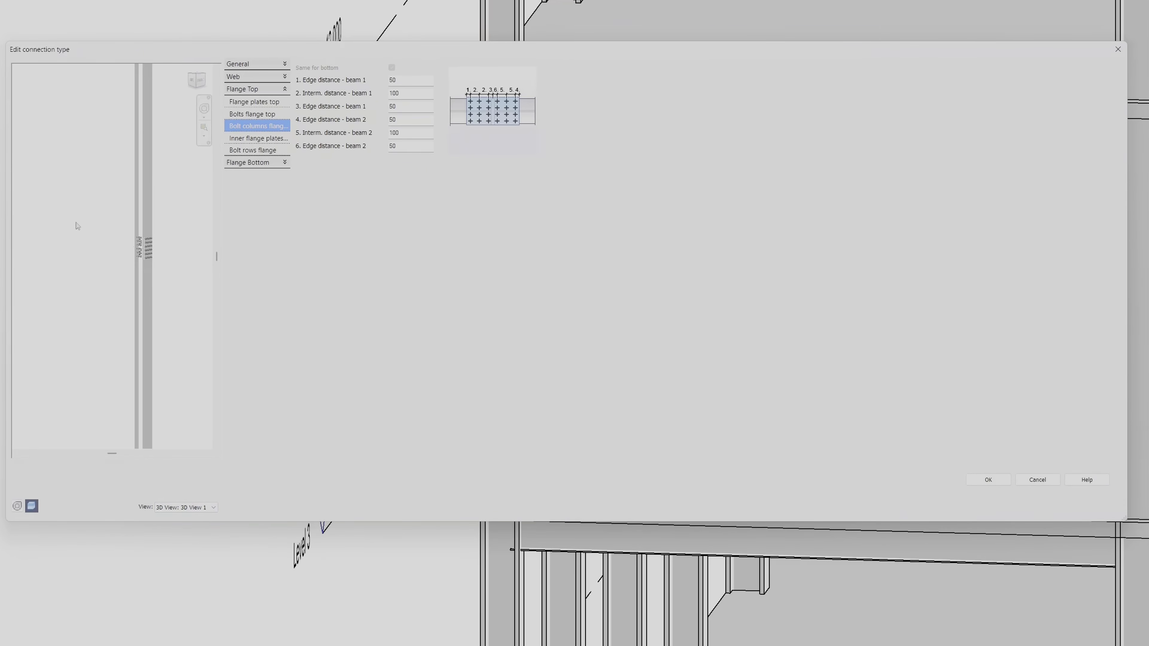
shift+middle_drag(145, 244, 171, 178)
scroll(186, 258, up, 4)
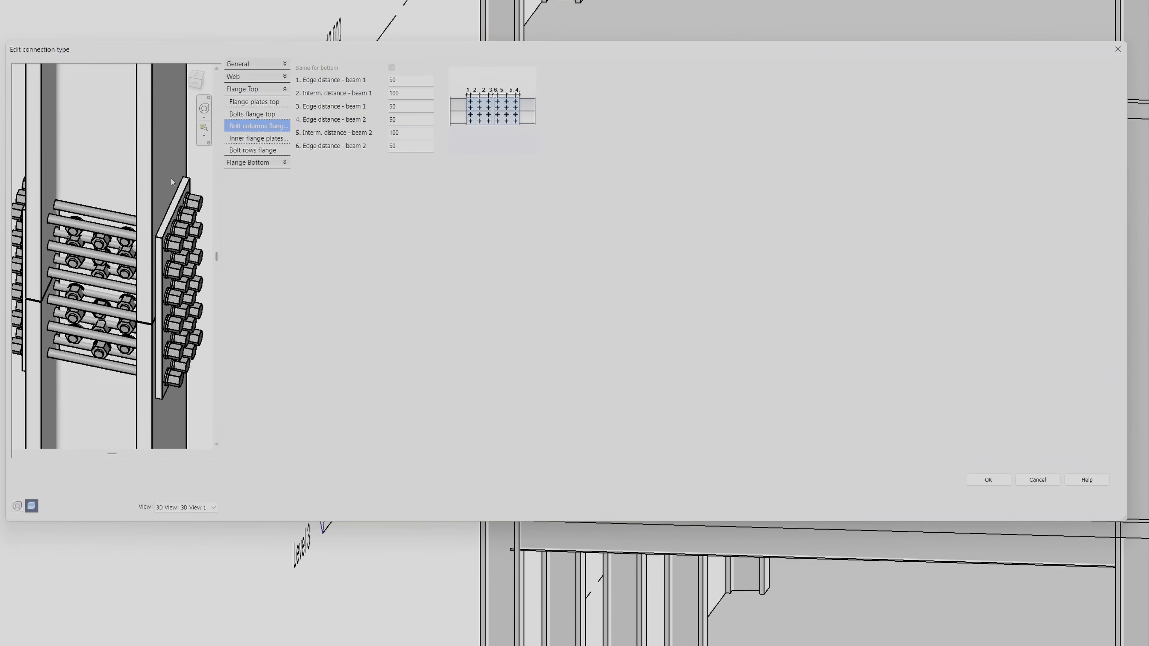
Step: Set all four edge distances of the flange bolt columns on beam 1 and beam 2 to 75
click(422, 79)
key(Return)
click(407, 144)
text(72)
key(Return)
mouse_move(118, 282)
shift+middle_down()
mouse_move(72, 274)
mouse_move(131, 276)
shift+middle_up()
double_click(409, 107)
text(75)
key(Return)
double_click(414, 120)
text(75)
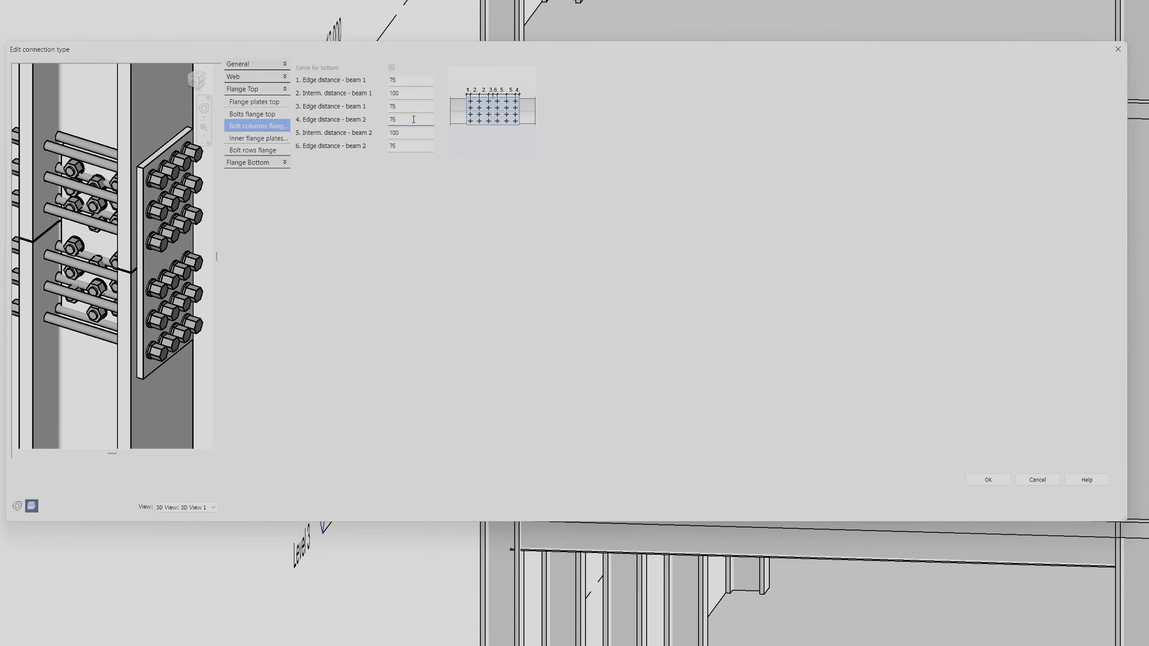
Step: Set the gauge distance of the flange bolt rows to 100
click(271, 151)
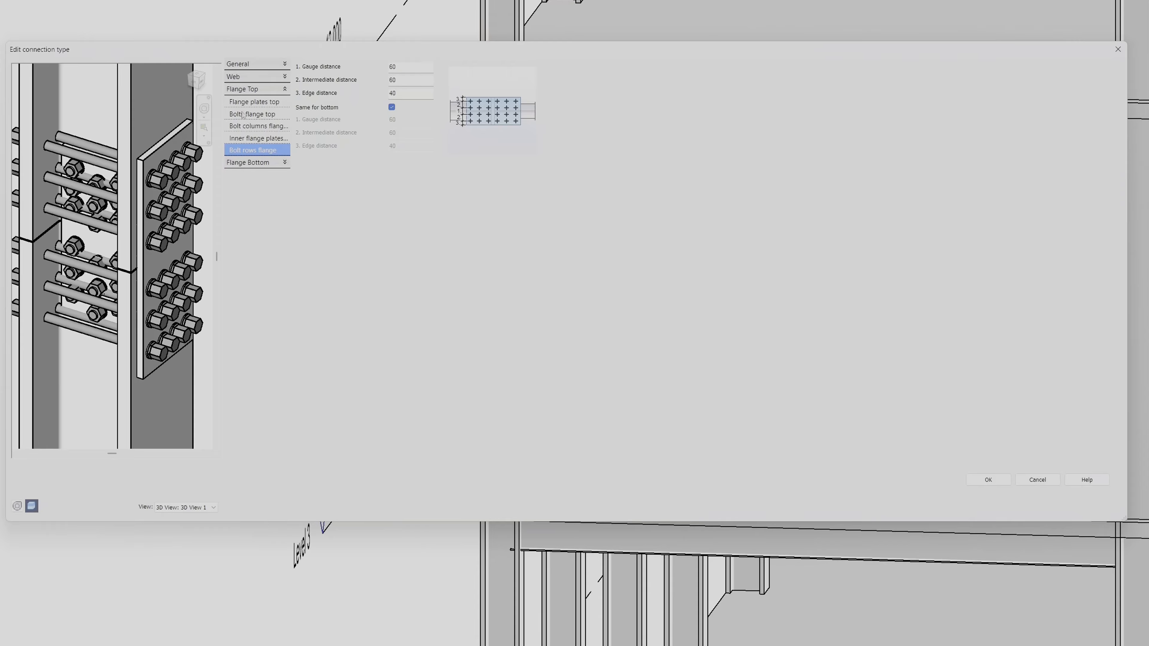
click(202, 82)
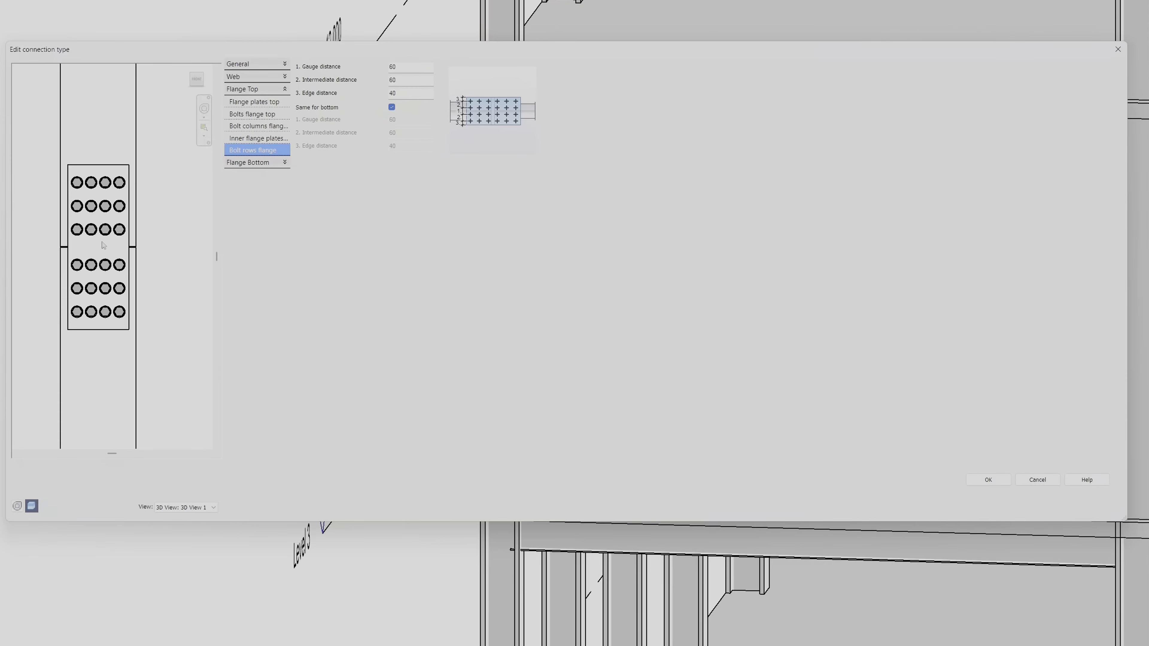
scroll(103, 245, up, 2)
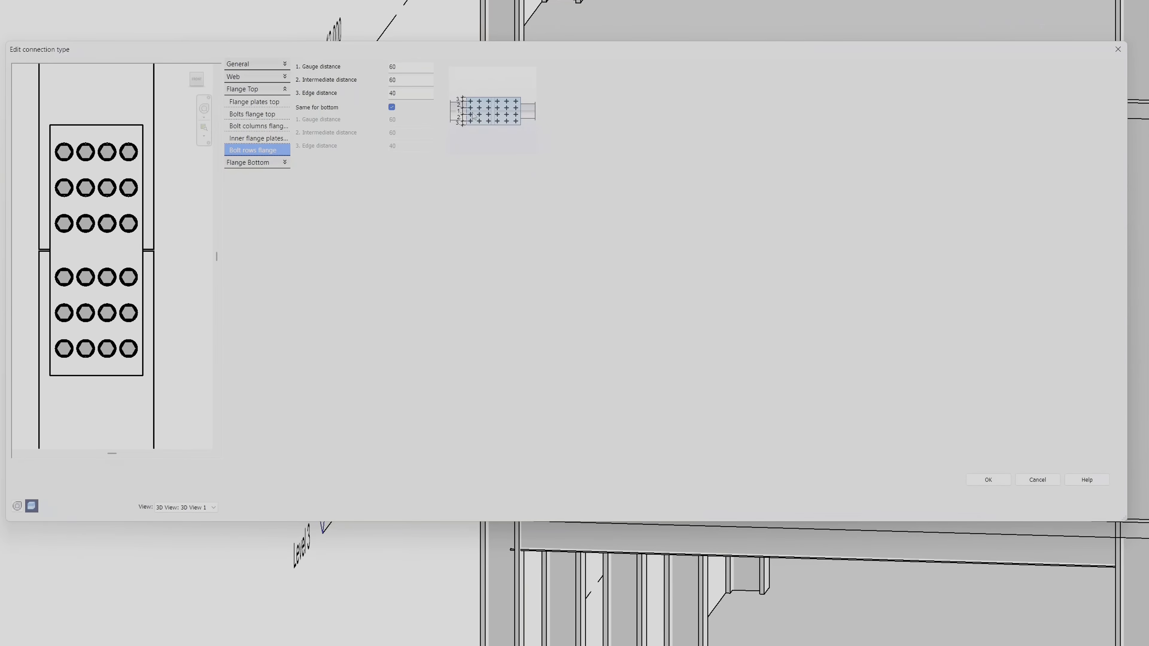
drag(409, 68, 327, 74)
text(100)
key(Return)
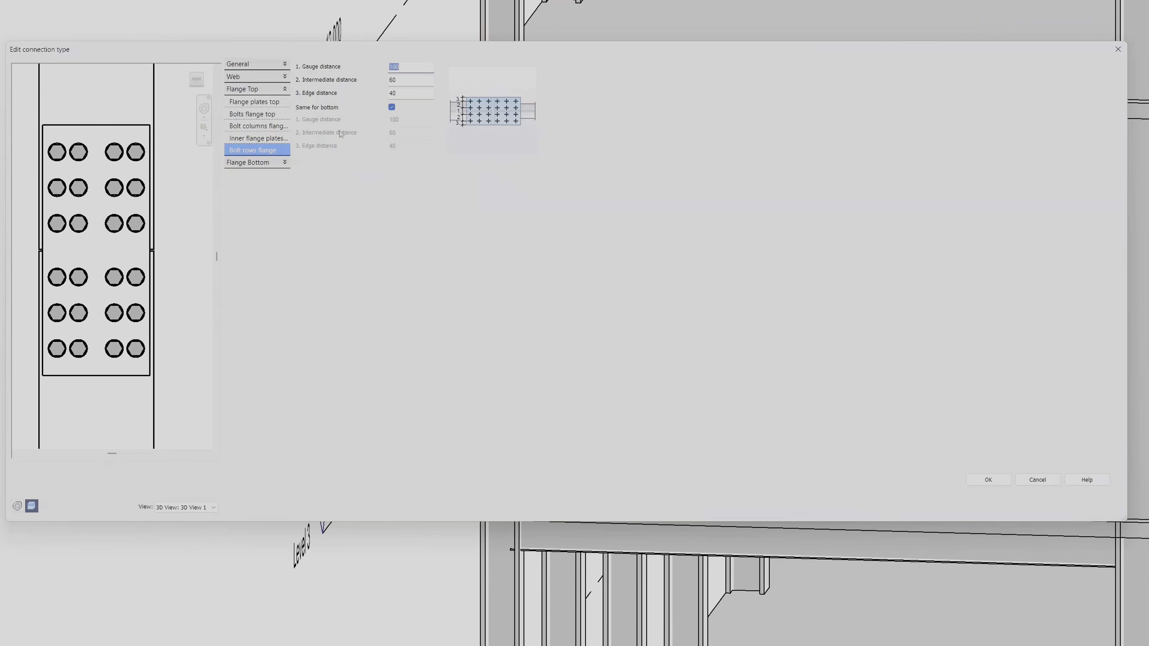
Step: Reduce the number of bolt rows on the top flange to 1
shift+middle_drag(72, 307, 54, 228)
scroll(54, 228, up, 5)
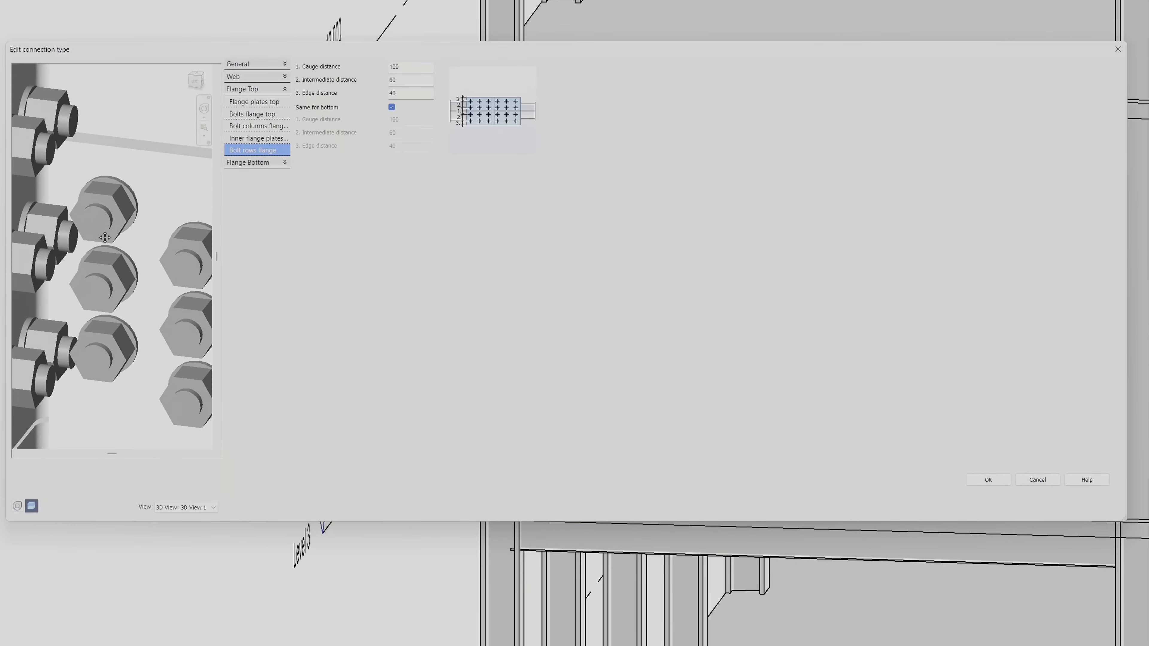
shift+middle_drag(164, 223, 168, 174)
click(276, 124)
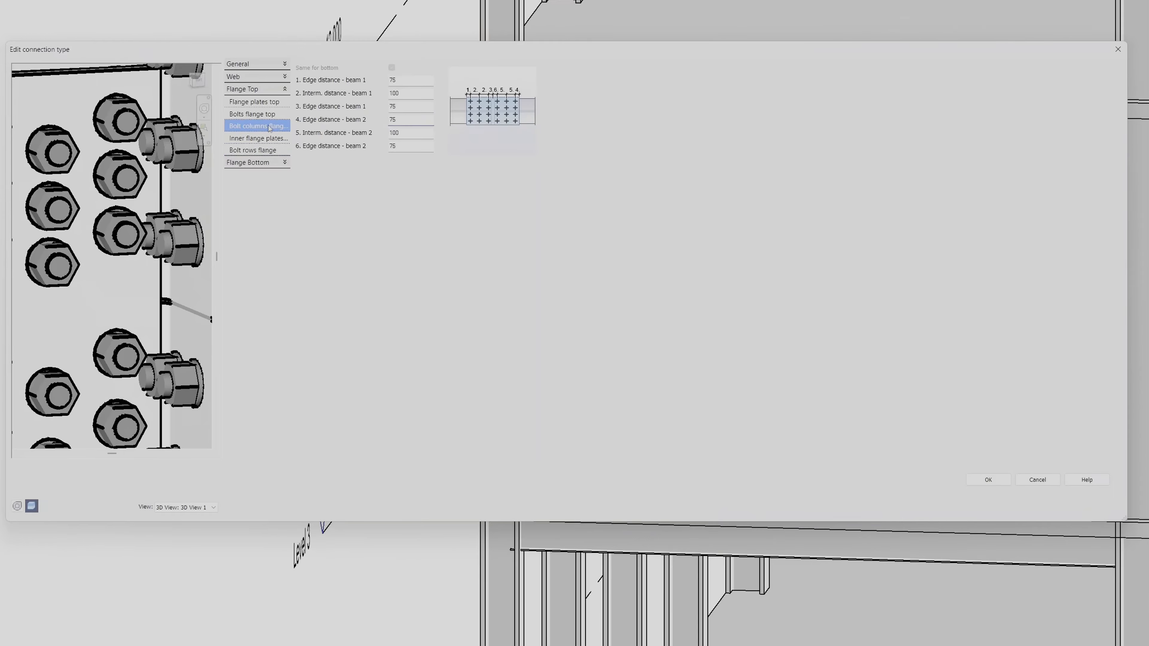
click(277, 114)
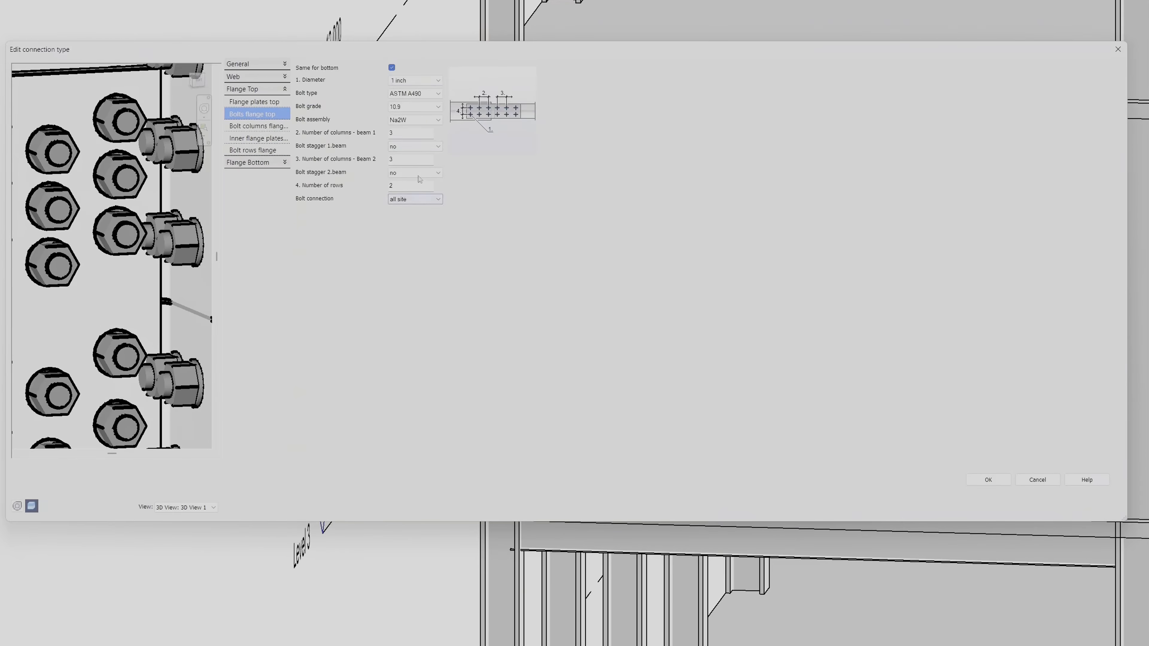
double_click(413, 186)
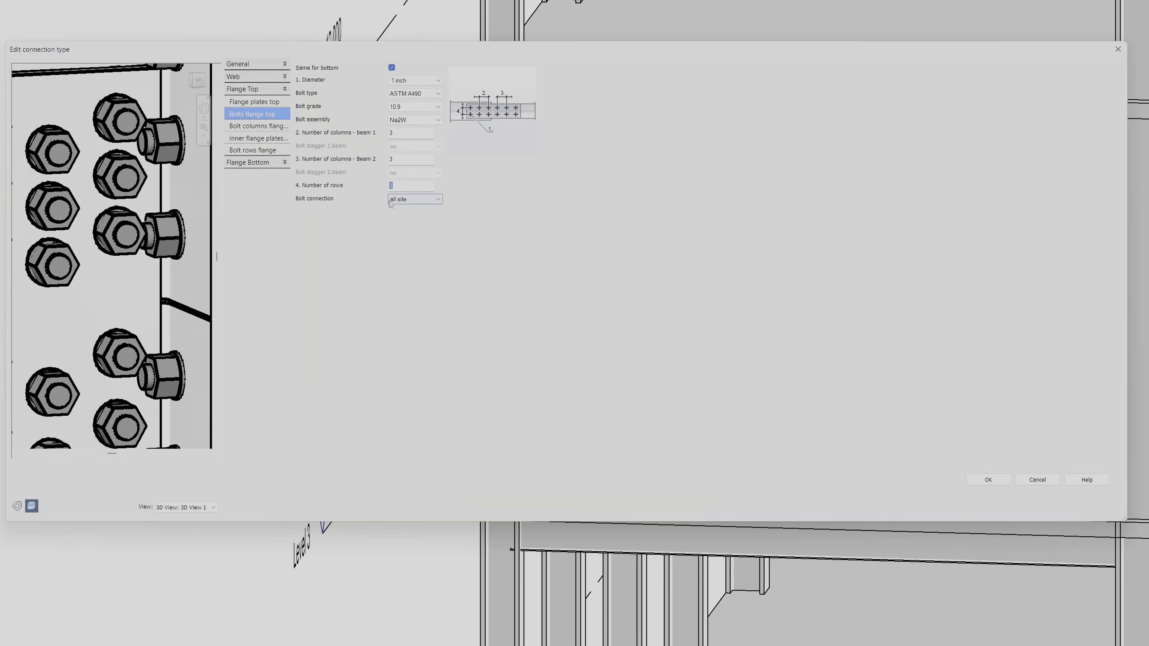
Step: Set the gauge distance of the flange bolt rows to 200 and inspect the spacing on both flange plates
click(271, 150)
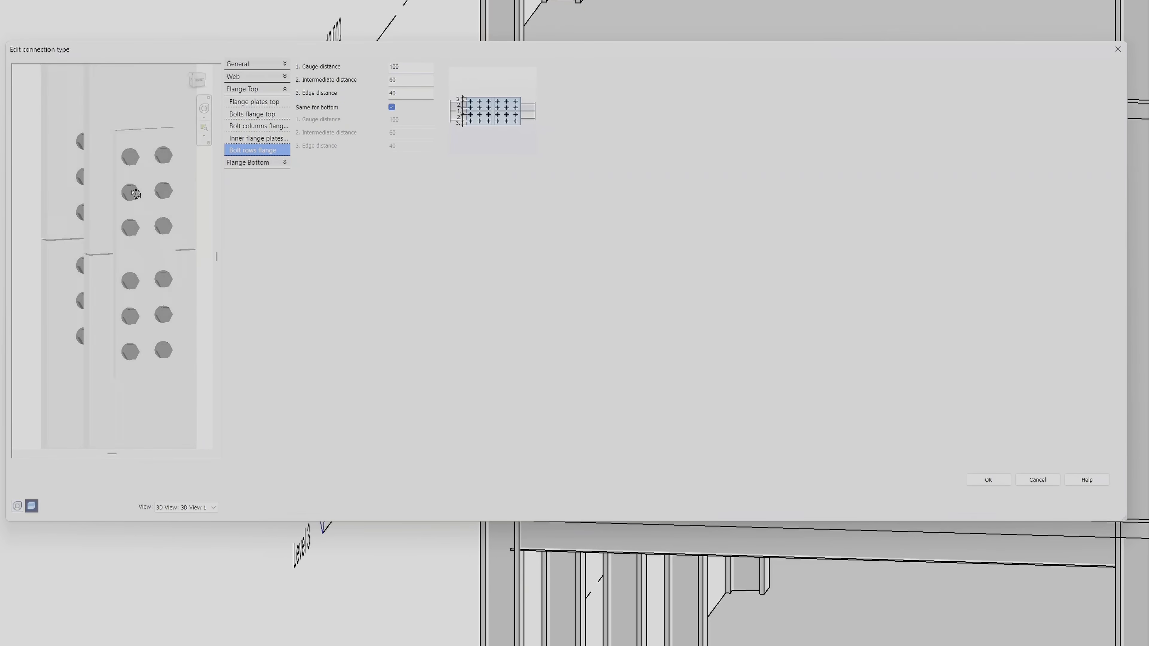
double_click(395, 66)
text(200)
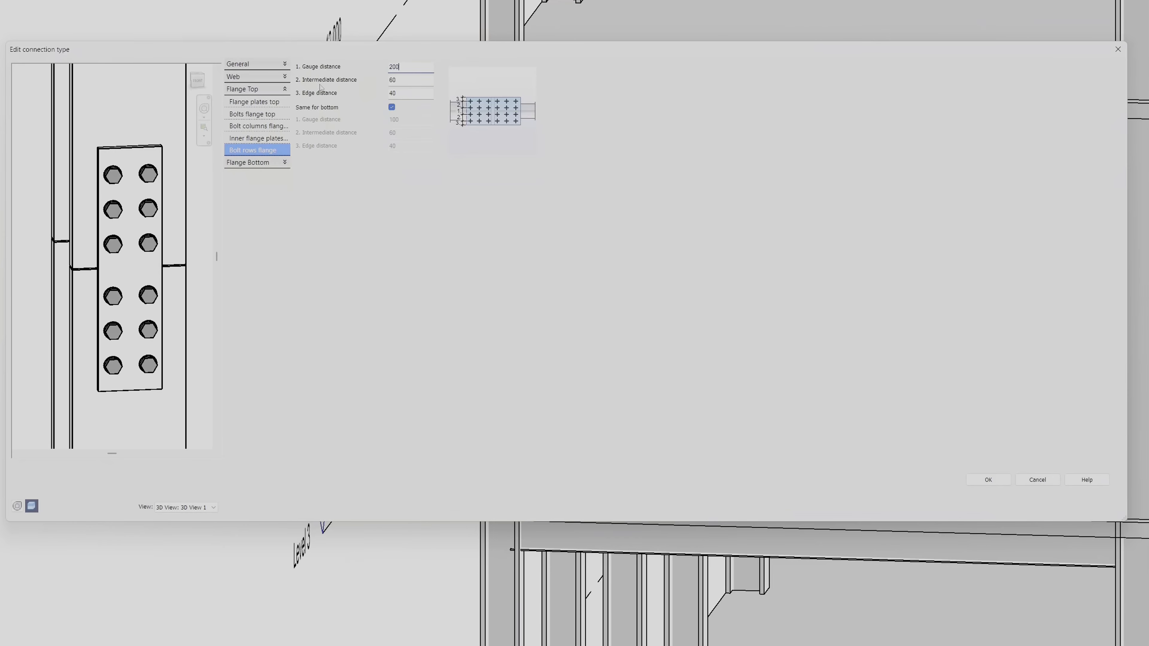
shift+middle_drag(152, 261, 235, 271)
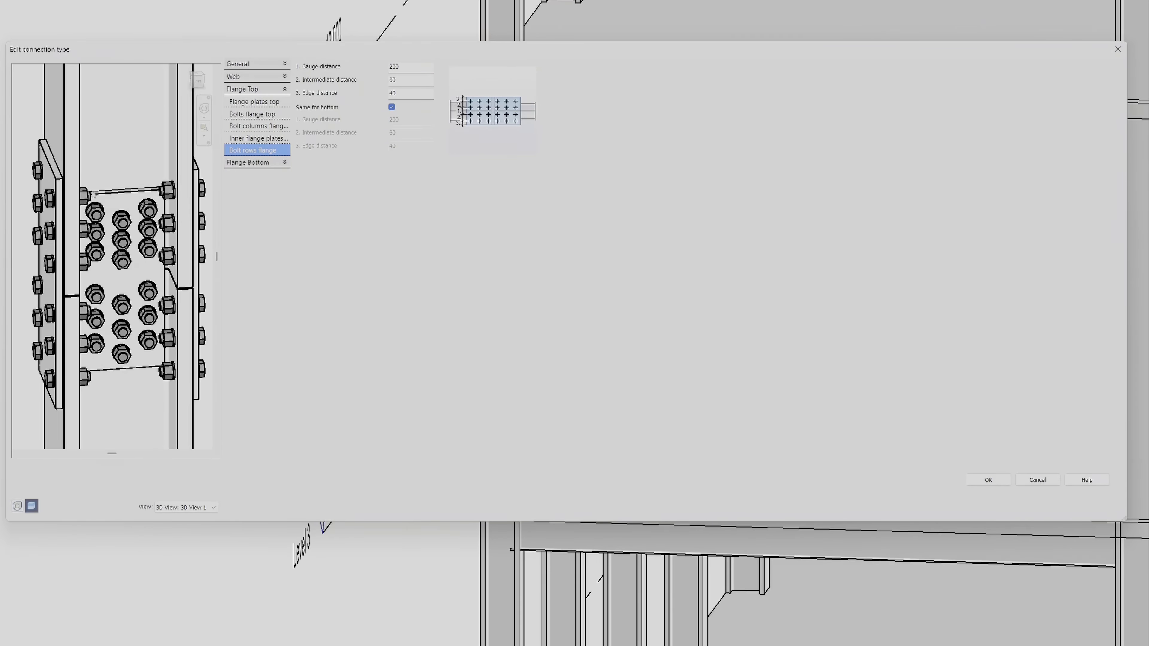
shift+middle_drag(136, 181, 269, 188)
scroll(83, 162, up, 4)
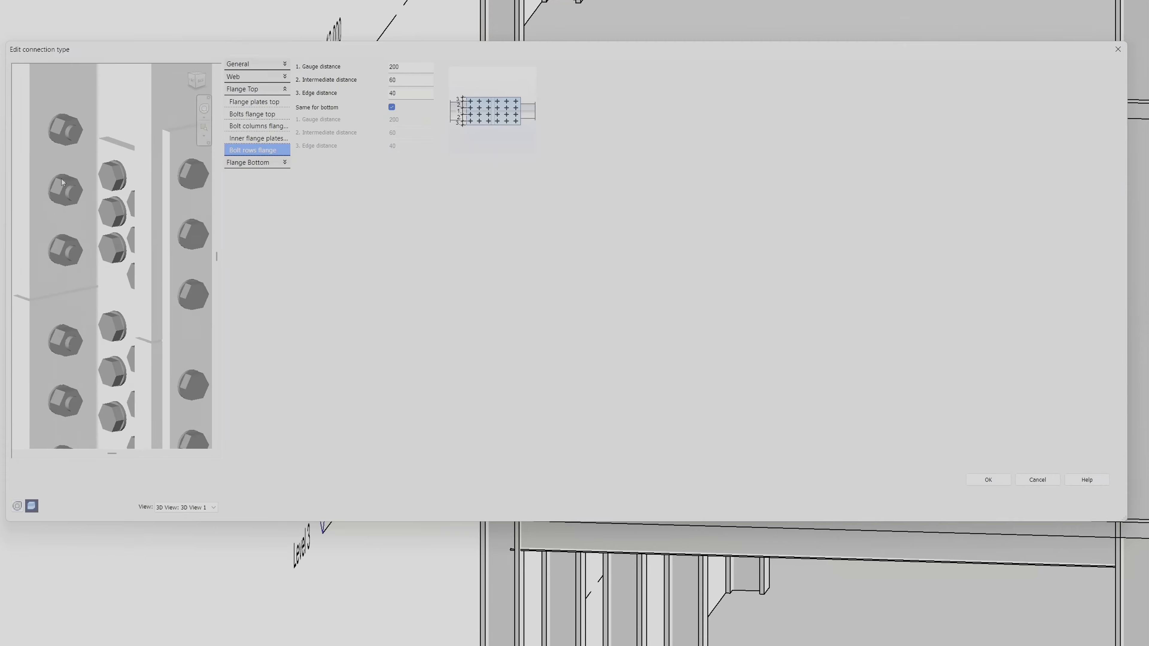
scroll(83, 178, down, 3)
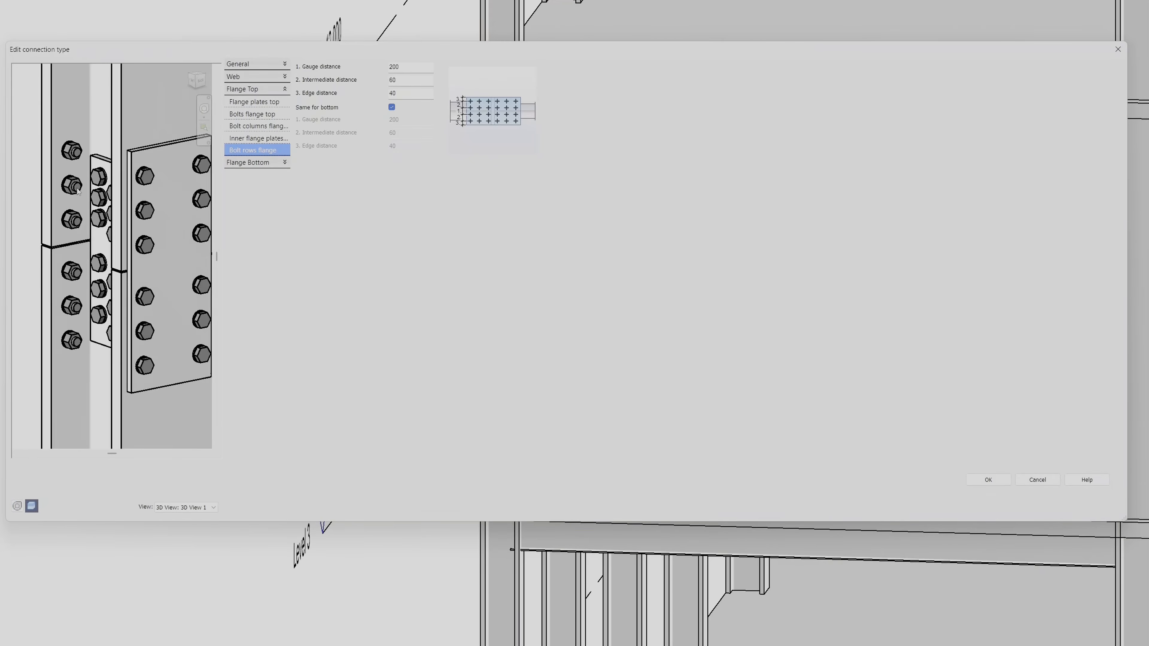
shift+middle_drag(104, 349, 362, 205)
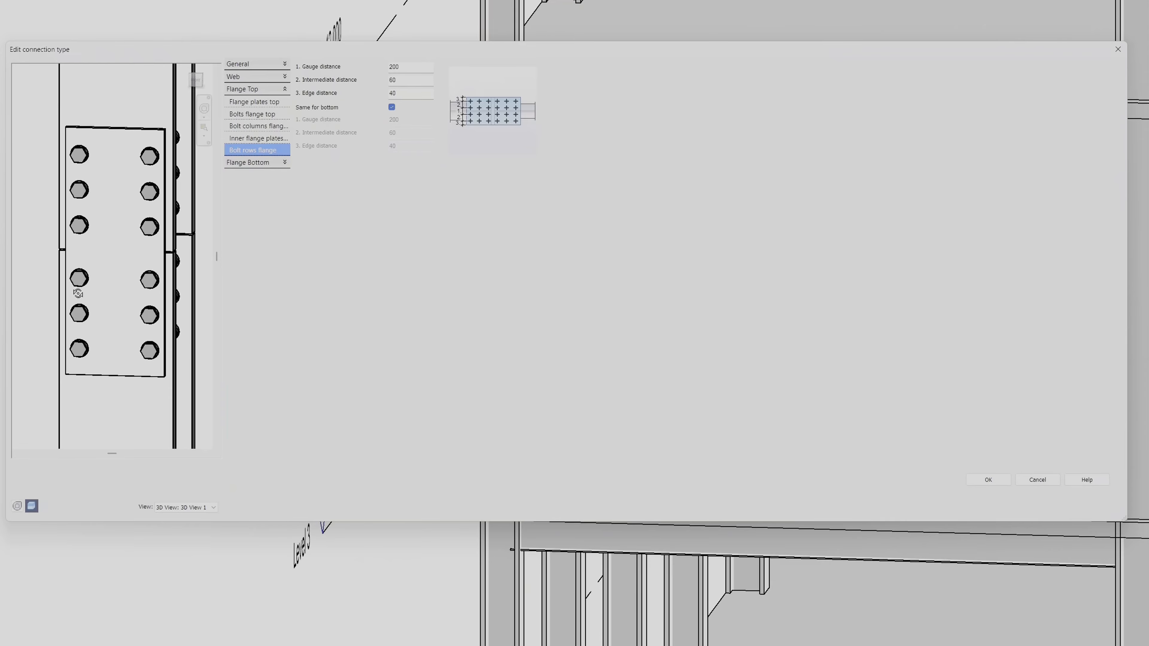
shift+middle_drag(74, 292, 231, 316)
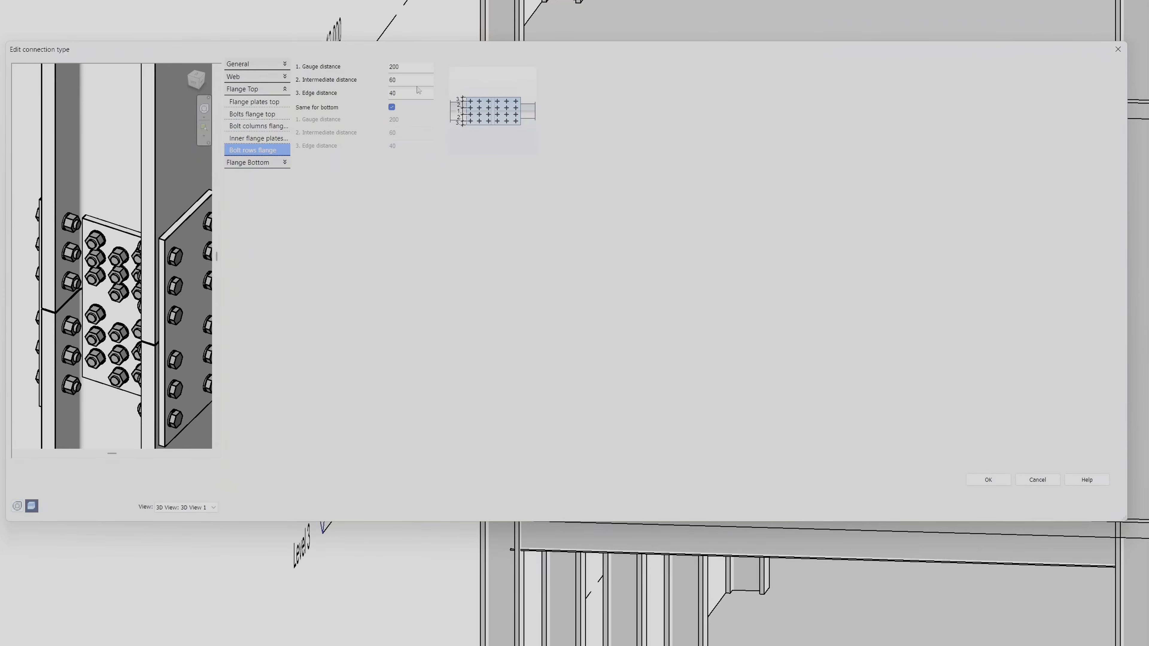
Step: Set the edge distance of the flange bolt rows to 75
drag(400, 80, 390, 80)
shift+middle_drag(176, 272, 43, 270)
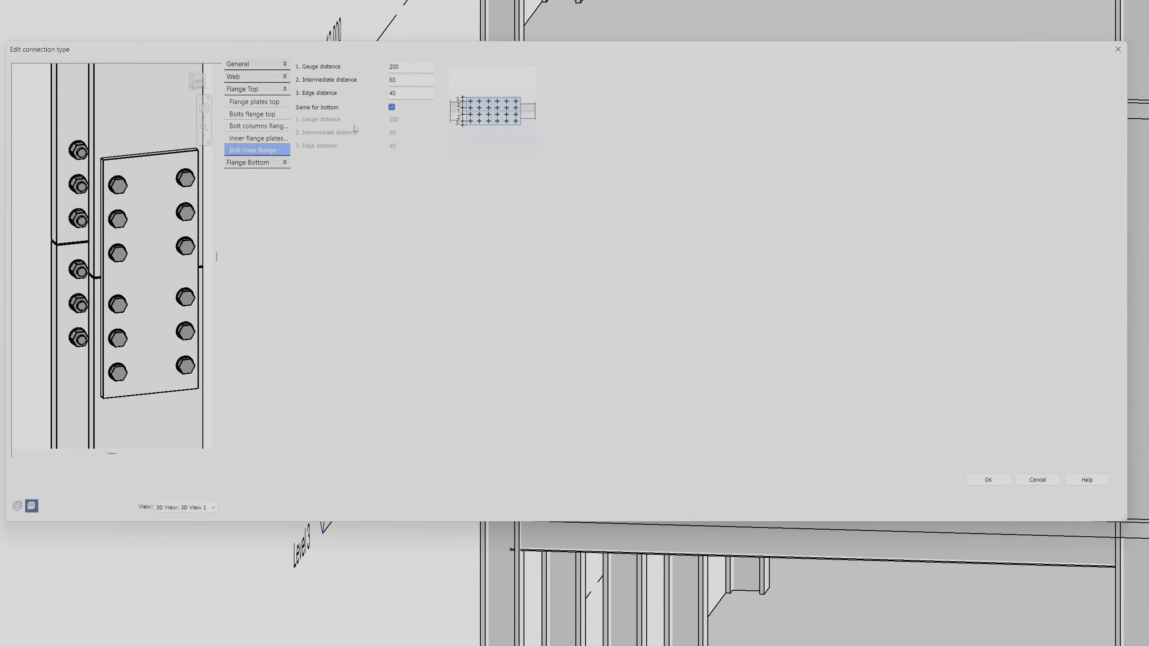
click(406, 80)
drag(424, 92, 387, 113)
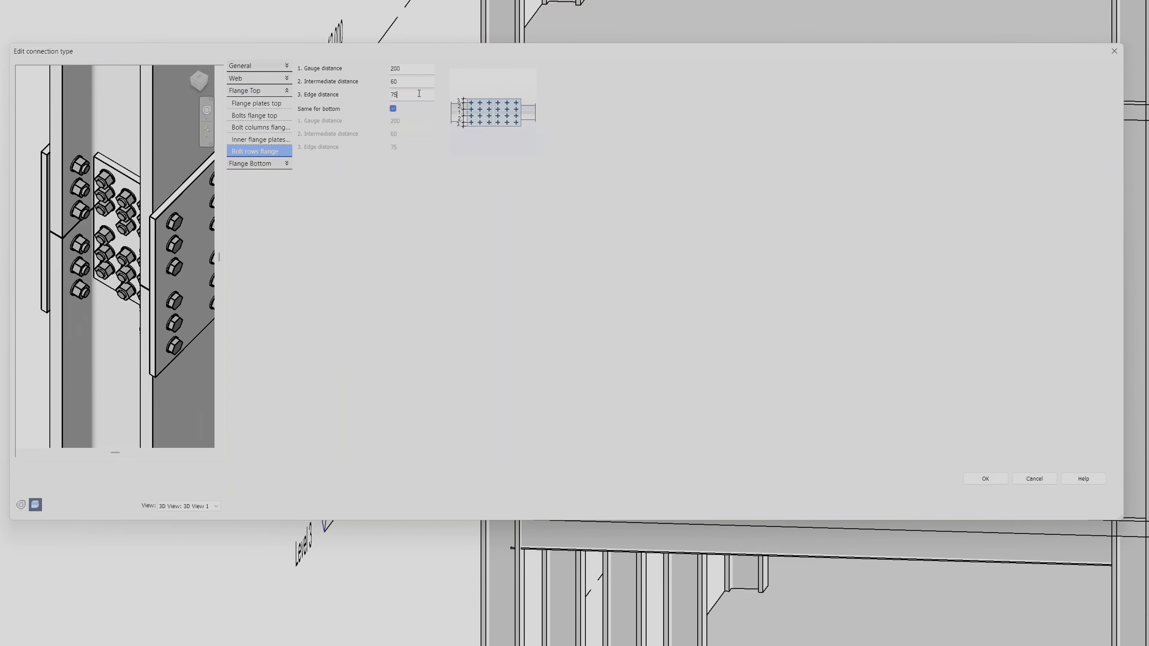
Step: Set the edge distance of the flange bolt rows to 60 and check the flange plate in the preview
click(424, 92)
text(60)
key(Return)
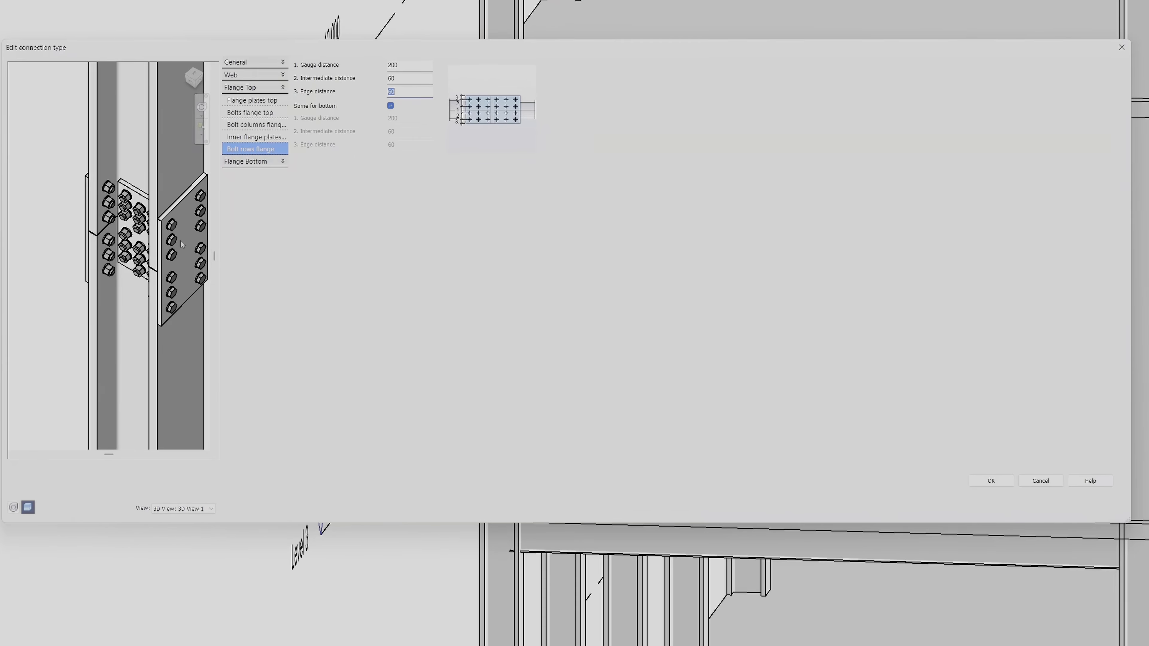
click(182, 244)
scroll(182, 244, up, 6)
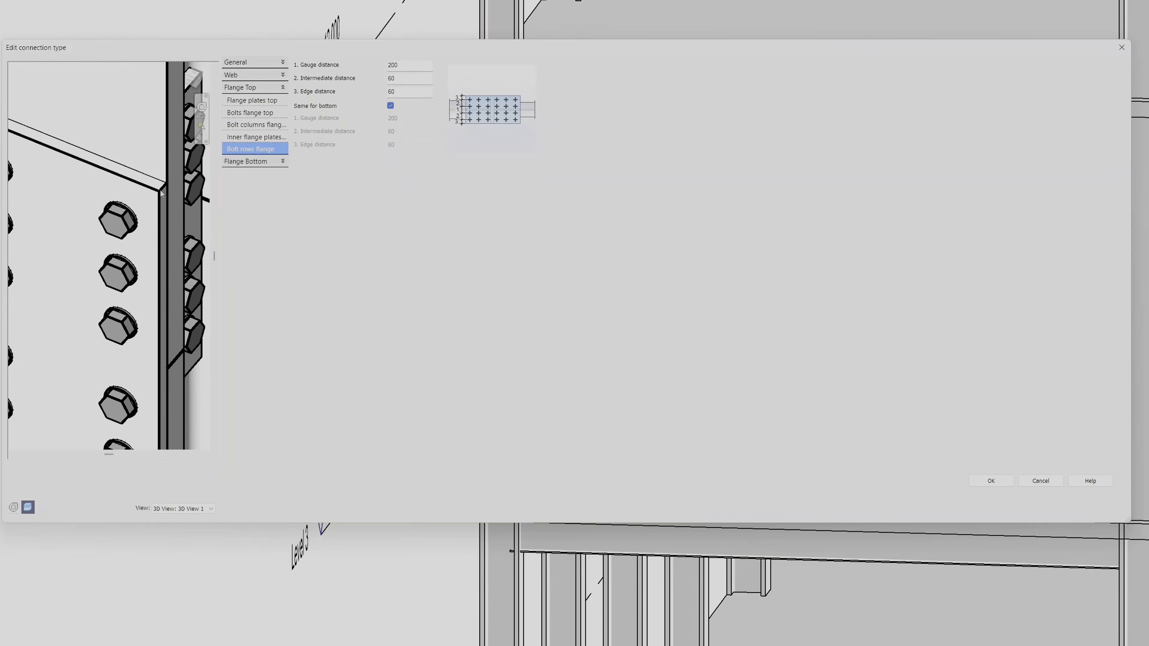
shift+middle_drag(168, 196, 169, 188)
shift+middle_drag(87, 375, 155, 304)
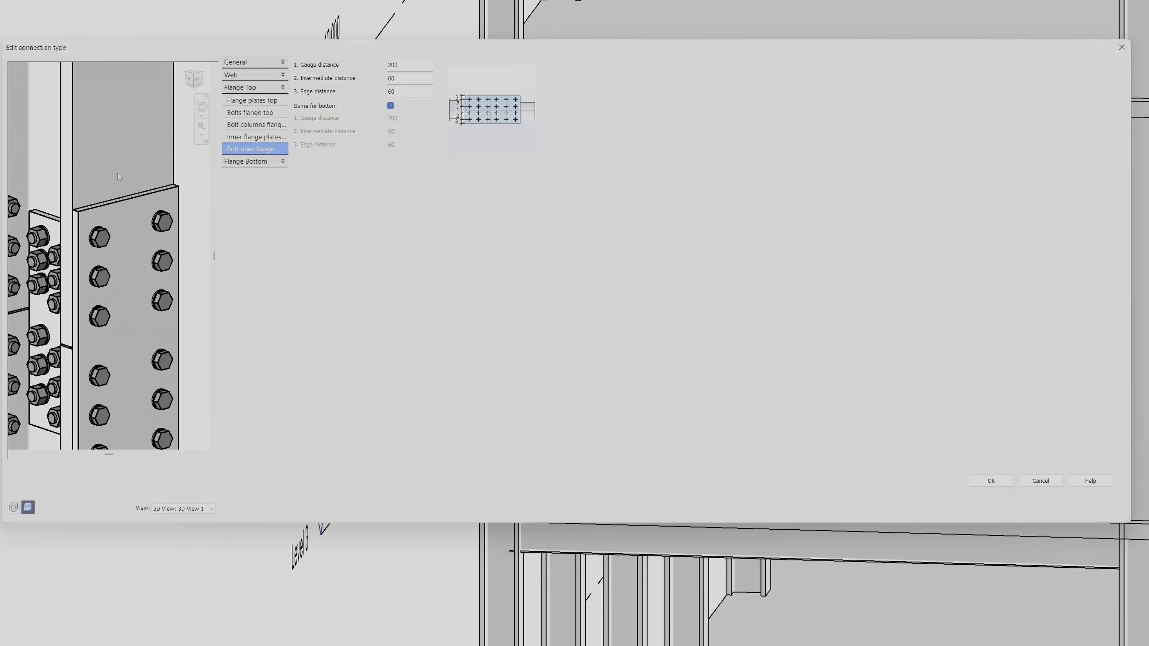
Step: Try adding inner flange plates to the splice joint, same for the bottom flange
click(247, 138)
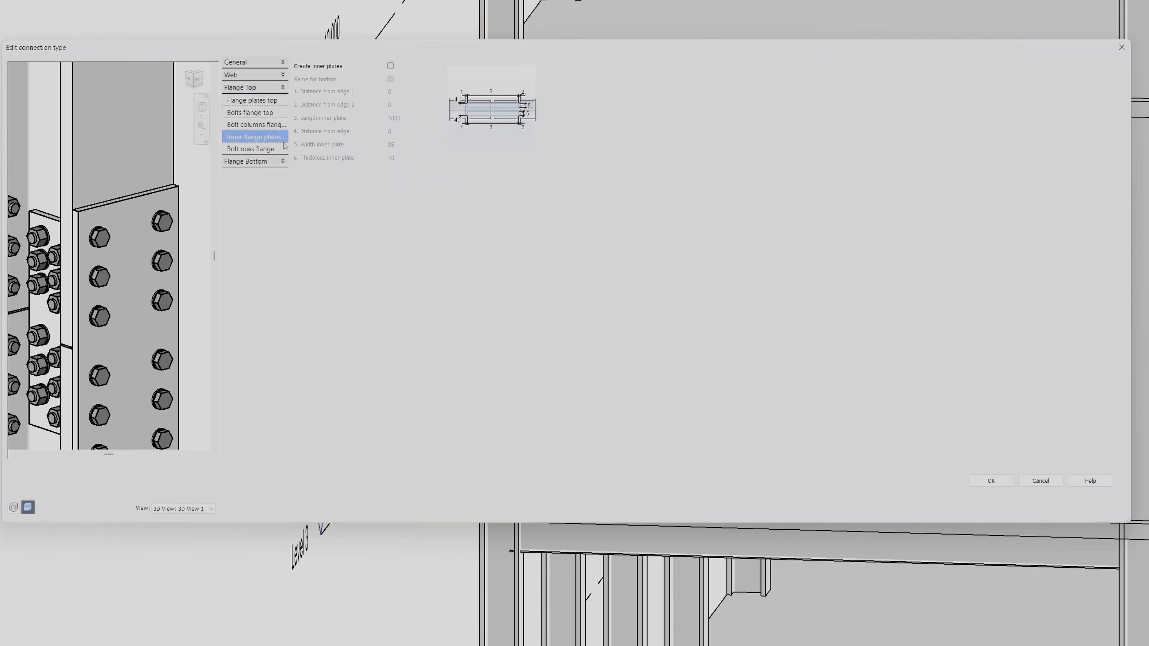
shift+middle_drag(50, 369, 195, 334)
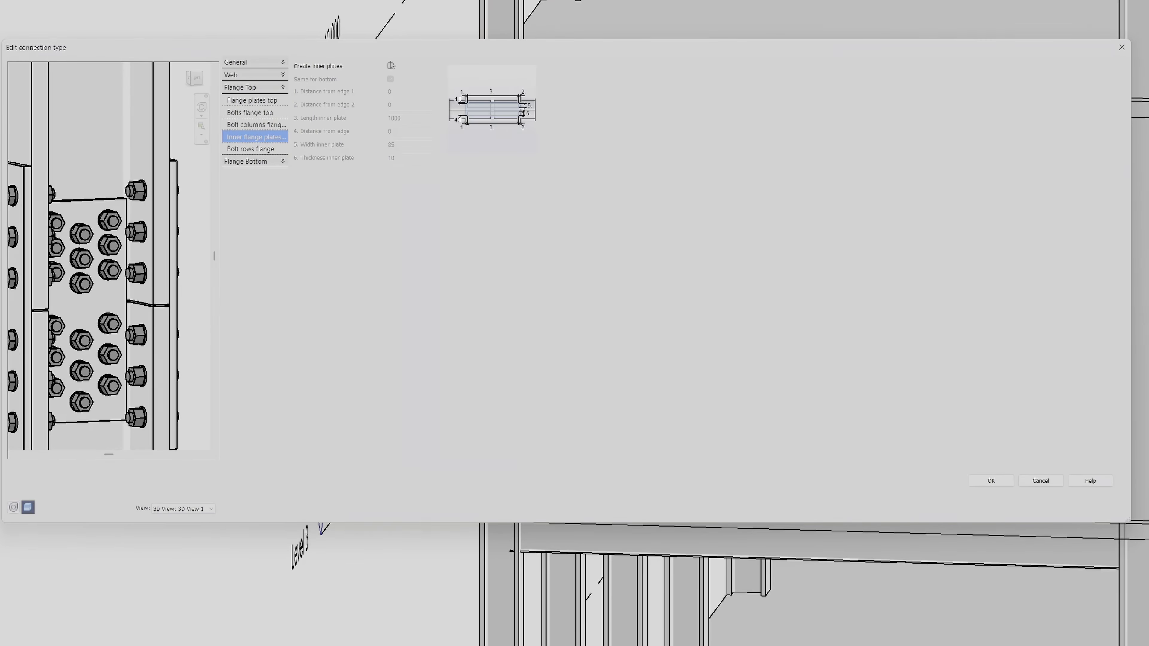
click(391, 66)
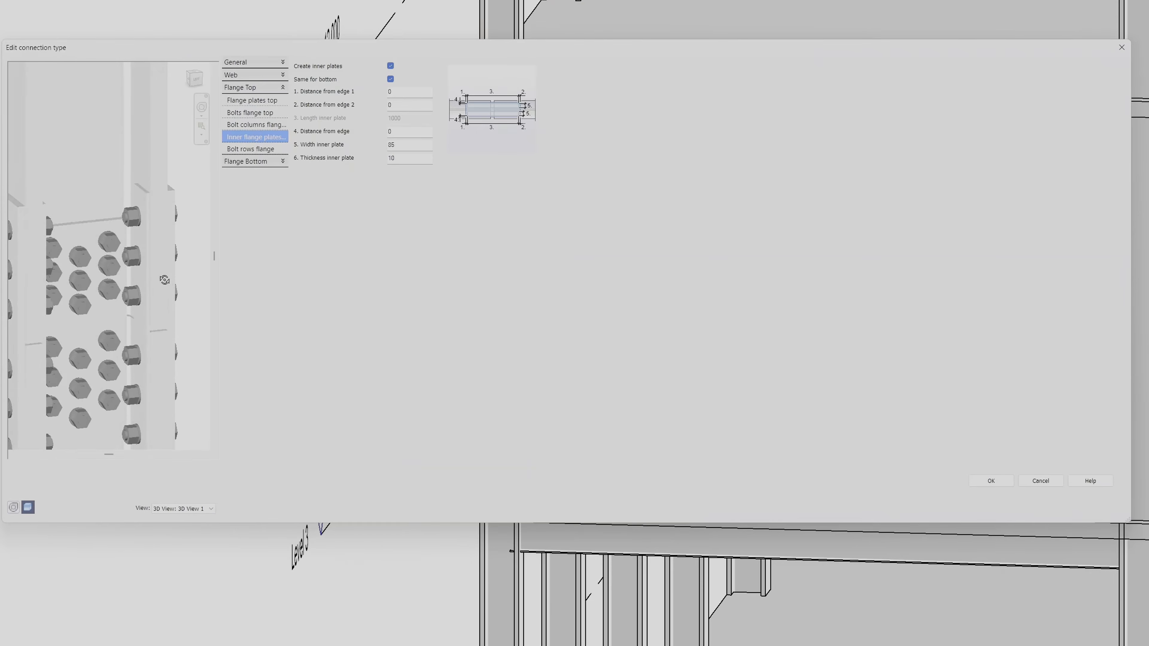
shift+middle_drag(142, 235, 122, 204)
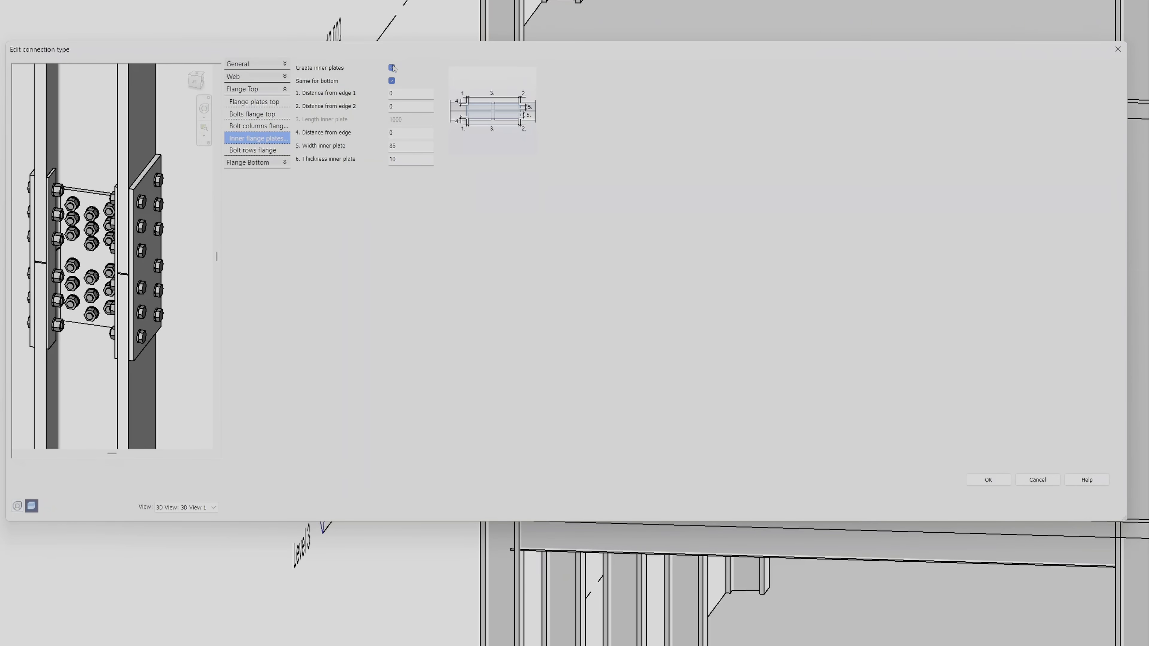
shift+middle_drag(158, 333, 130, 247)
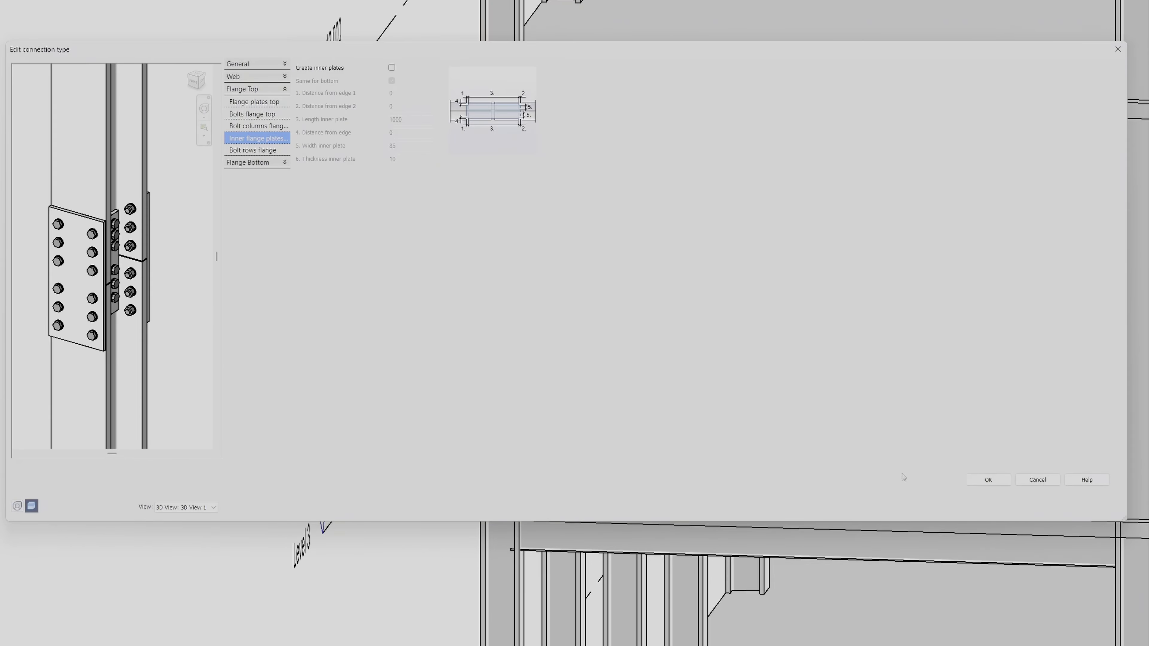
Step: Accept the splice joint's connection parameters and apply its type properties to the column splice
click(975, 479)
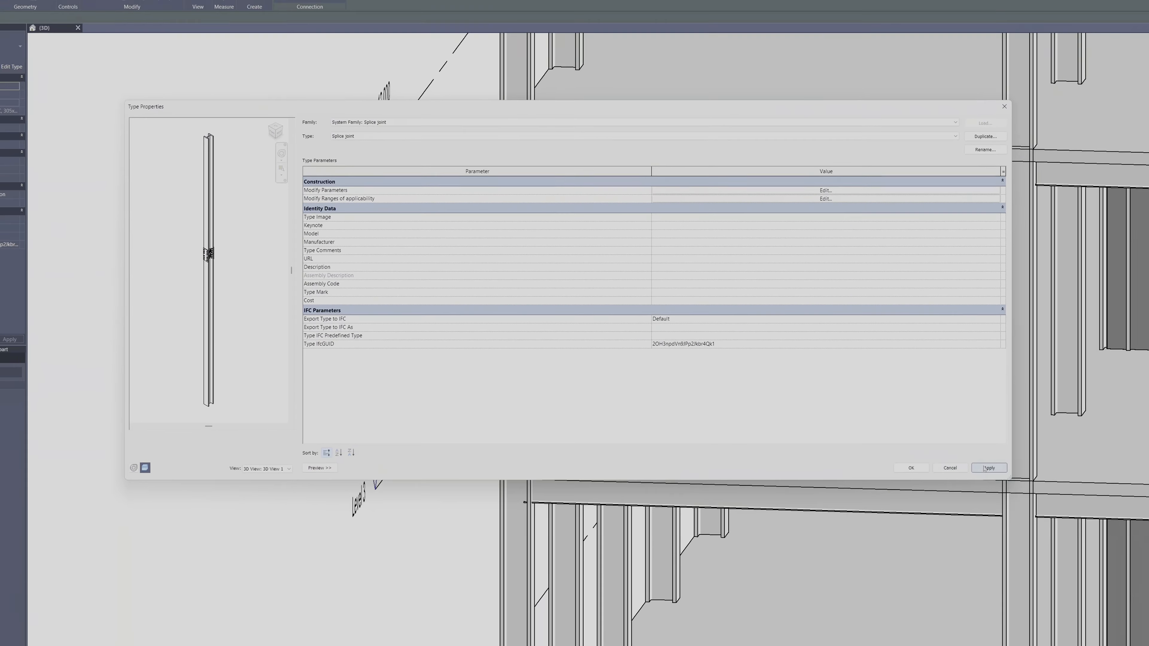
click(911, 468)
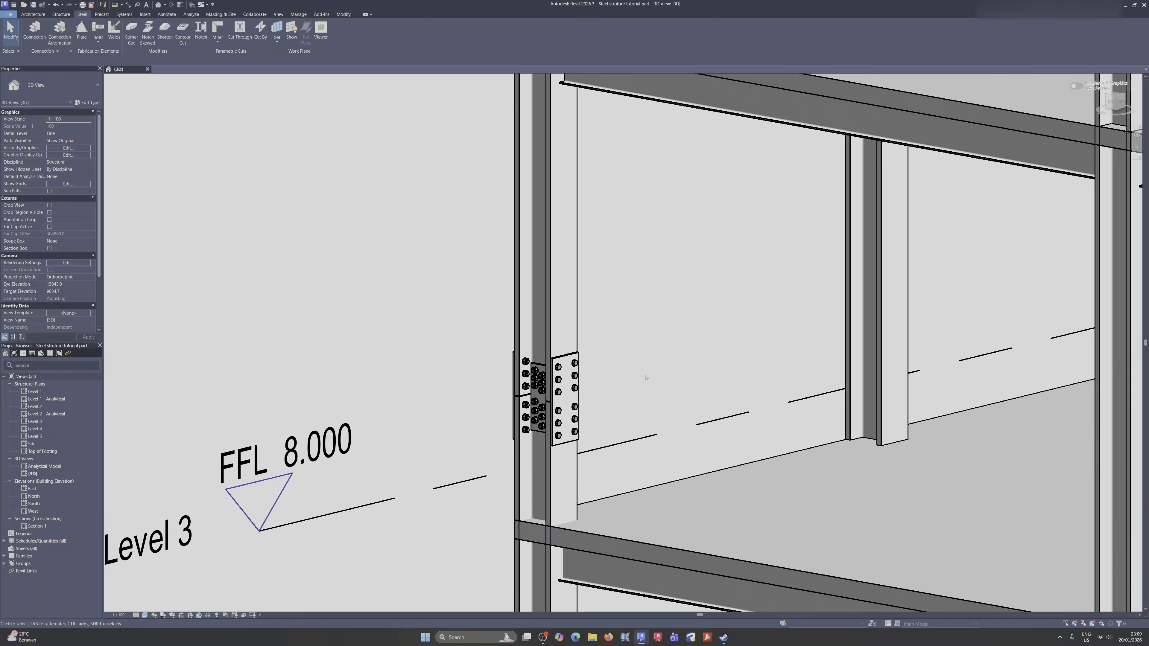